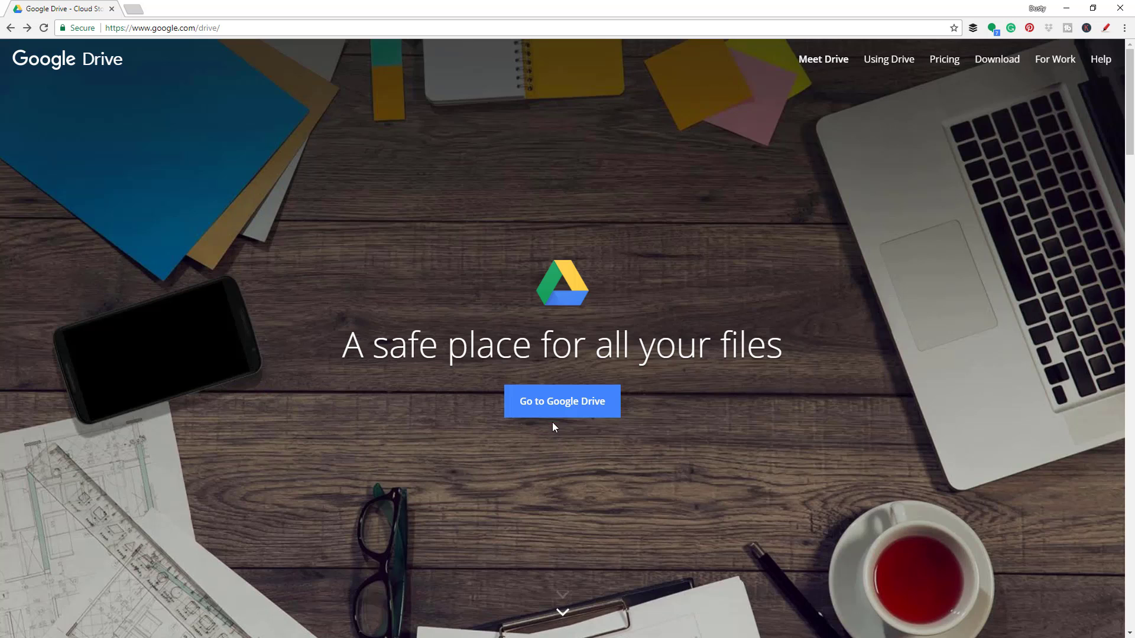
# Step: Open Google Drive and look through the Computers, Shared with me, Recent and Starred sections
pyautogui.click(580, 404)
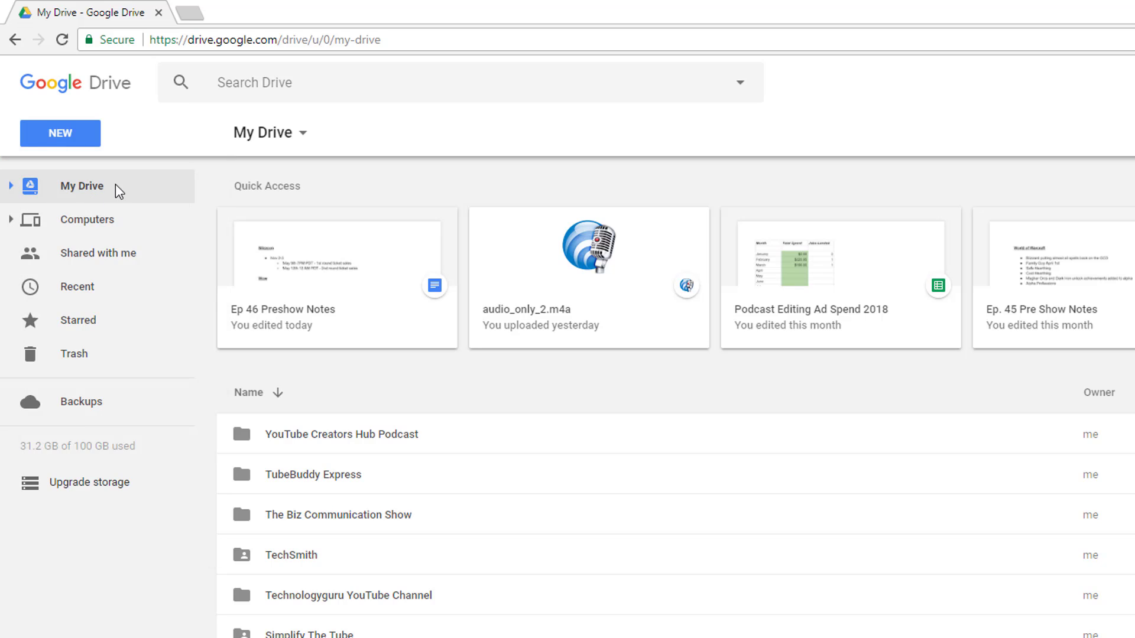
pyautogui.click(77, 228)
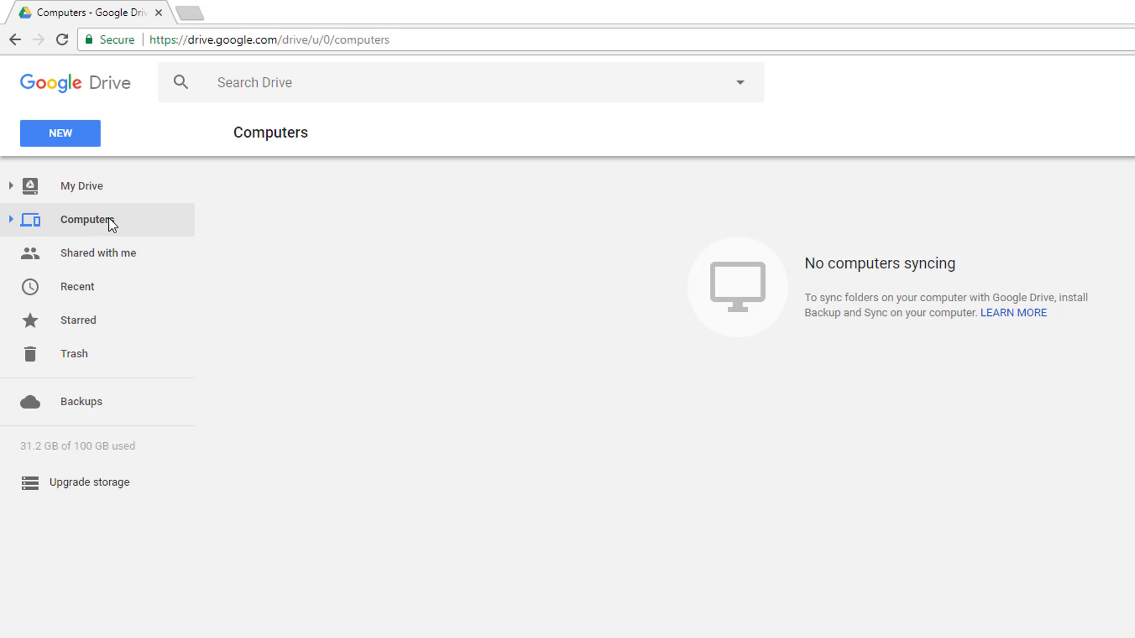
pyautogui.click(98, 253)
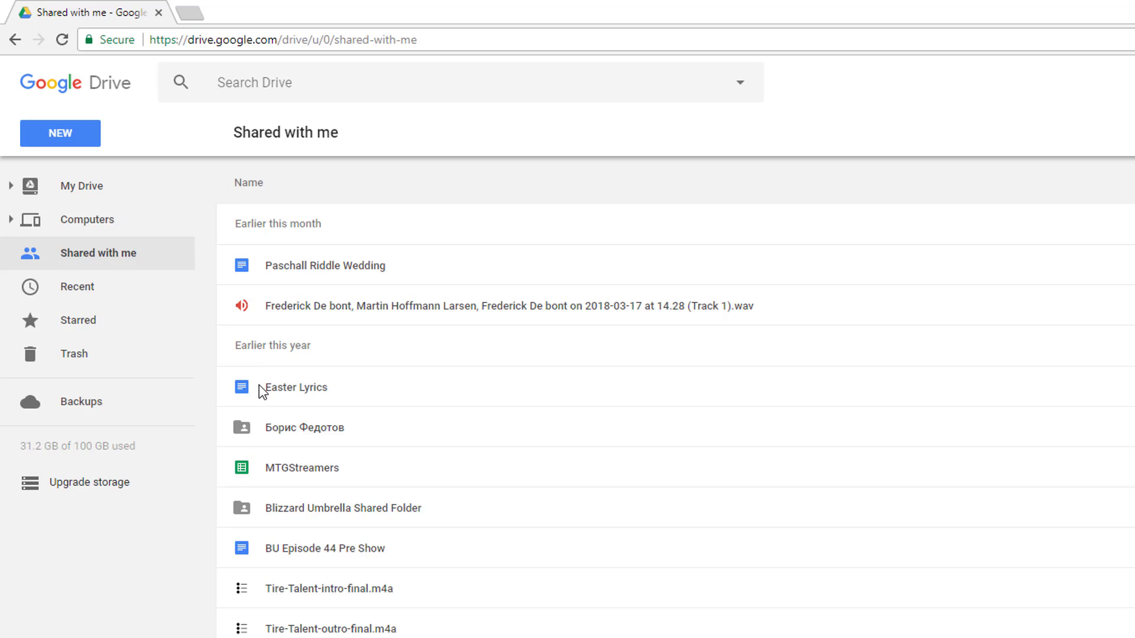
pyautogui.click(75, 244)
pyautogui.click(423, 268)
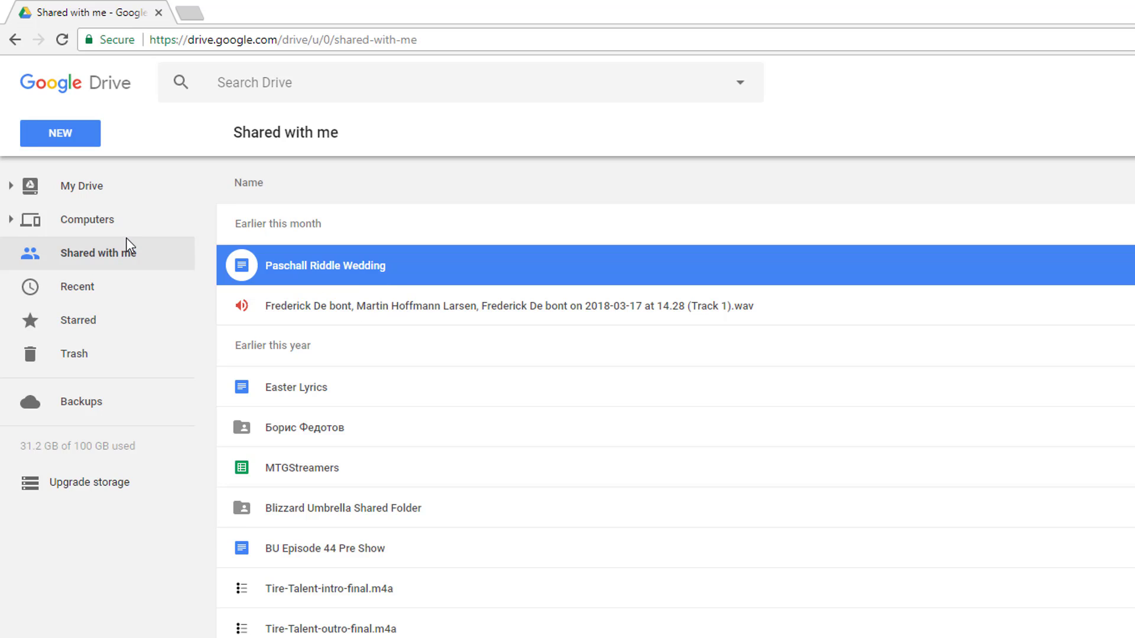
pyautogui.click(107, 290)
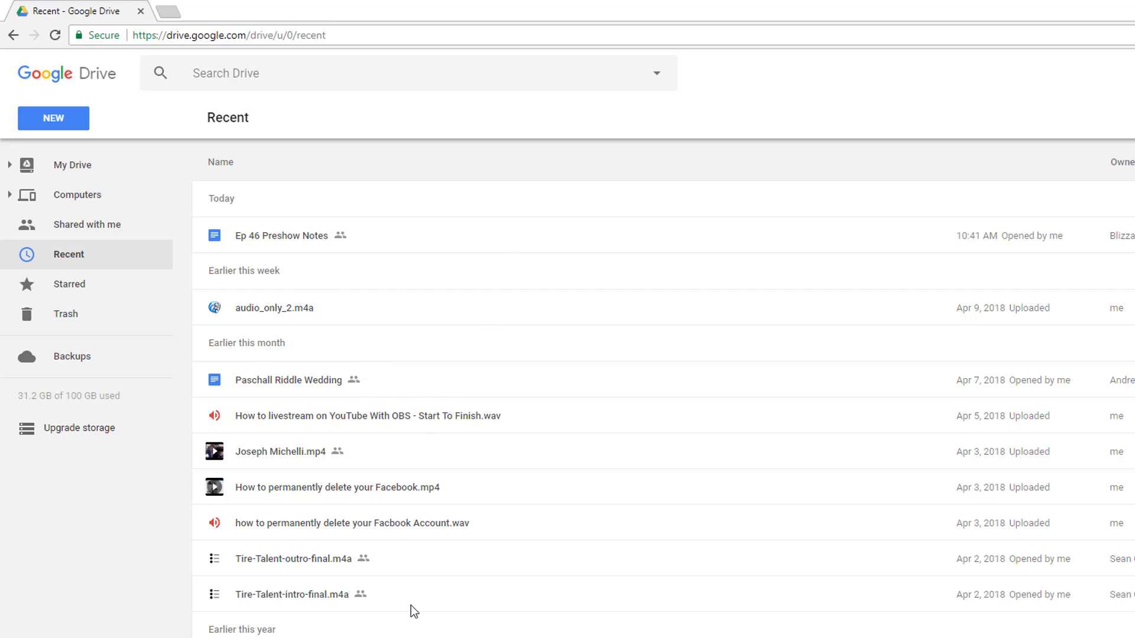
pyautogui.click(74, 288)
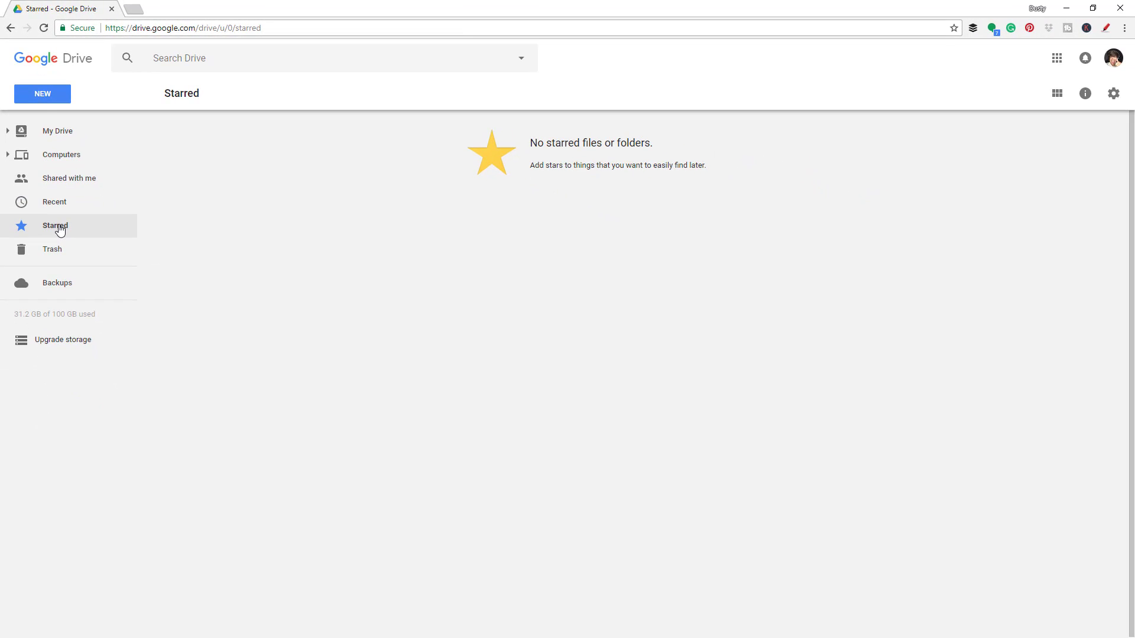
# Step: Star the Untitled document inside My Drive's TubeBuddy Express folder and check it in the Starred section
pyautogui.click(63, 138)
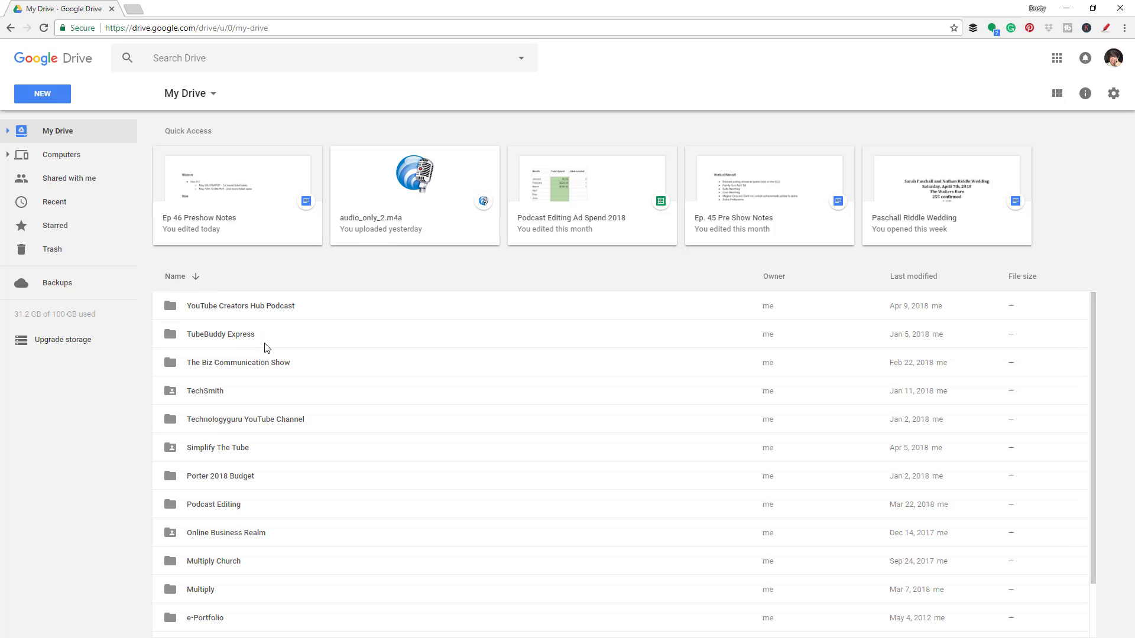
pyautogui.doubleClick(297, 335)
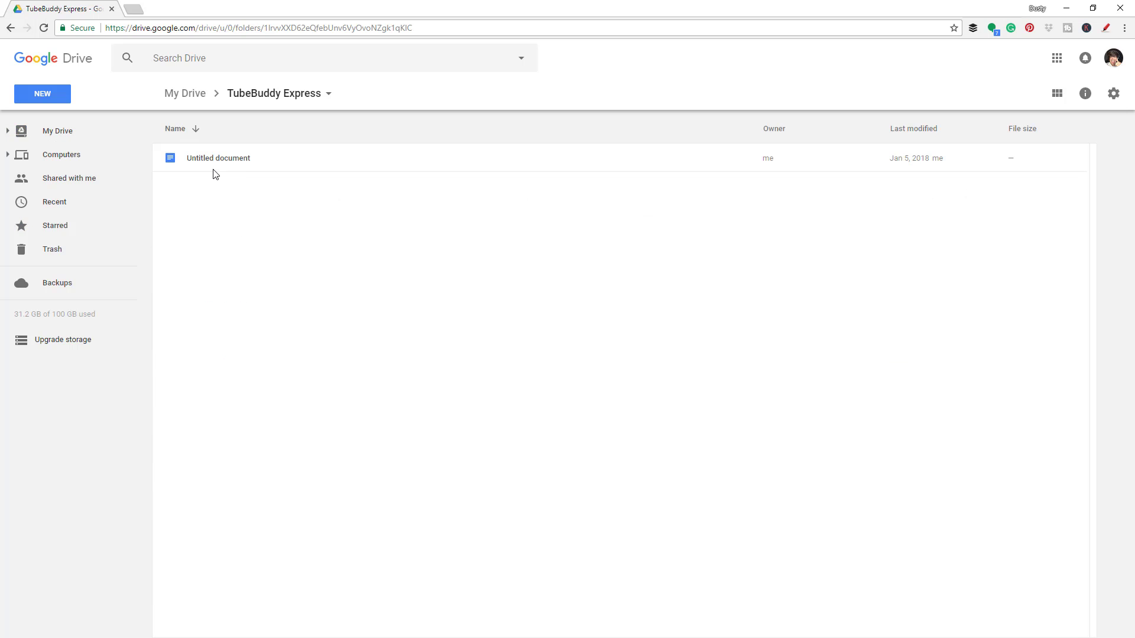
pyautogui.rightClick(282, 160)
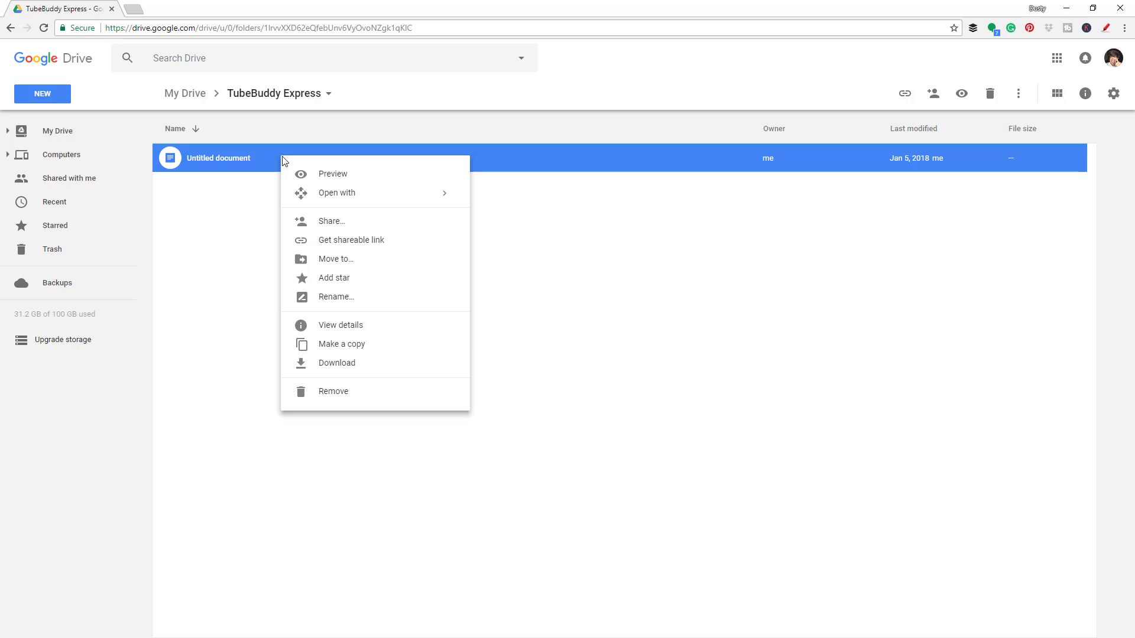
pyautogui.click(345, 278)
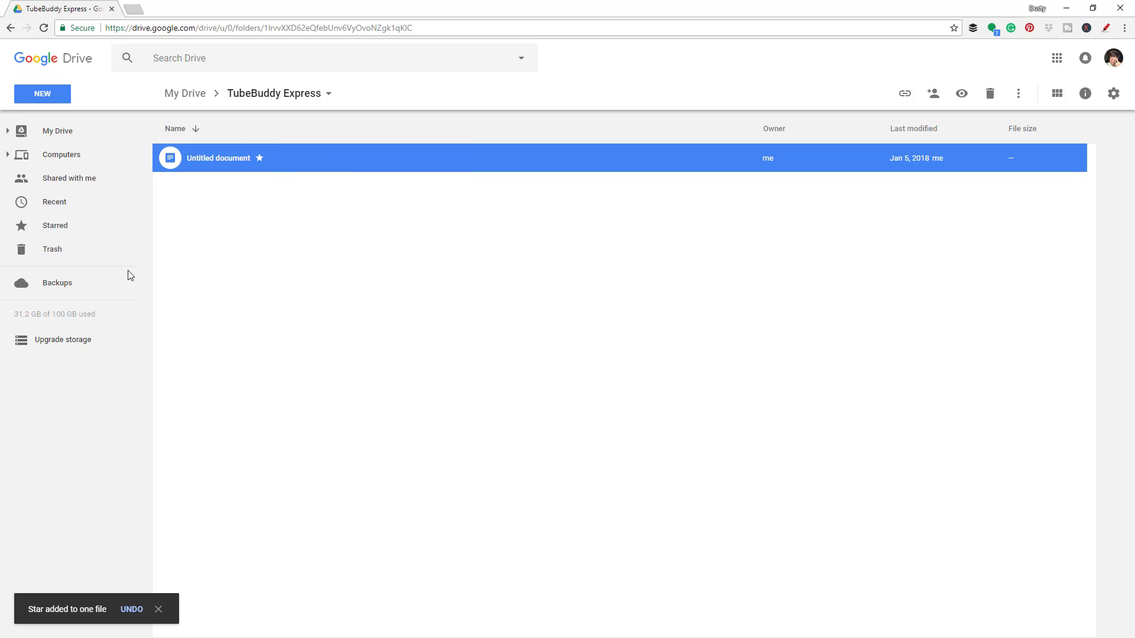
pyautogui.click(83, 230)
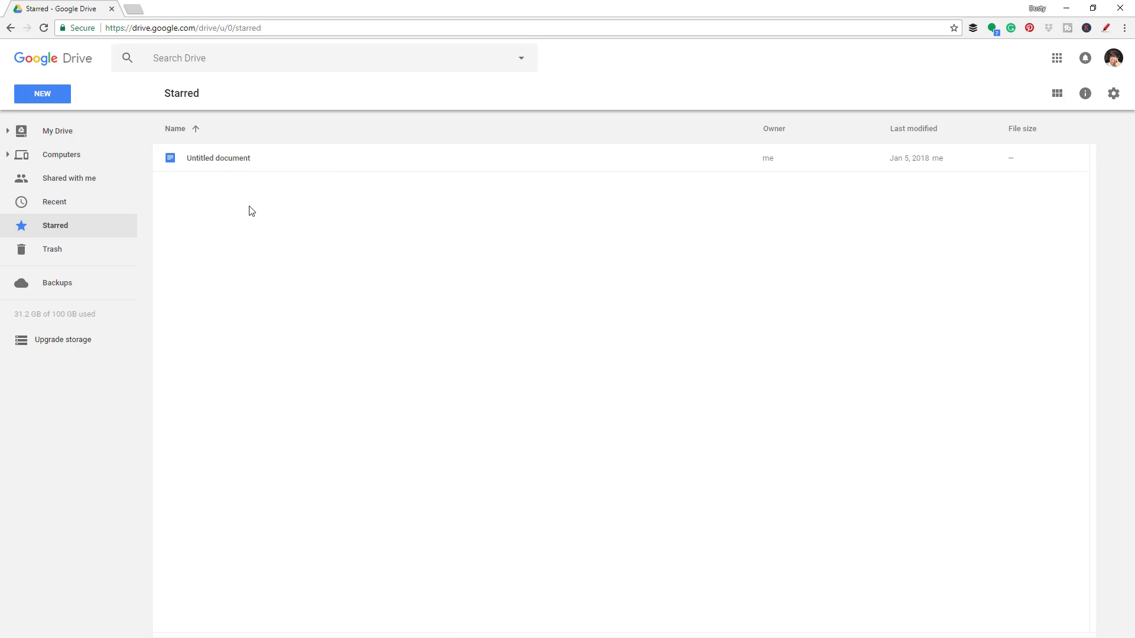
# Step: View the contents of the Technologyguru YouTube Channel folder in My Drive, and return to My Drive
pyautogui.click(58, 143)
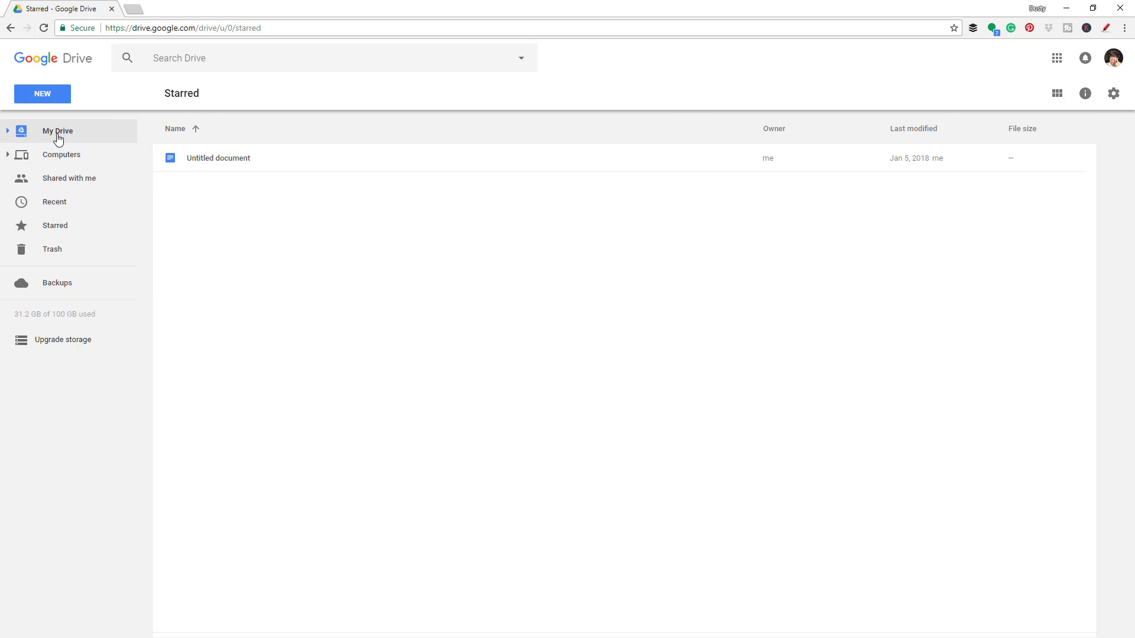
pyautogui.click(293, 412)
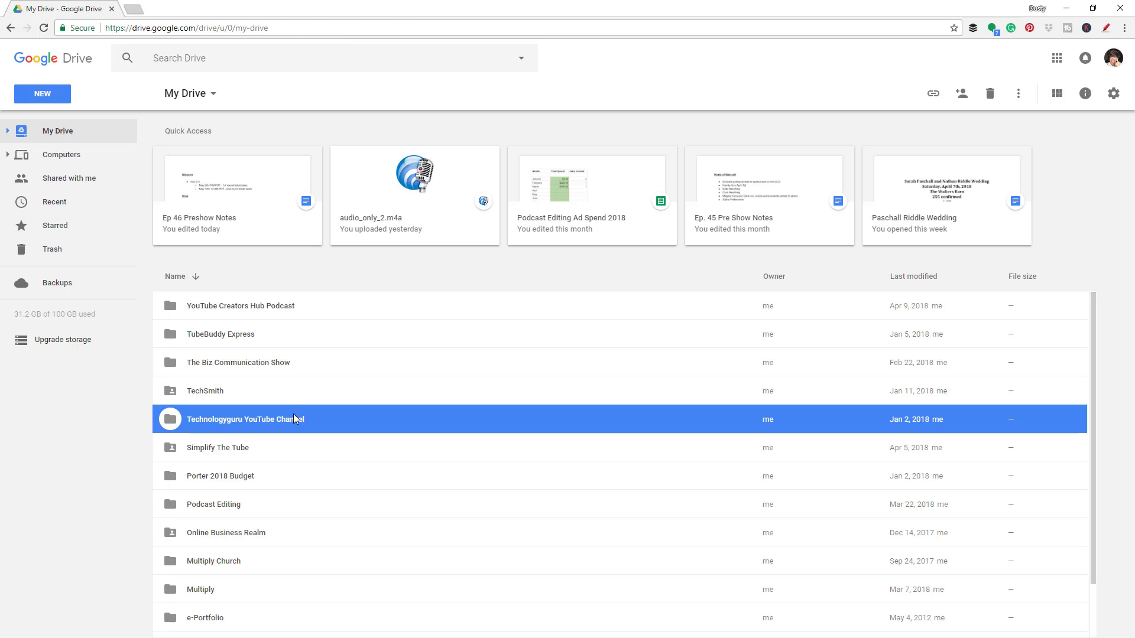
pyautogui.doubleClick(293, 414)
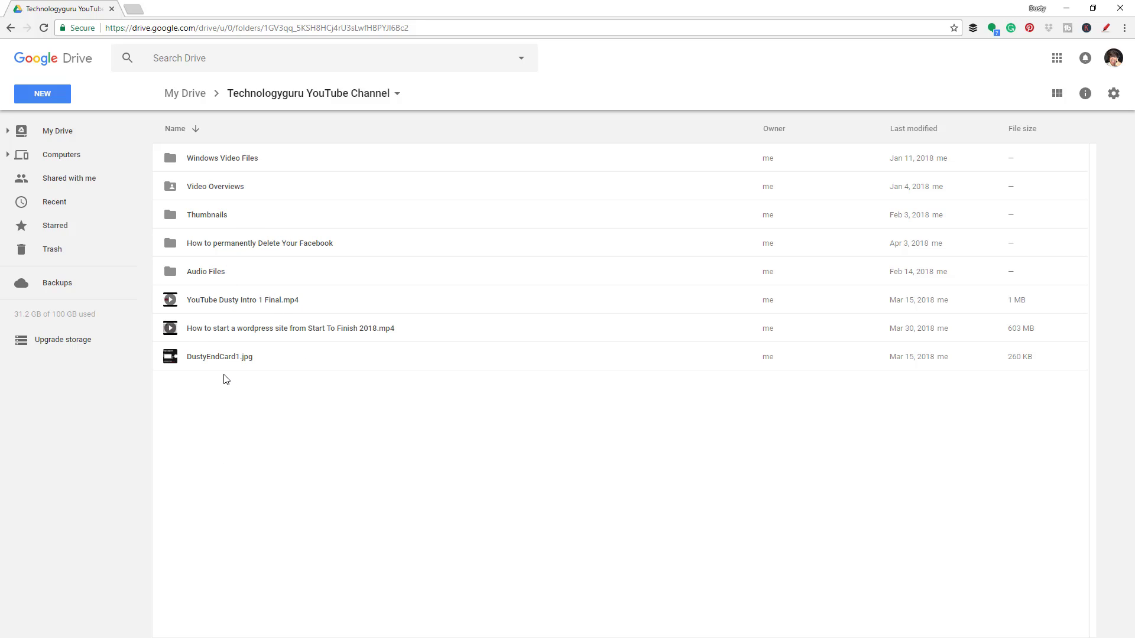
pyautogui.click(61, 132)
# Step: Permanently delete the eBay folder from the Trash
pyautogui.click(77, 252)
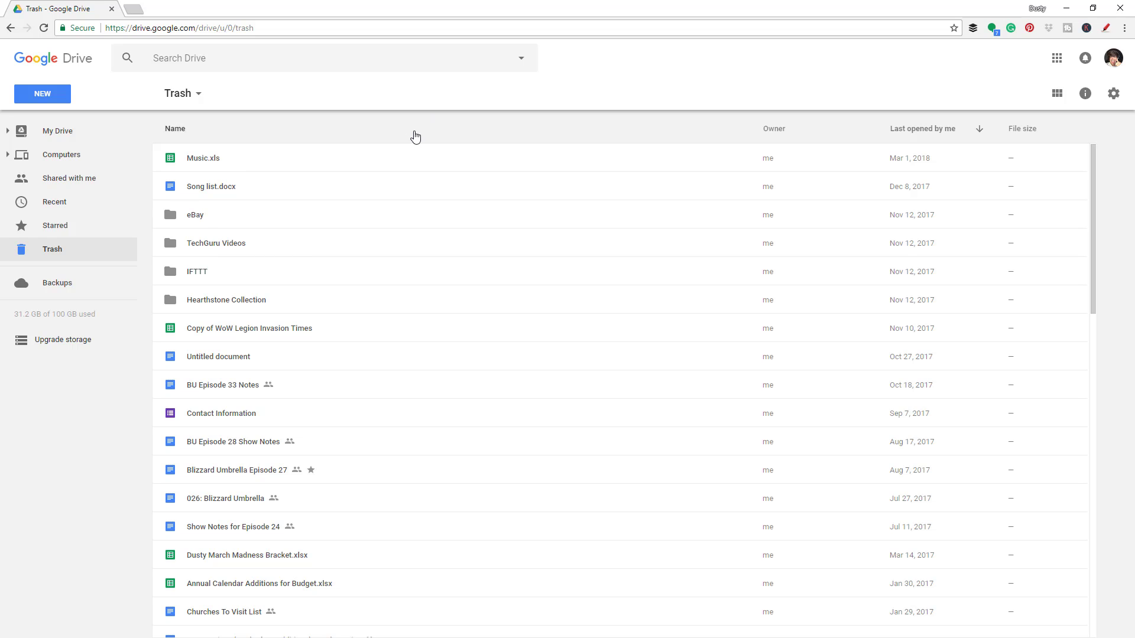
pyautogui.rightClick(477, 205)
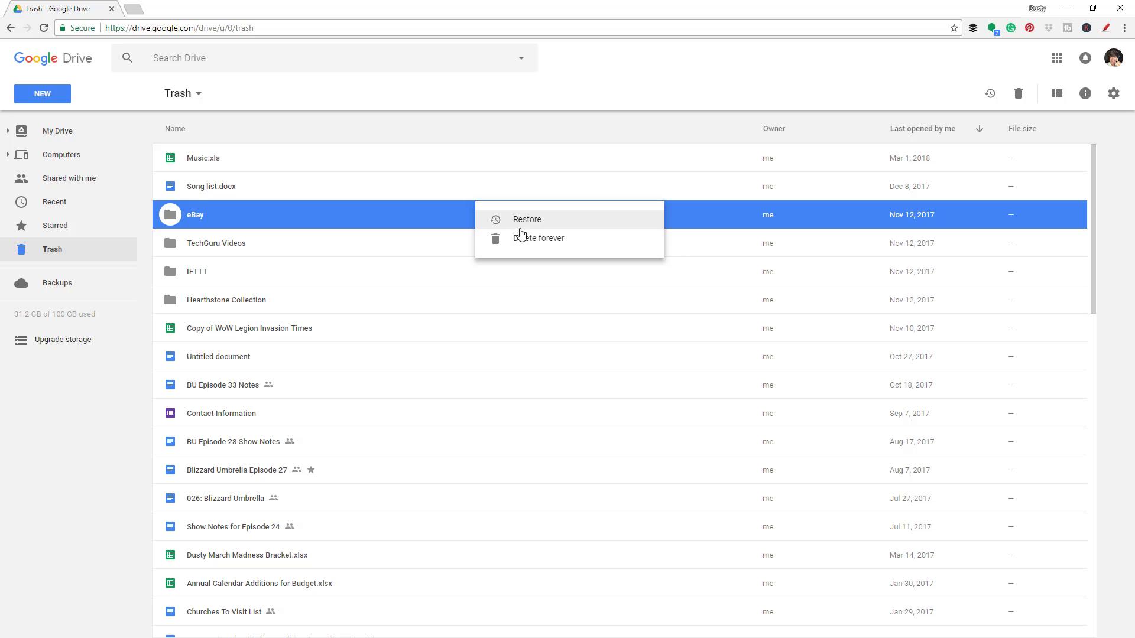
pyautogui.click(537, 238)
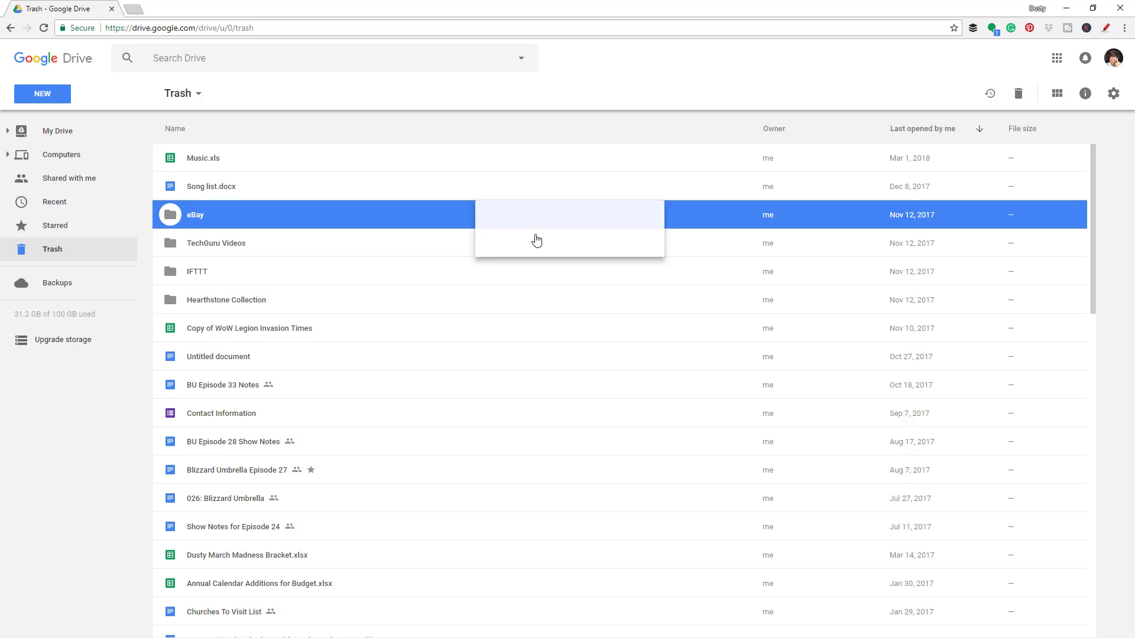
pyautogui.click(562, 372)
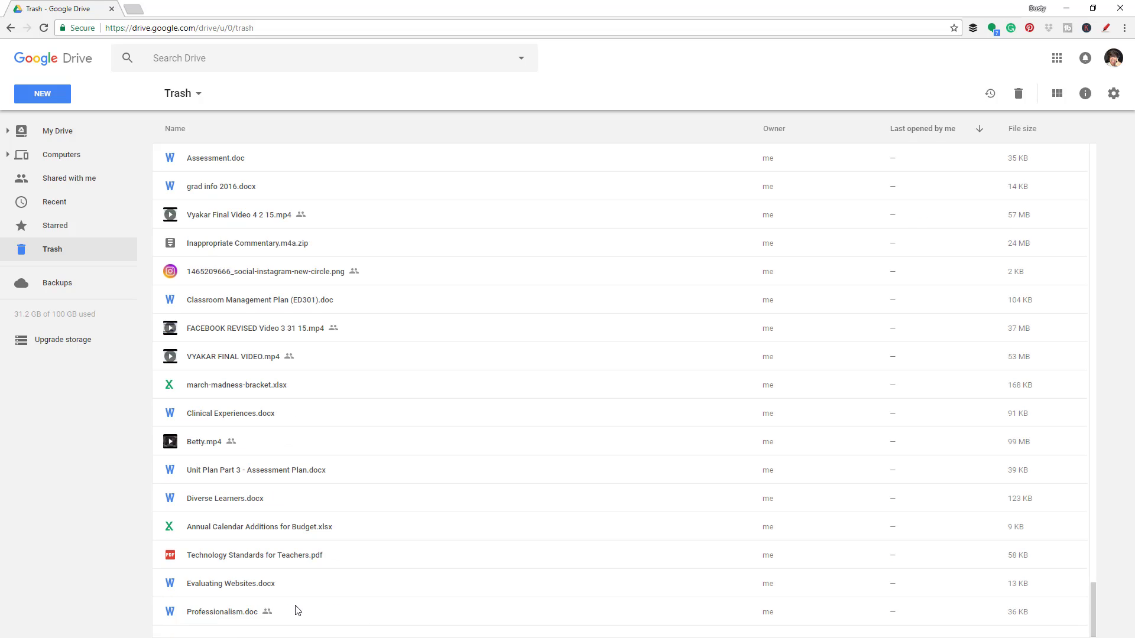
# Step: Permanently delete the trashed files from Vyakar Final Video 4 2 15.mp4 through Professionalism.doc at the end of the Trash list
pyautogui.click(295, 610)
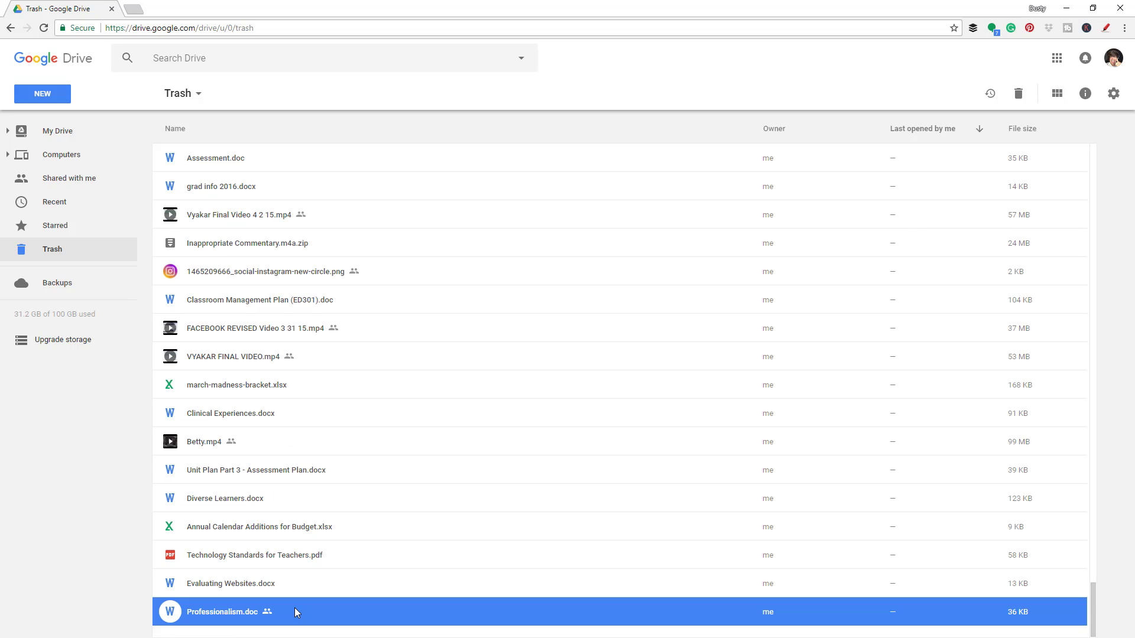
pyautogui.keyDown('shift'); pyautogui.click(349, 440); pyautogui.keyUp('shift')
pyautogui.keyDown('shift'); pyautogui.click(351, 216); pyautogui.keyUp('shift')
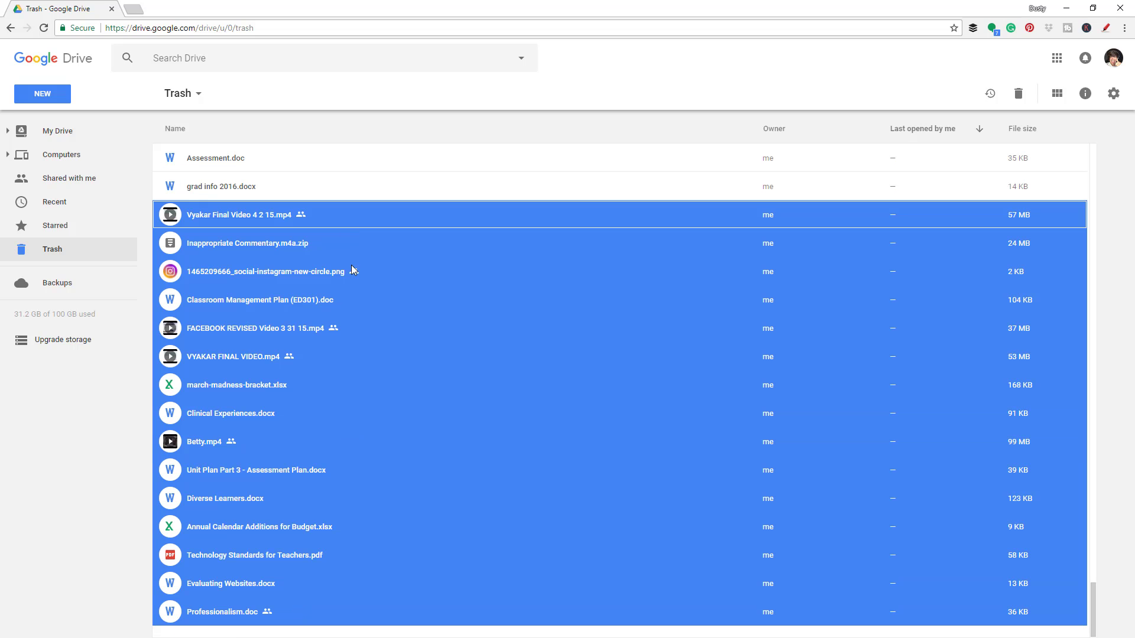
pyautogui.rightClick(405, 308)
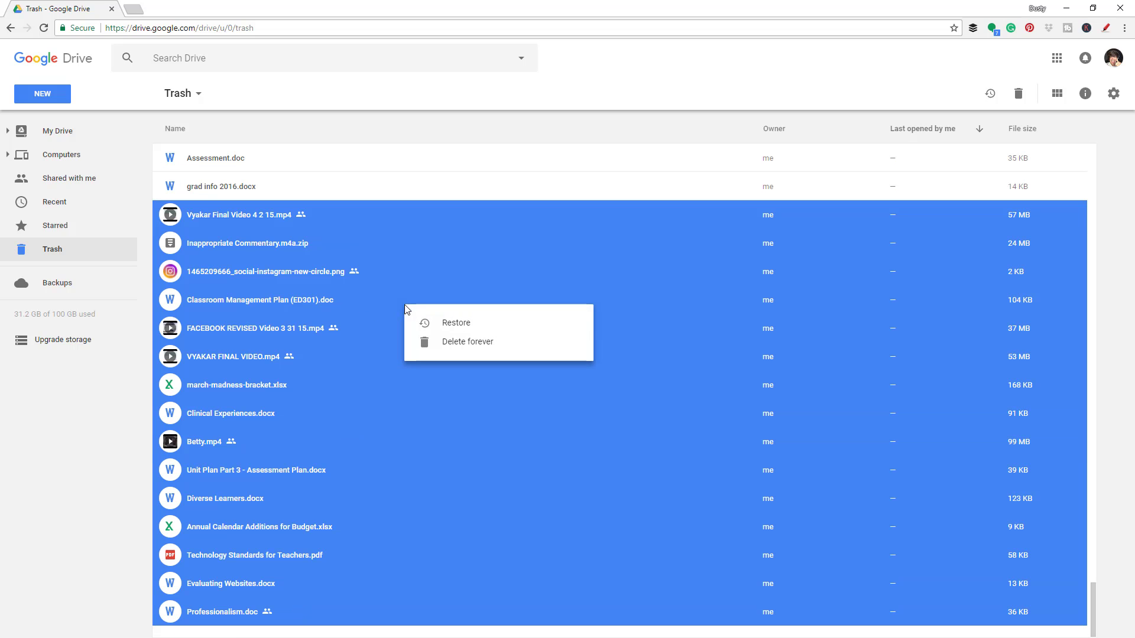
pyautogui.click(451, 342)
pyautogui.click(582, 381)
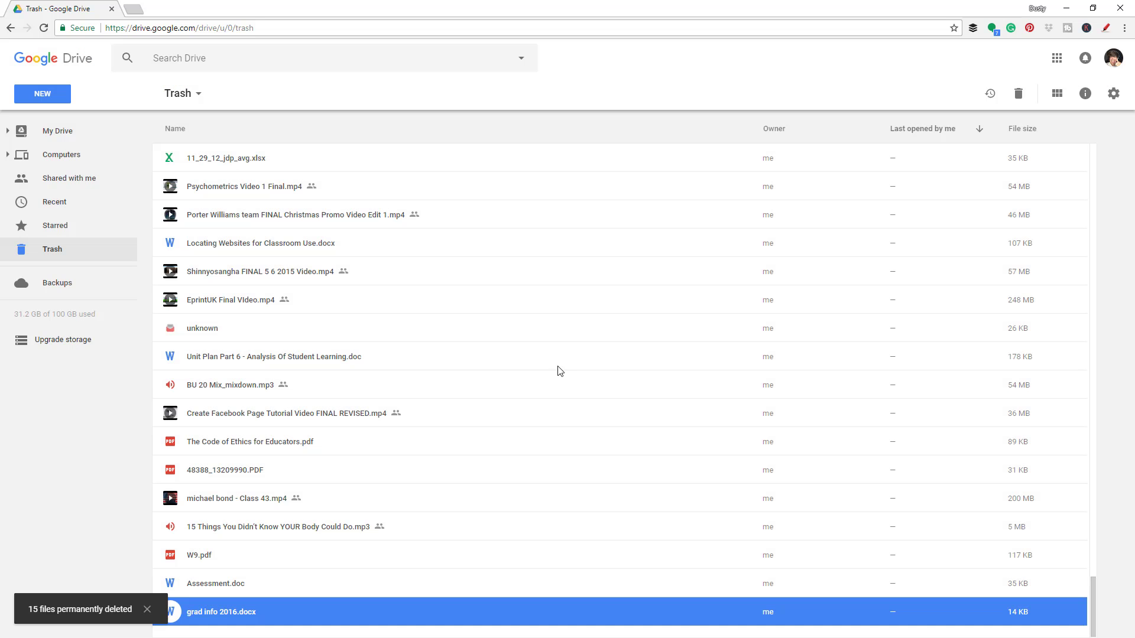
# Step: Browse the My Drive folder list, review the Drive storage usage and upgrade plans, and close the storage page
pyautogui.click(73, 142)
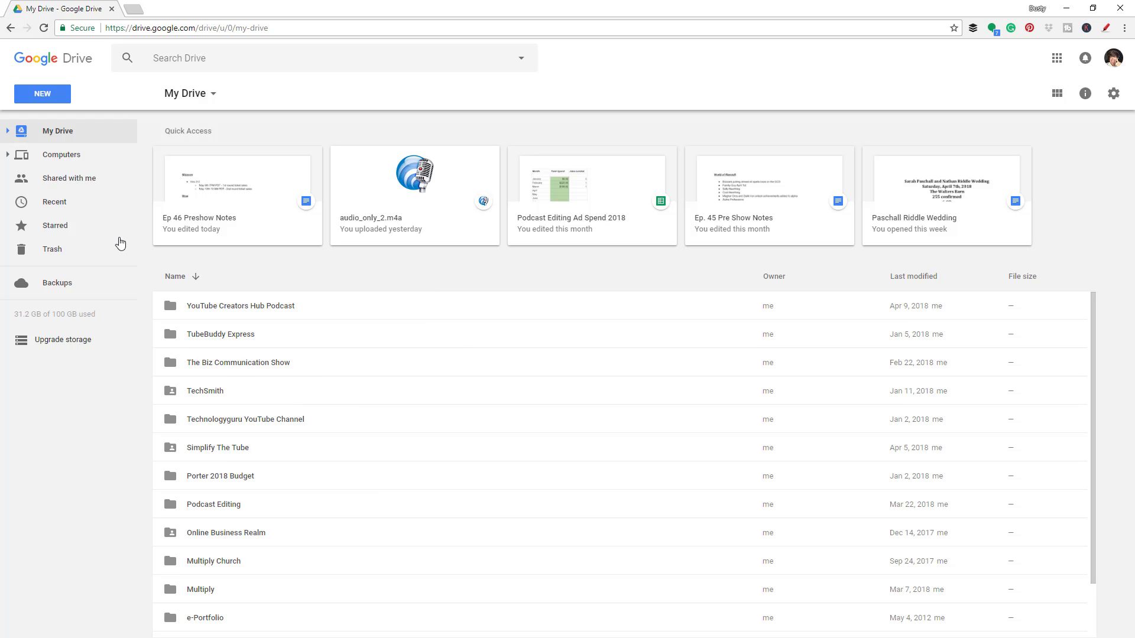
pyautogui.scroll(-1, 306, 339)
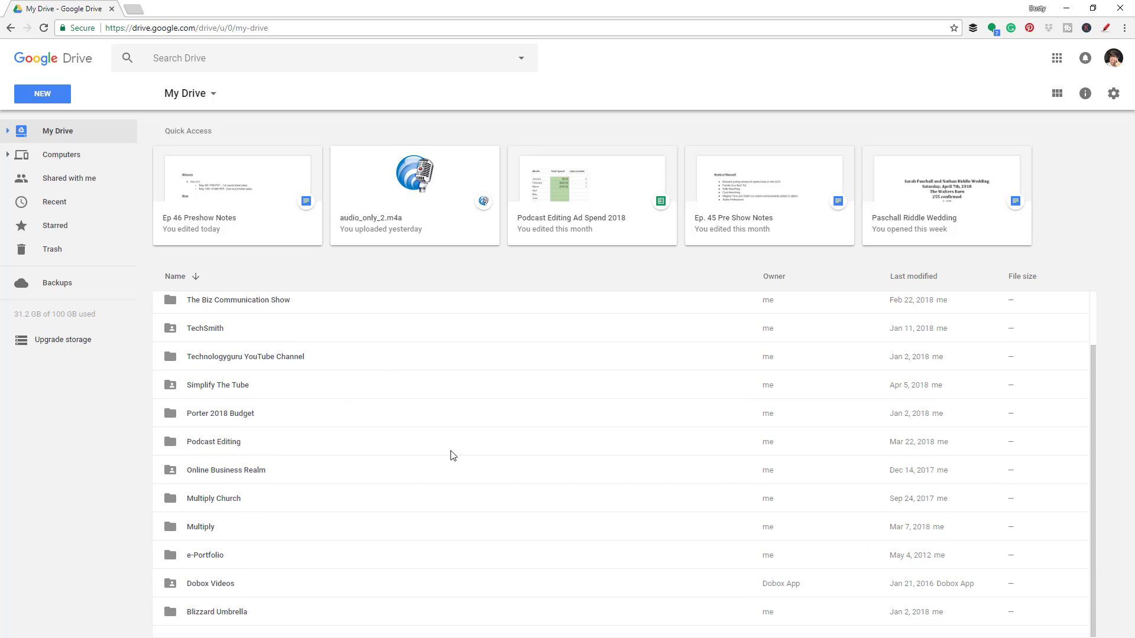
pyautogui.scroll(1, 443, 428)
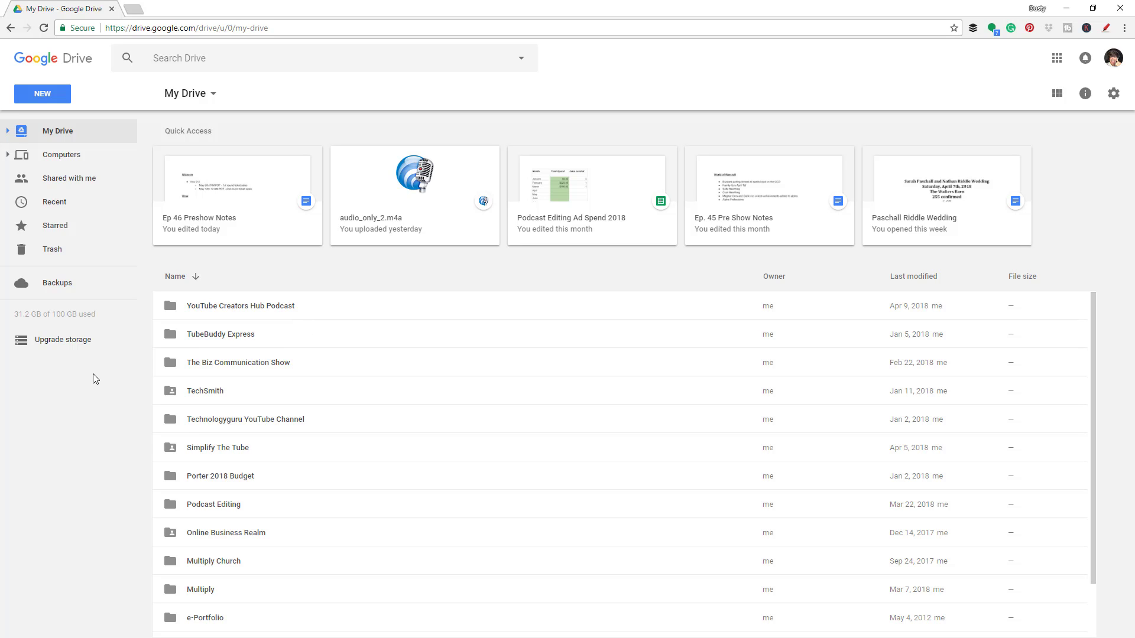
pyautogui.click(62, 342)
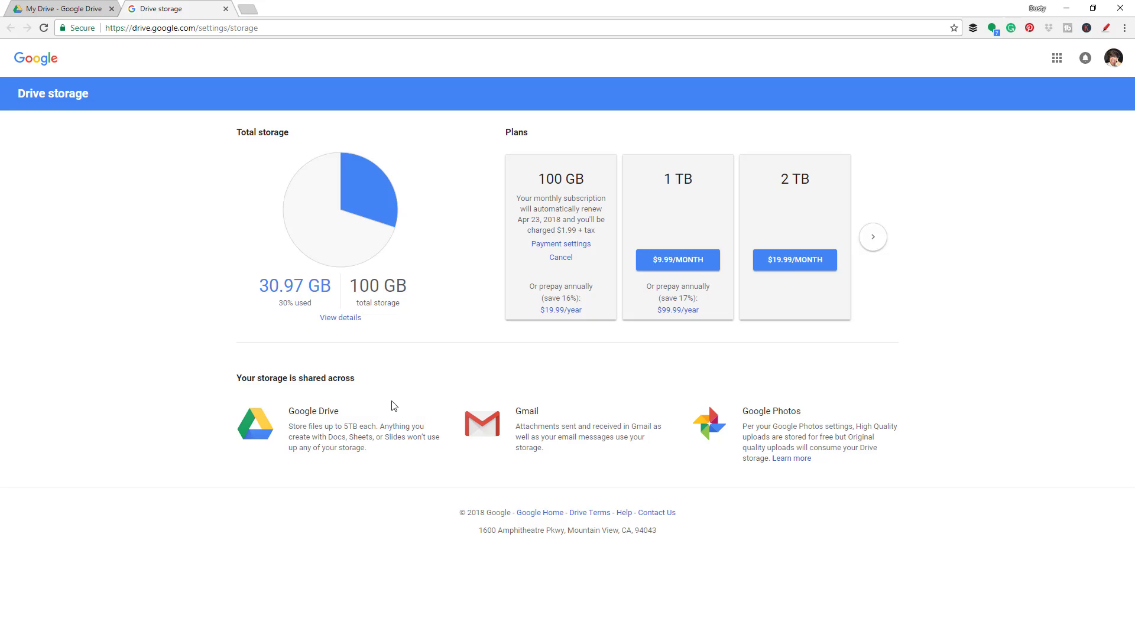
pyautogui.click(39, 10)
pyautogui.click(225, 8)
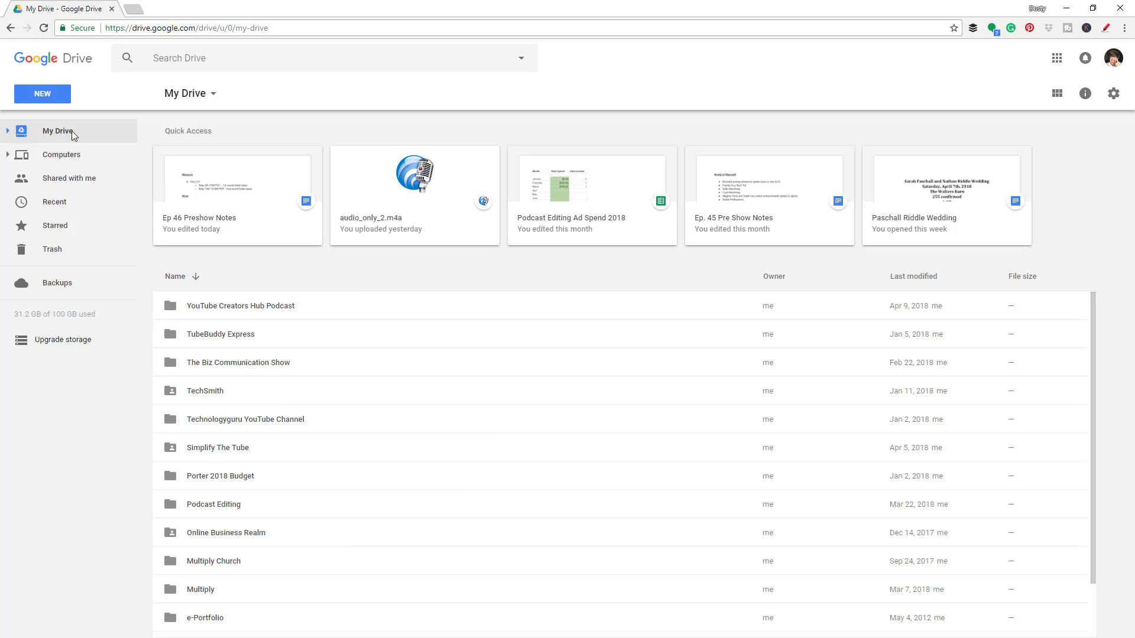
# Step: Review the options for creating and uploading items in My Drive, including the additional Google apps
pyautogui.click(43, 95)
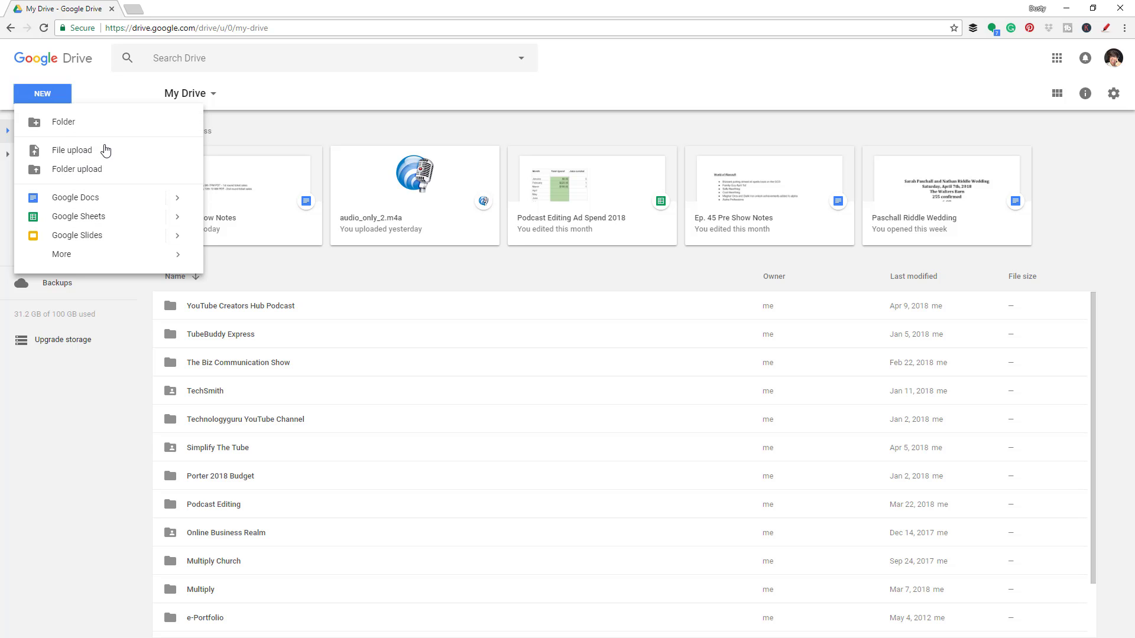
pyautogui.click(129, 420)
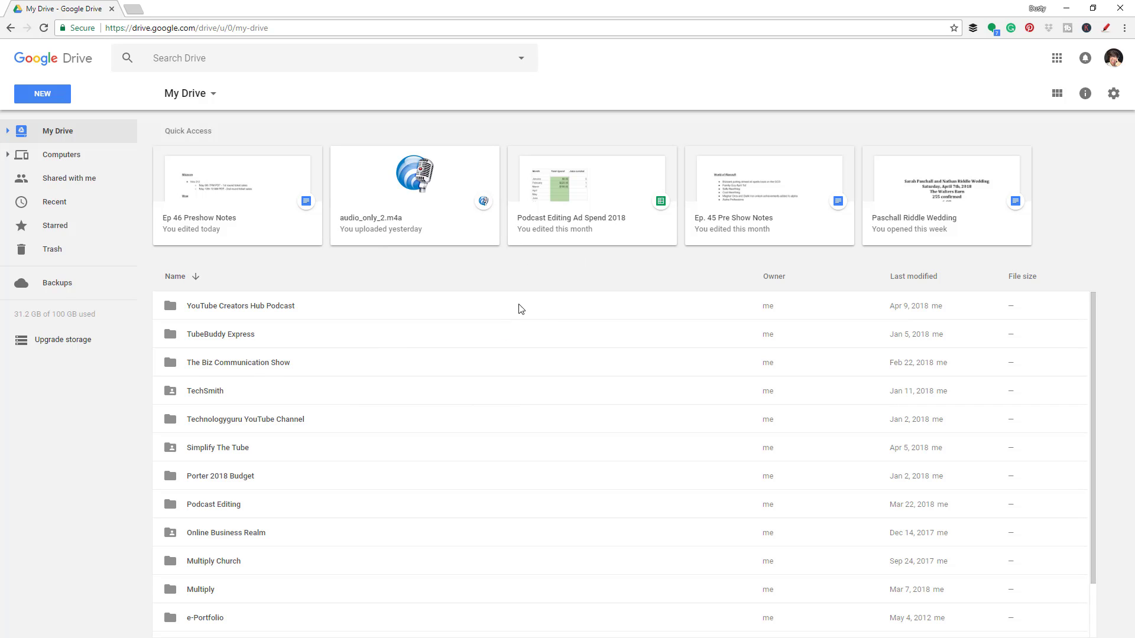
pyautogui.rightClick(441, 273)
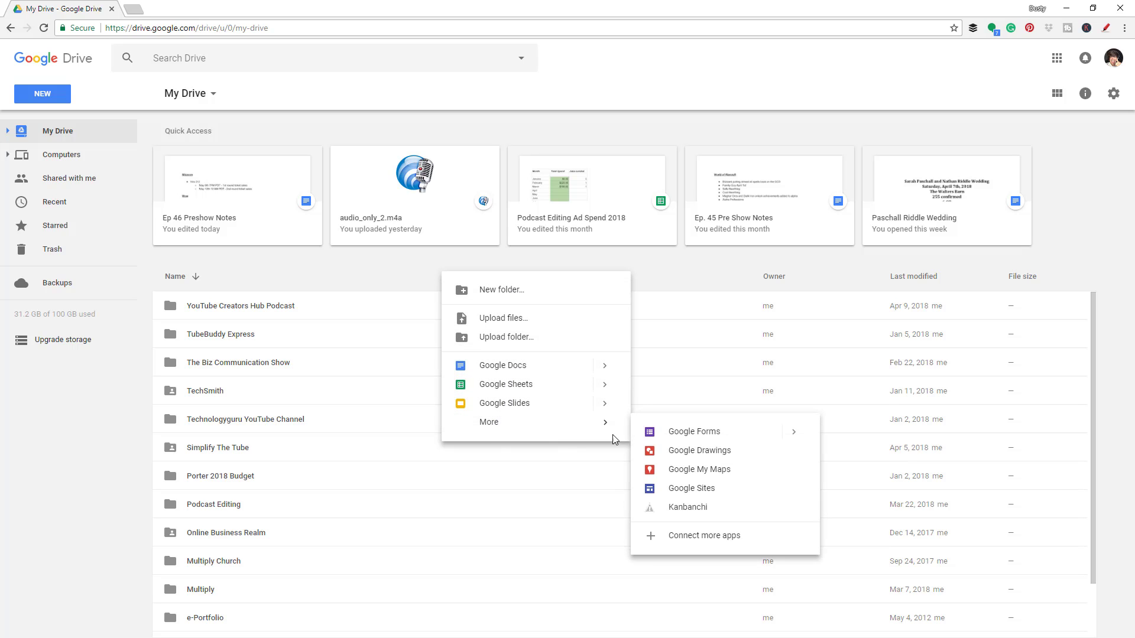
pyautogui.moveTo(596, 422)
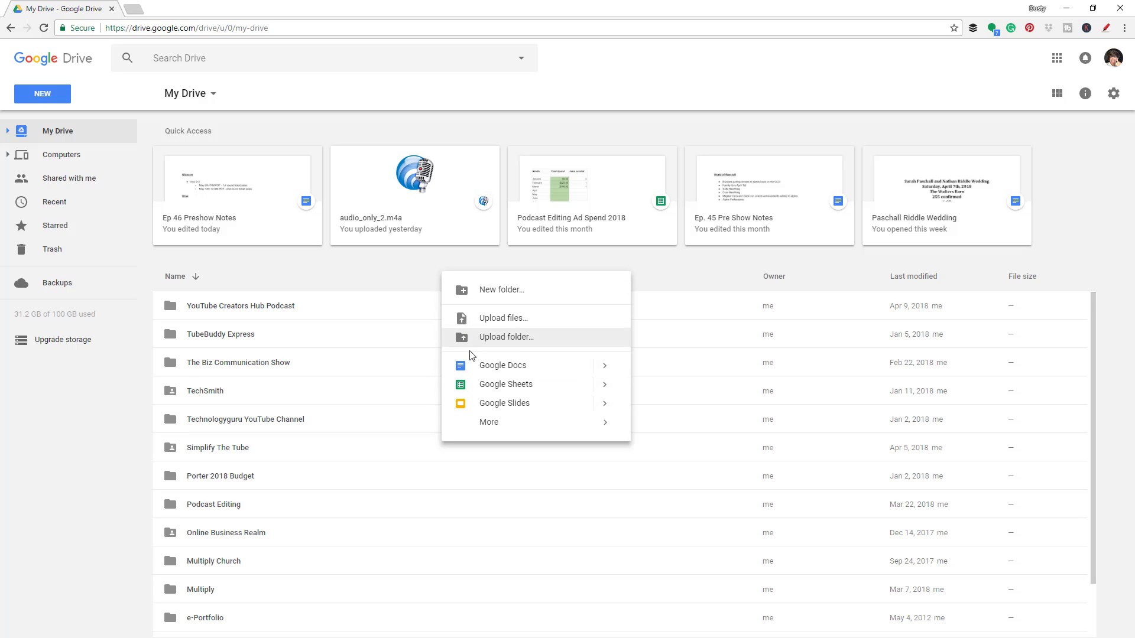
pyautogui.click(418, 280)
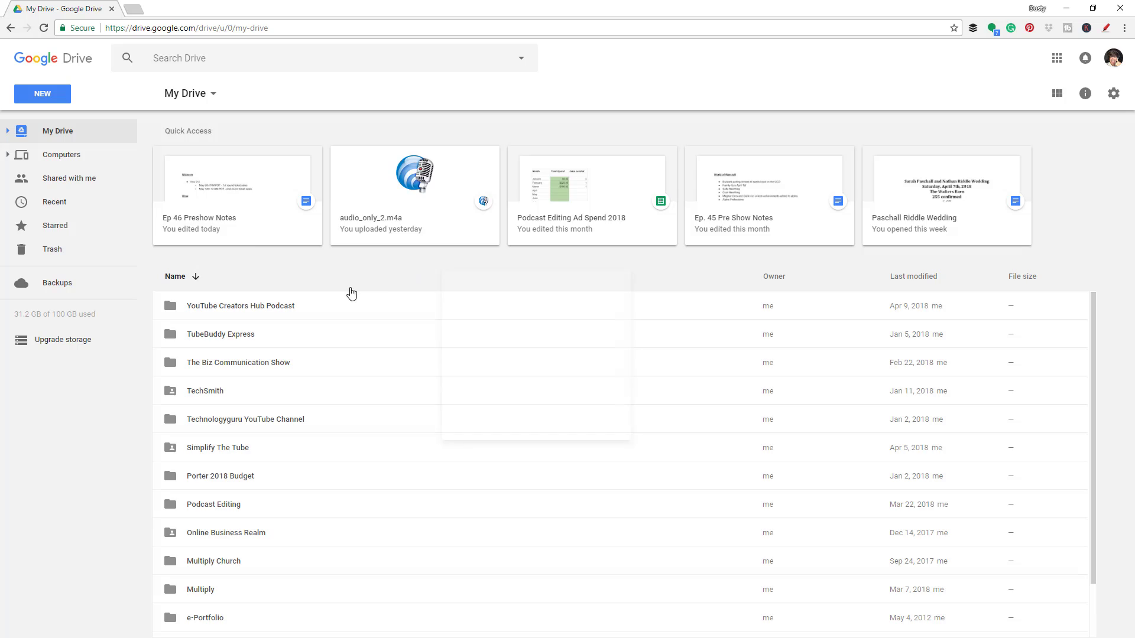
# Step: Upload the Ticker audio file from the Music folder of YouTube Channel to My Drive
pyautogui.click(49, 97)
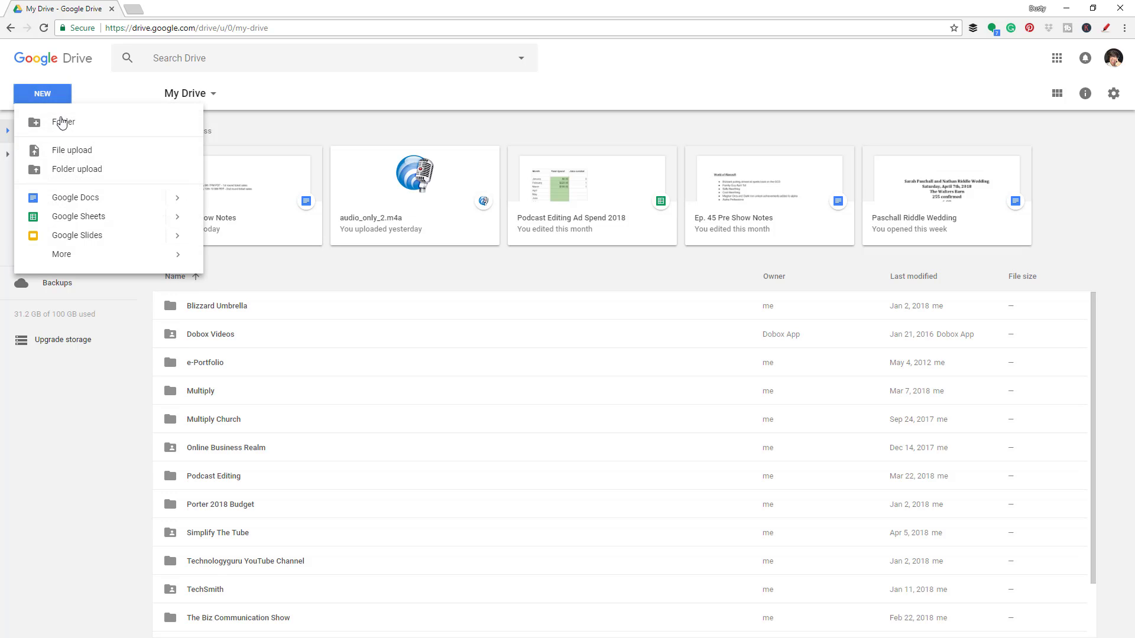
pyautogui.click(83, 150)
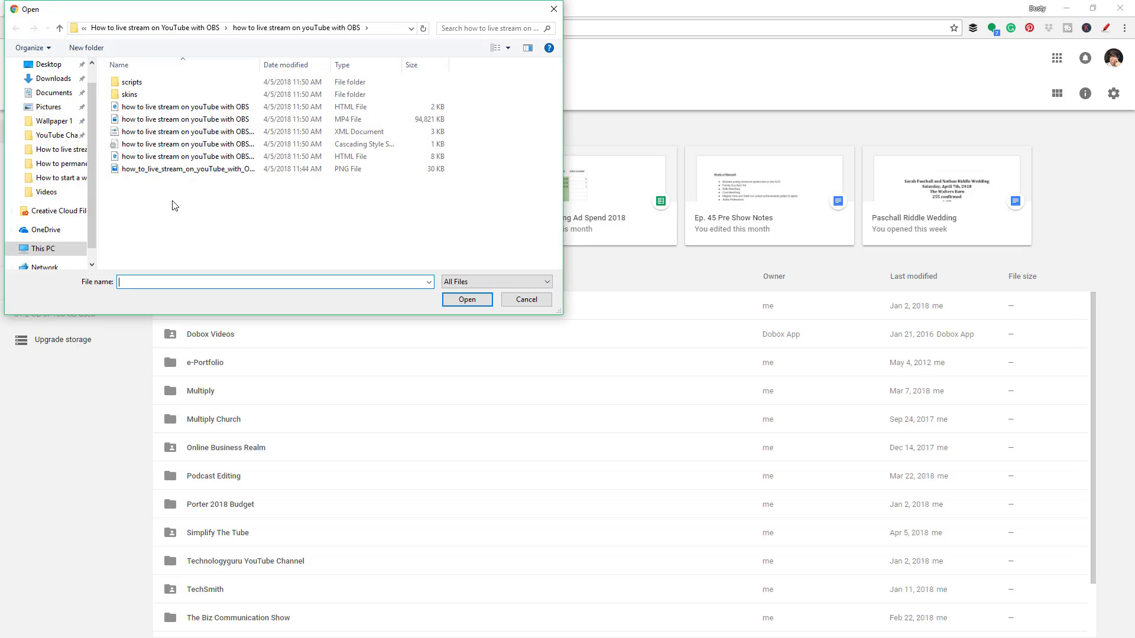
pyautogui.moveTo(135, 11); pyautogui.dragTo(452, 149)
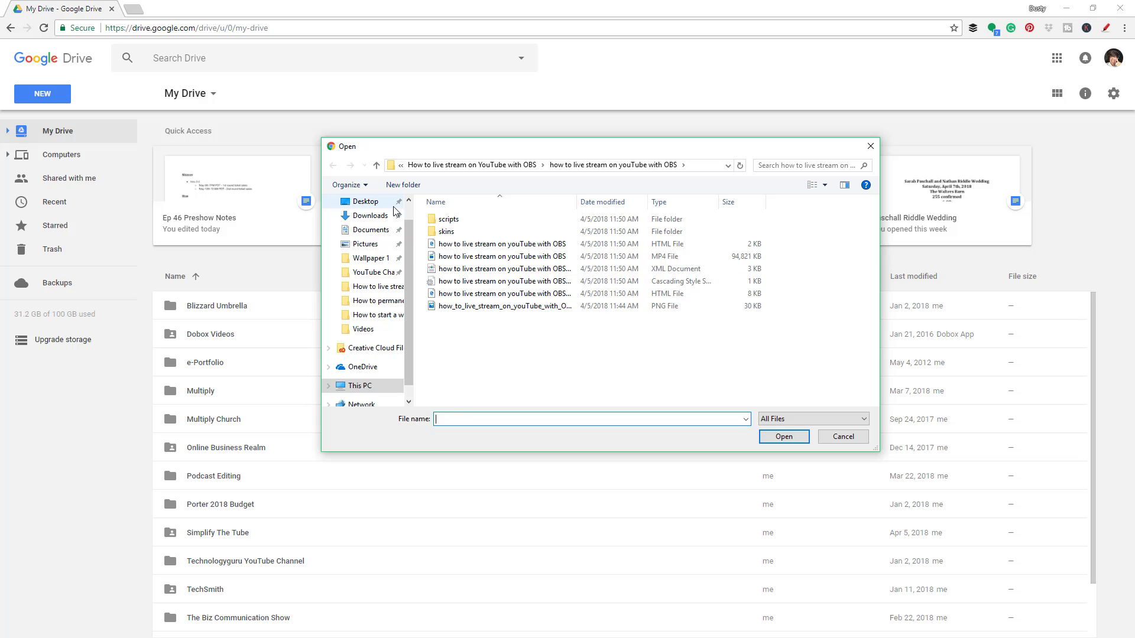
pyautogui.click(372, 272)
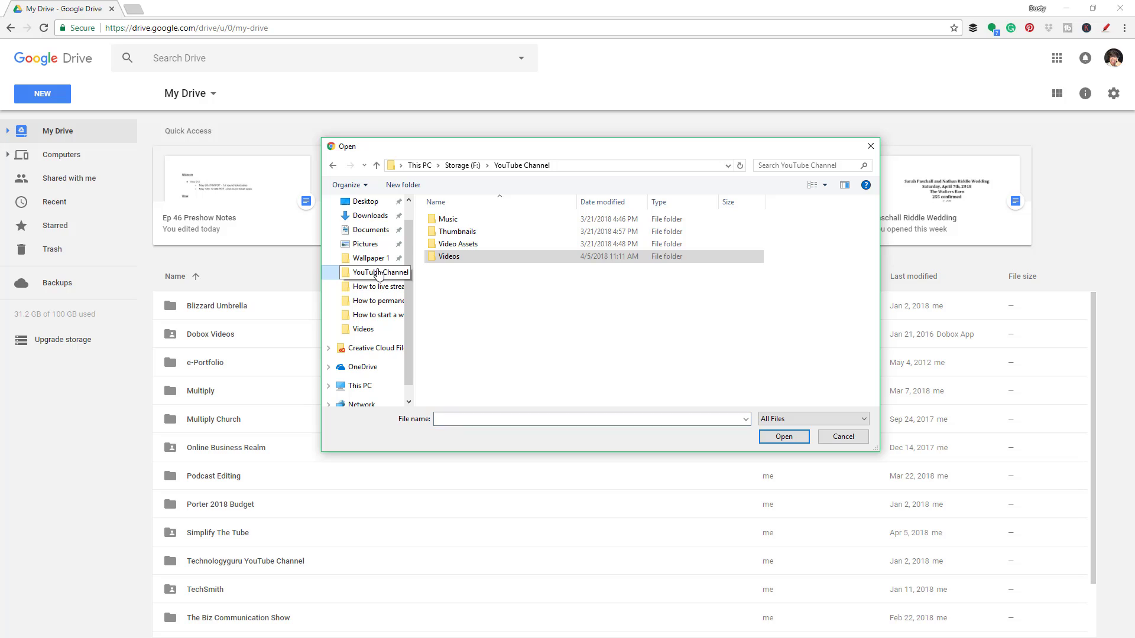
pyautogui.doubleClick(450, 219)
pyautogui.click(454, 220)
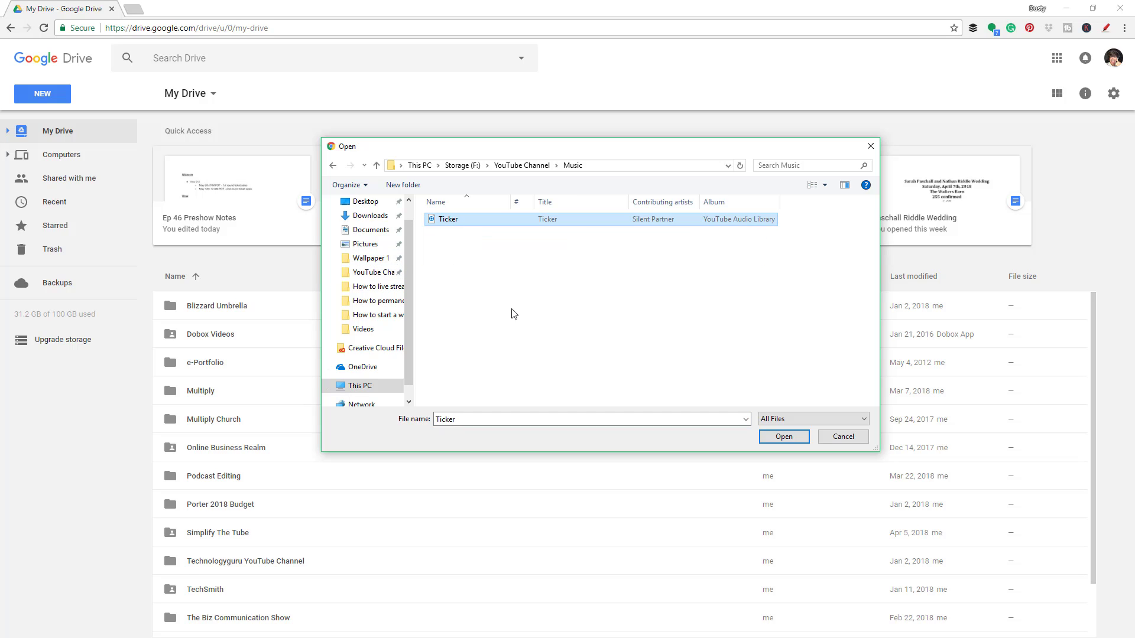
pyautogui.click(783, 436)
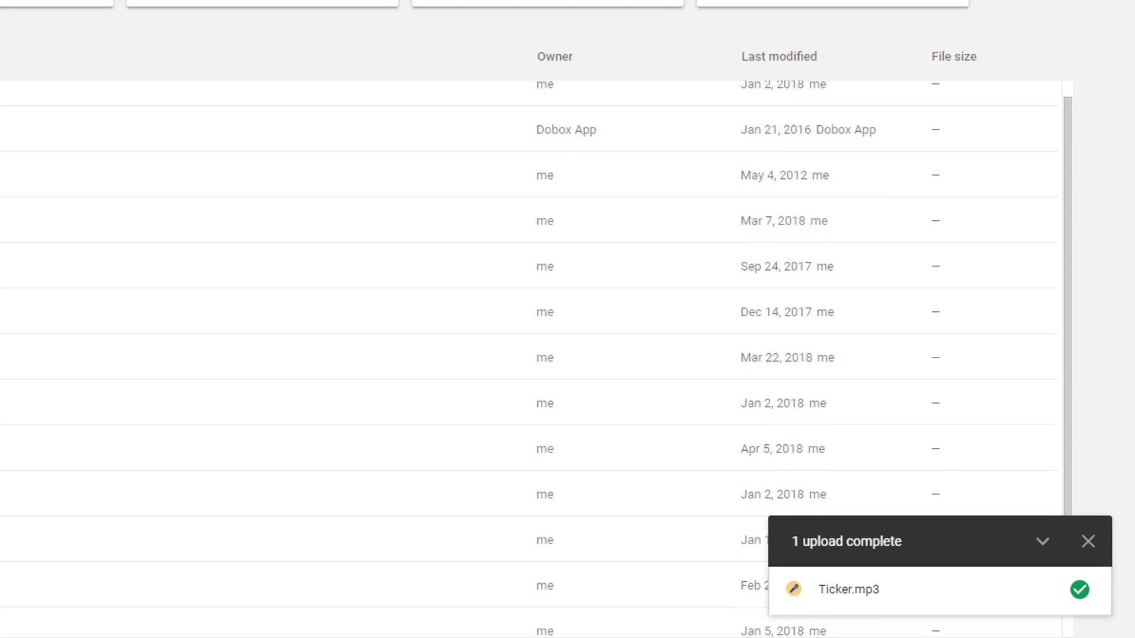
# Step: Dismiss the upload notice, move Ticker.mp3 from My Drive into the Multiply folder and open that folder
pyautogui.scroll(-3, 413, 354)
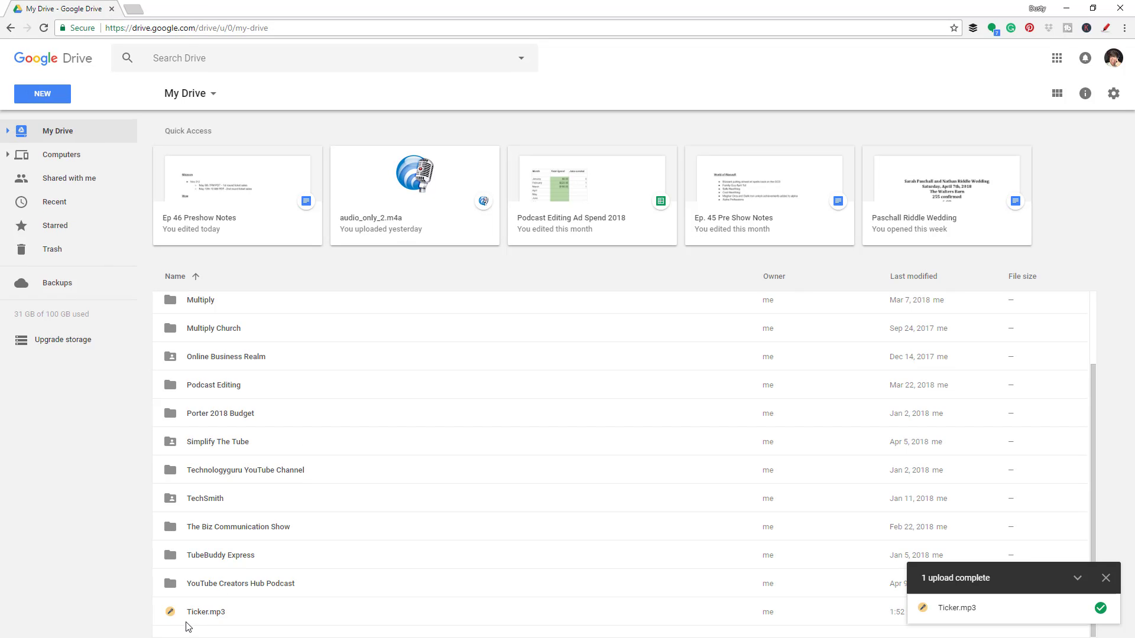
pyautogui.click(186, 620)
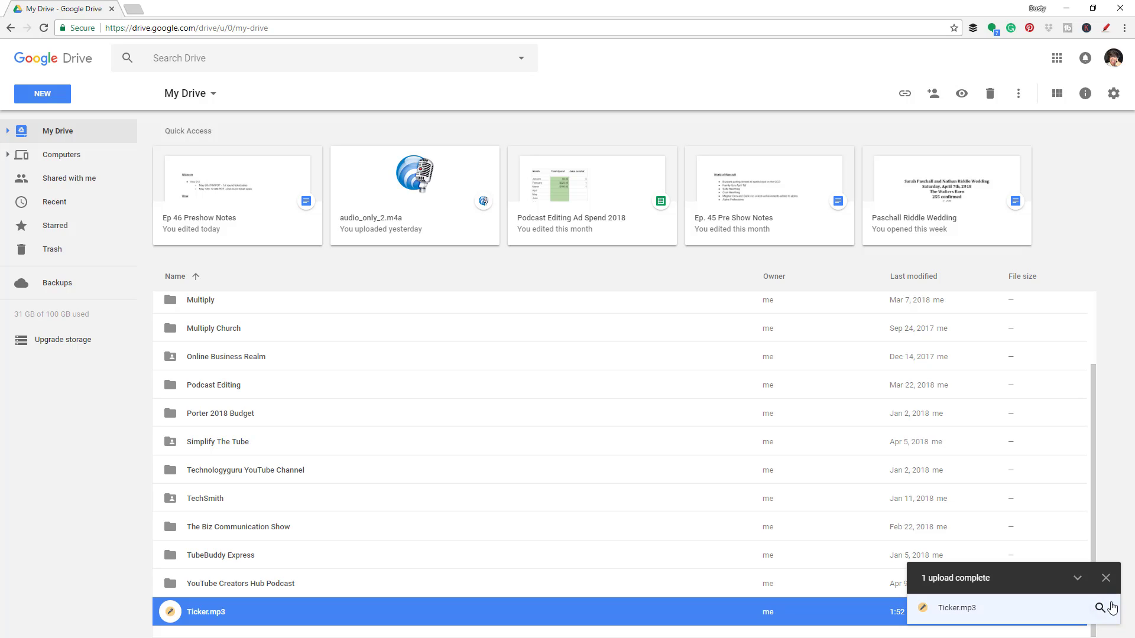
pyautogui.click(1106, 578)
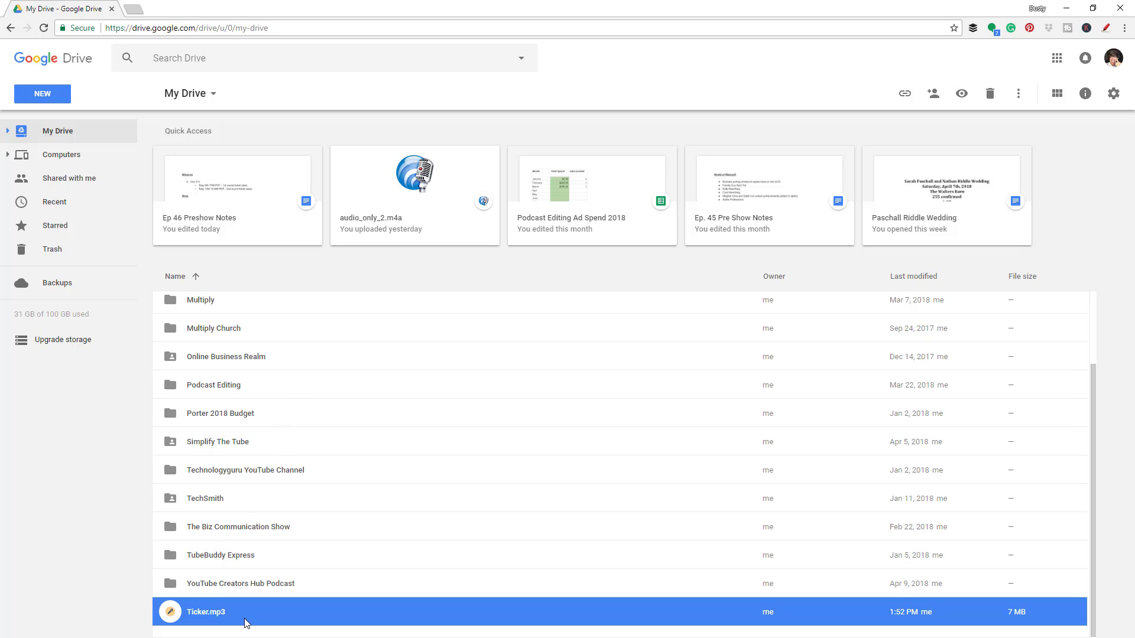
pyautogui.moveTo(253, 607); pyautogui.dragTo(204, 387)
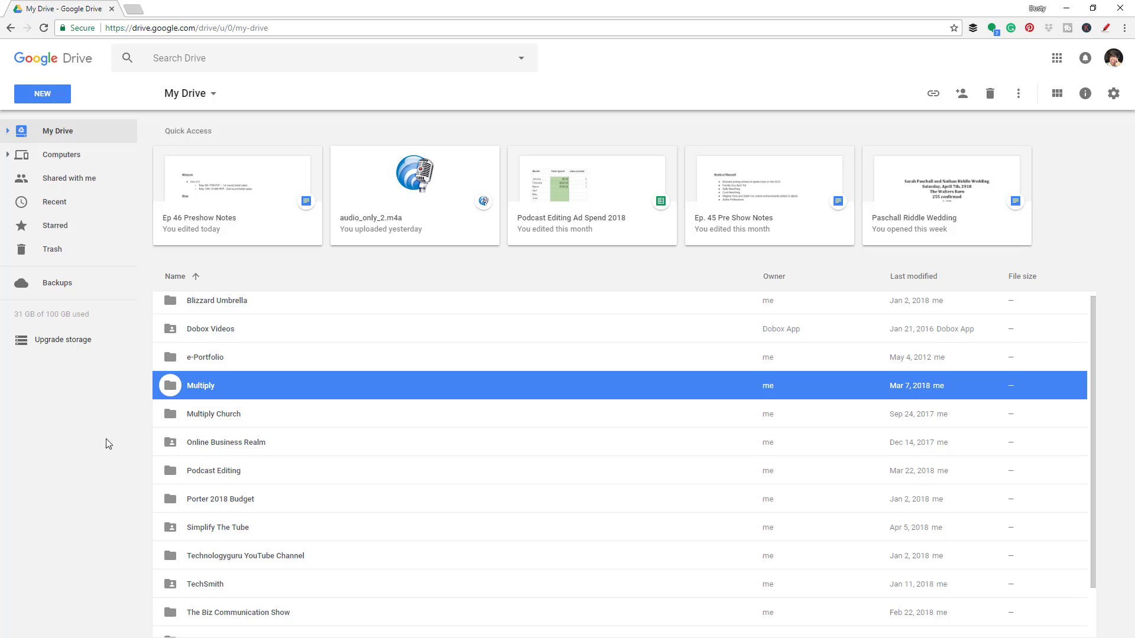
pyautogui.doubleClick(225, 389)
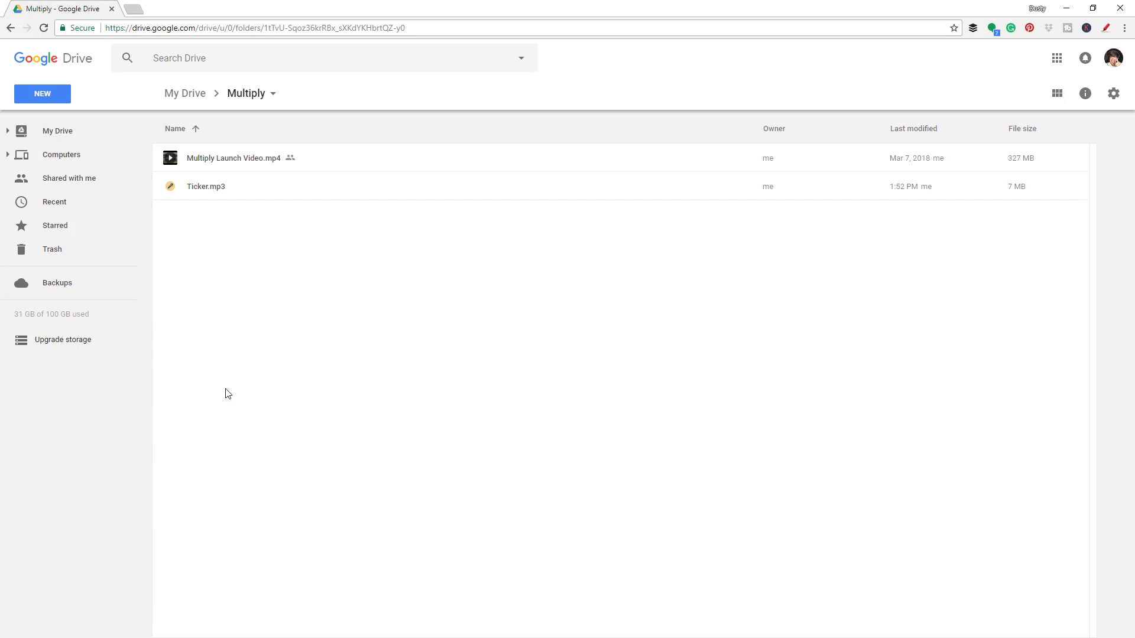
# Step: Move Ticker.mp3 from the Multiply folder back to My Drive and return to My Drive
pyautogui.click(261, 186)
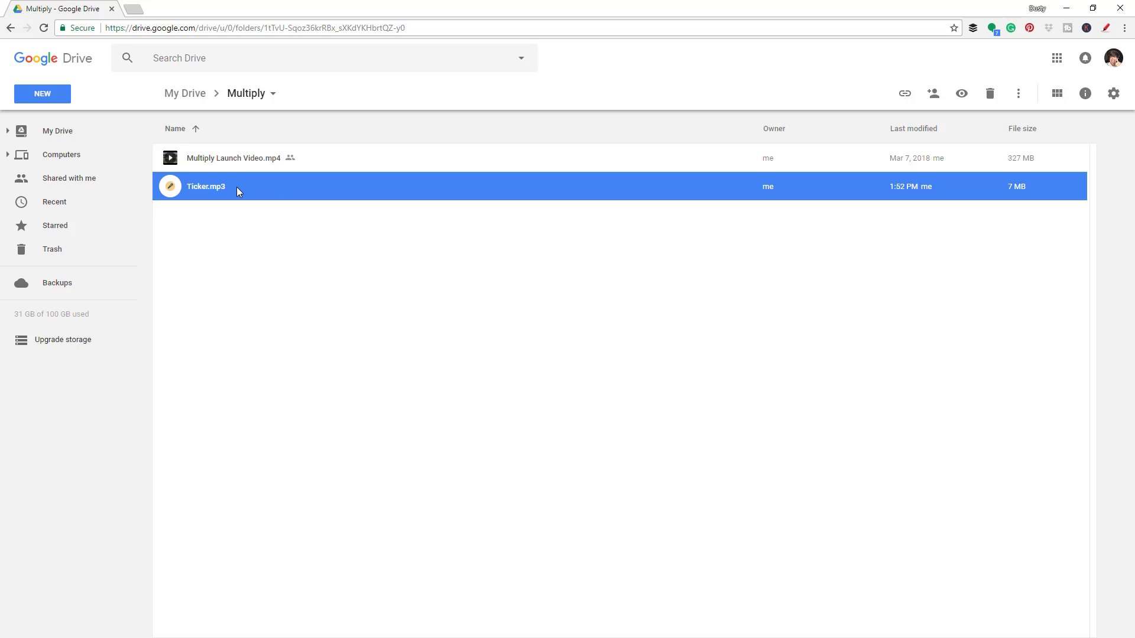
pyautogui.moveTo(239, 186); pyautogui.dragTo(184, 95)
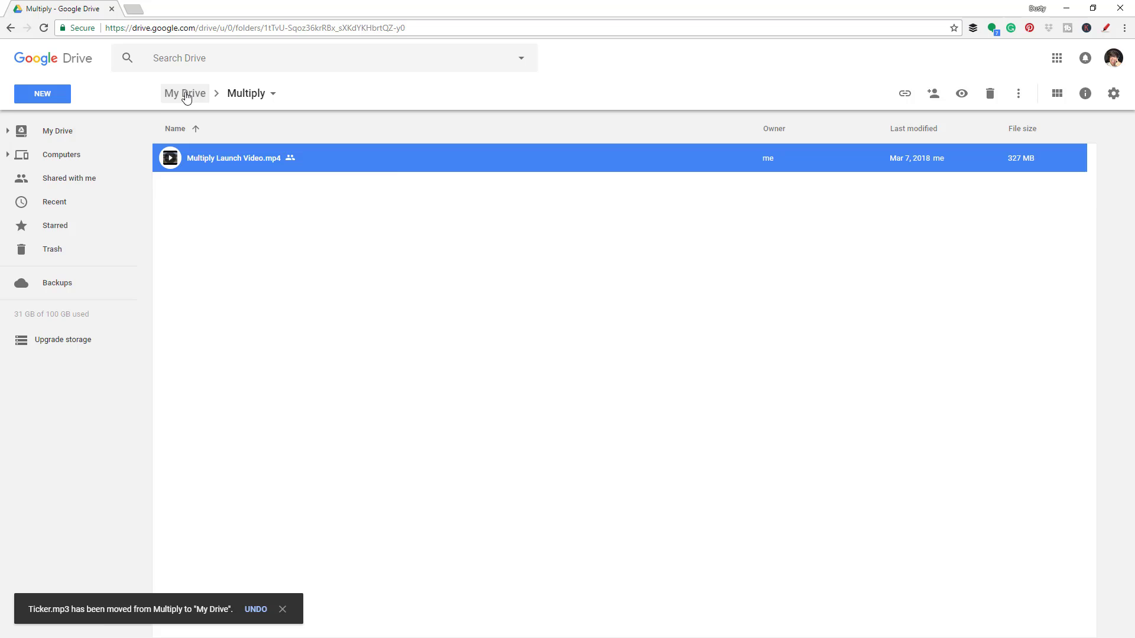
pyautogui.click(186, 95)
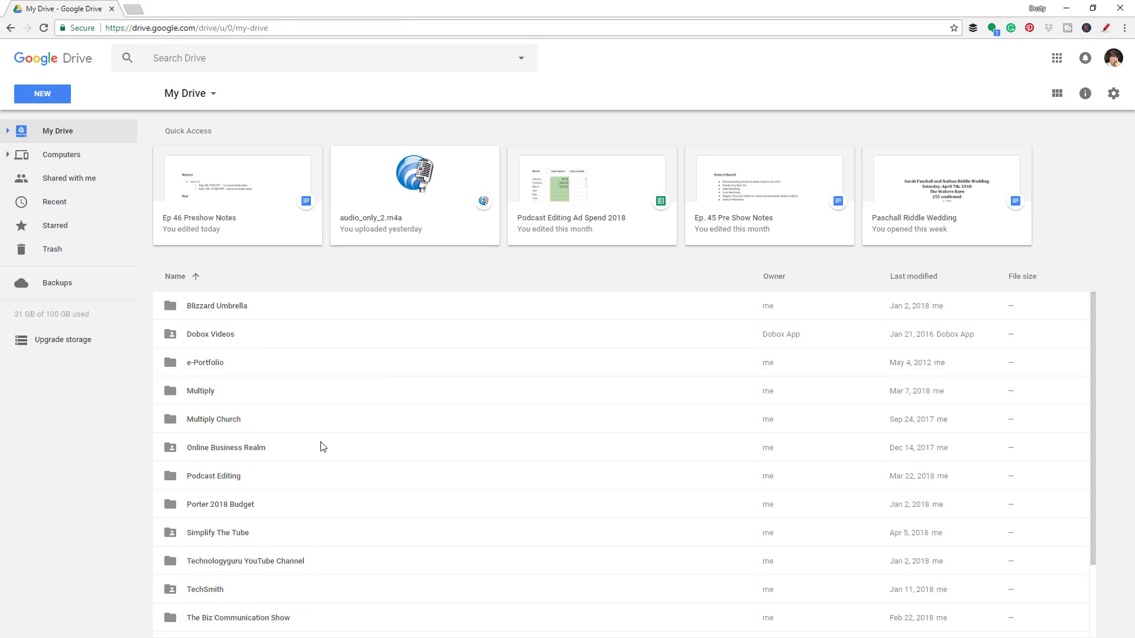
# Step: Preview Ticker.mp3 from the end of the My Drive list, pause its playback and close the preview
pyautogui.scroll(-3, 323, 448)
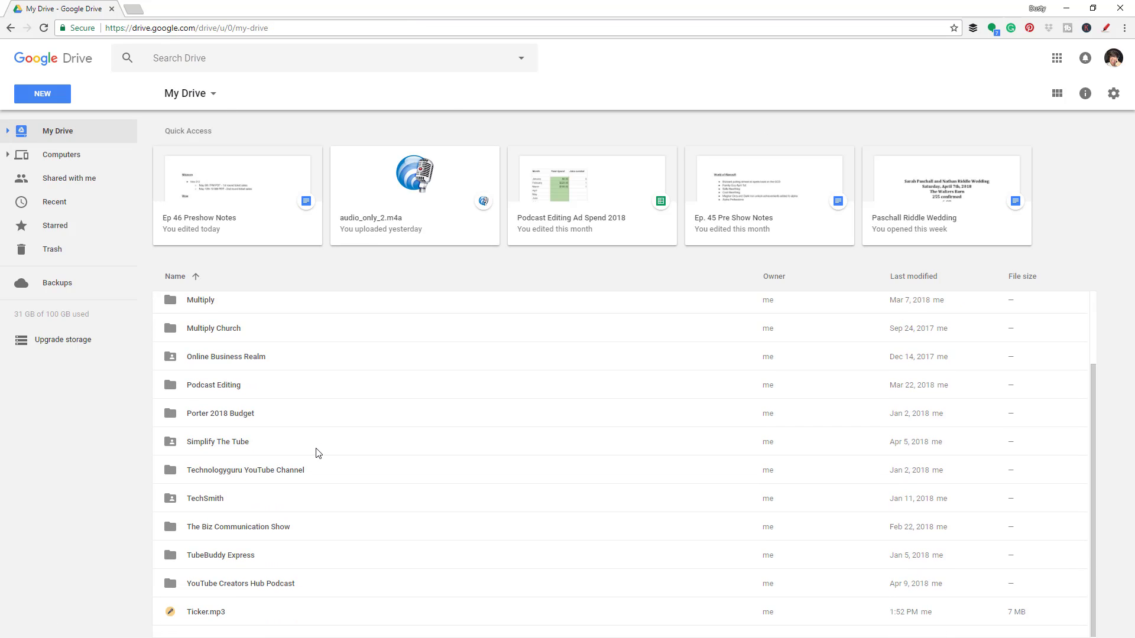
pyautogui.rightClick(250, 614)
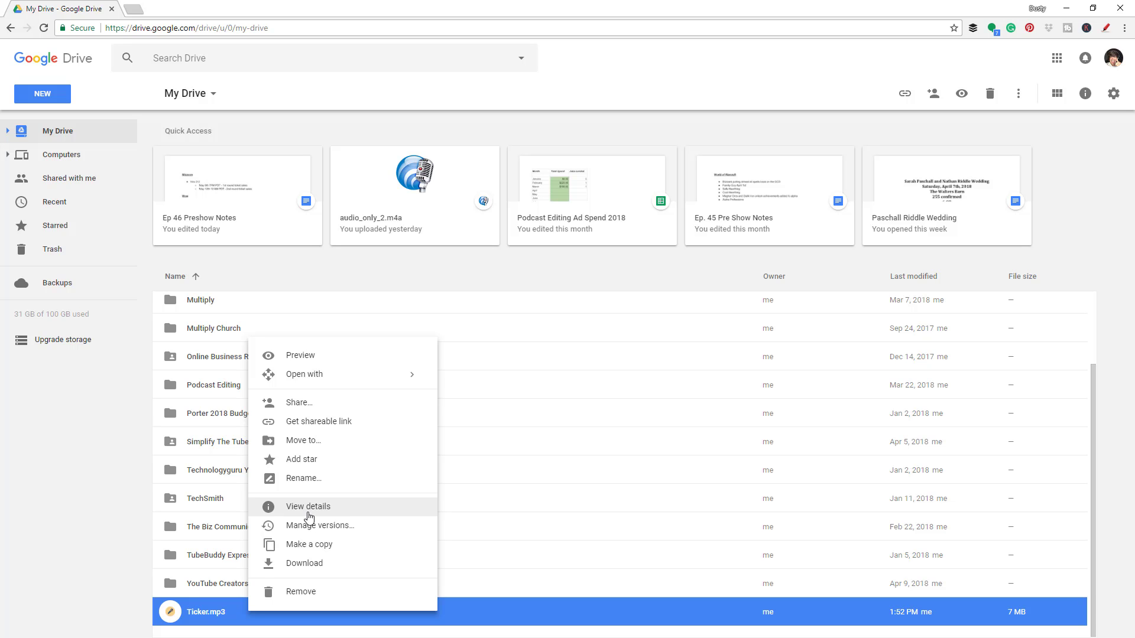
pyautogui.click(303, 356)
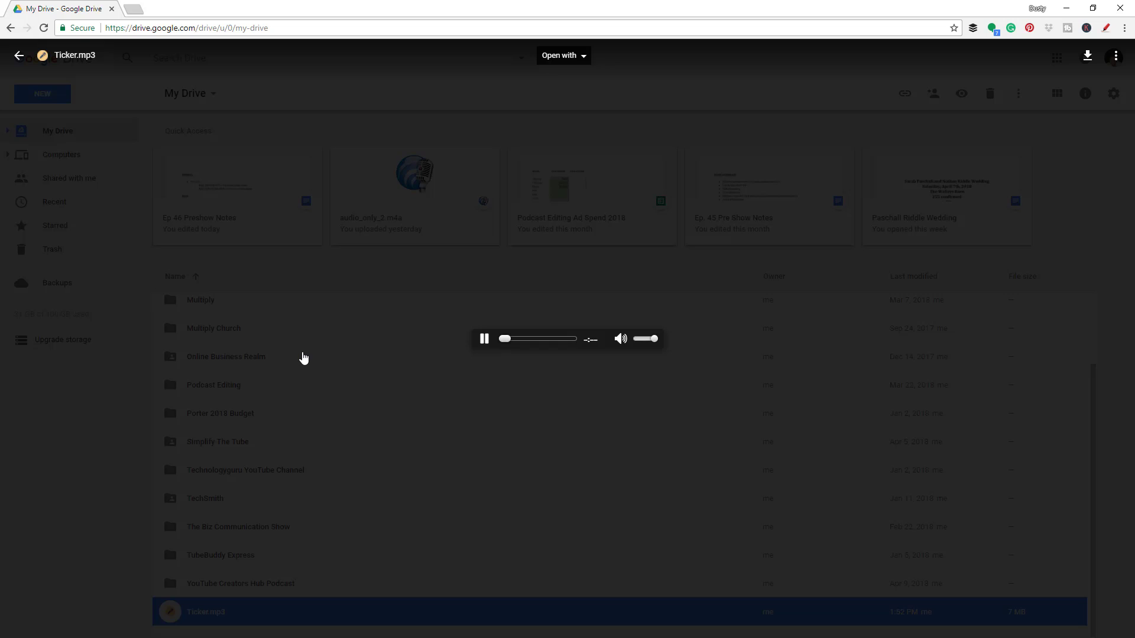
pyautogui.click(484, 338)
pyautogui.click(489, 433)
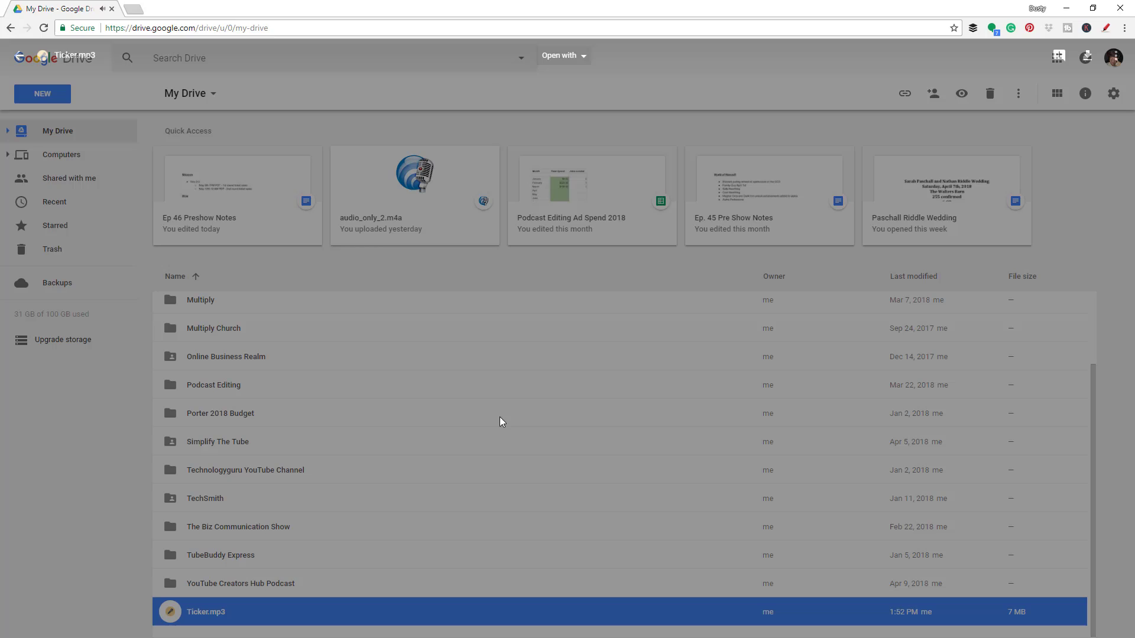
# Step: Review the suggested apps for opening Ticker.mp3, including DriveTunes
pyautogui.rightClick(216, 615)
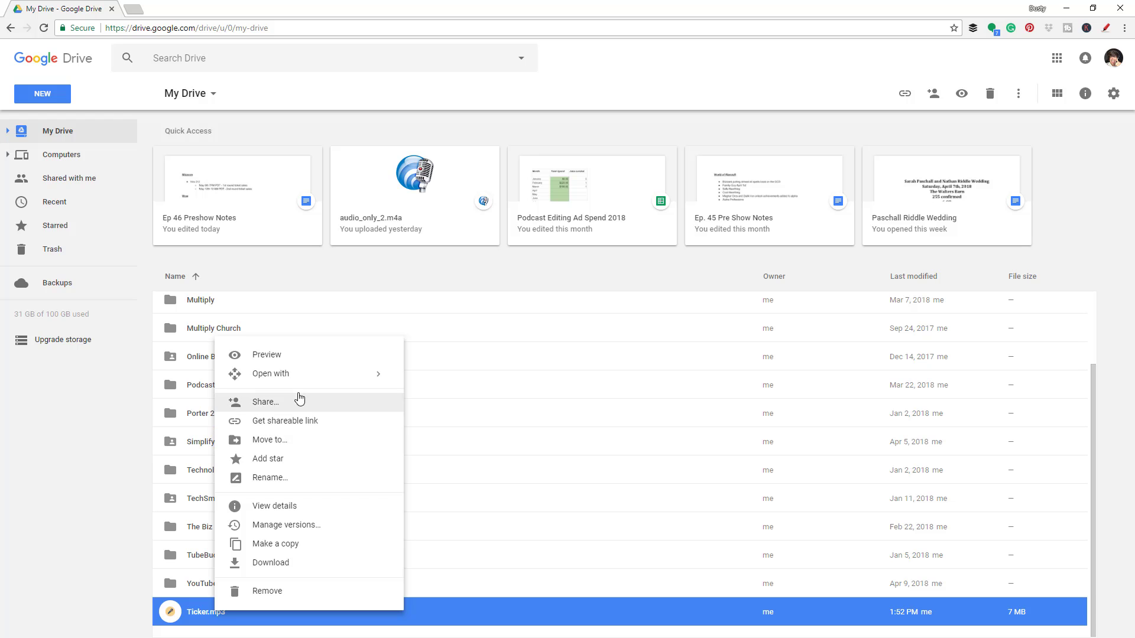
pyautogui.moveTo(294, 385)
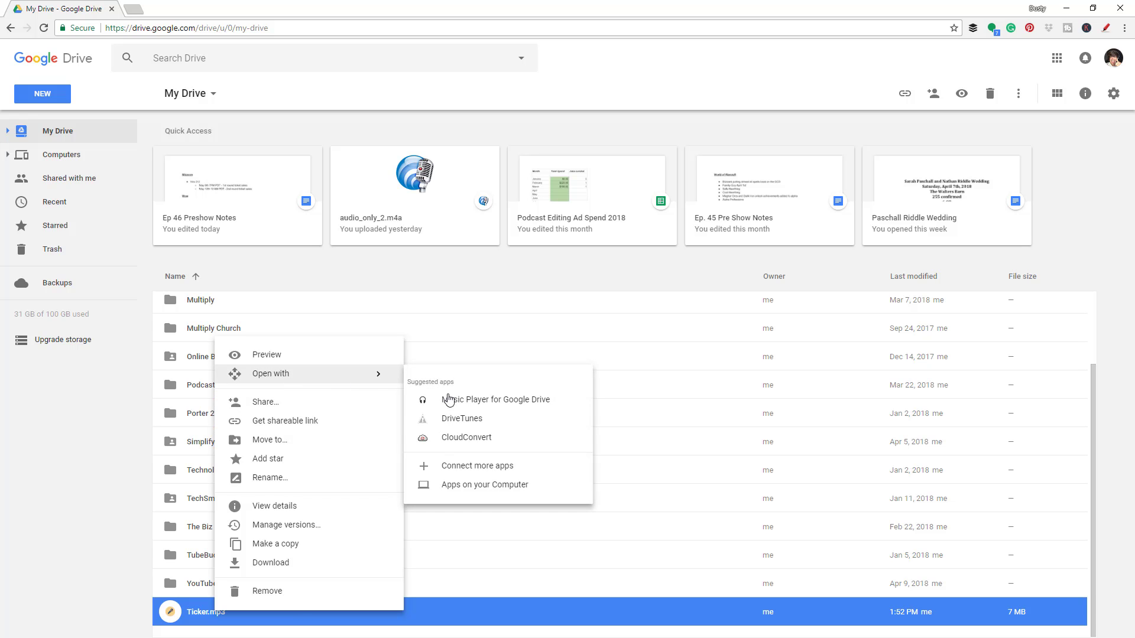
pyautogui.click(456, 419)
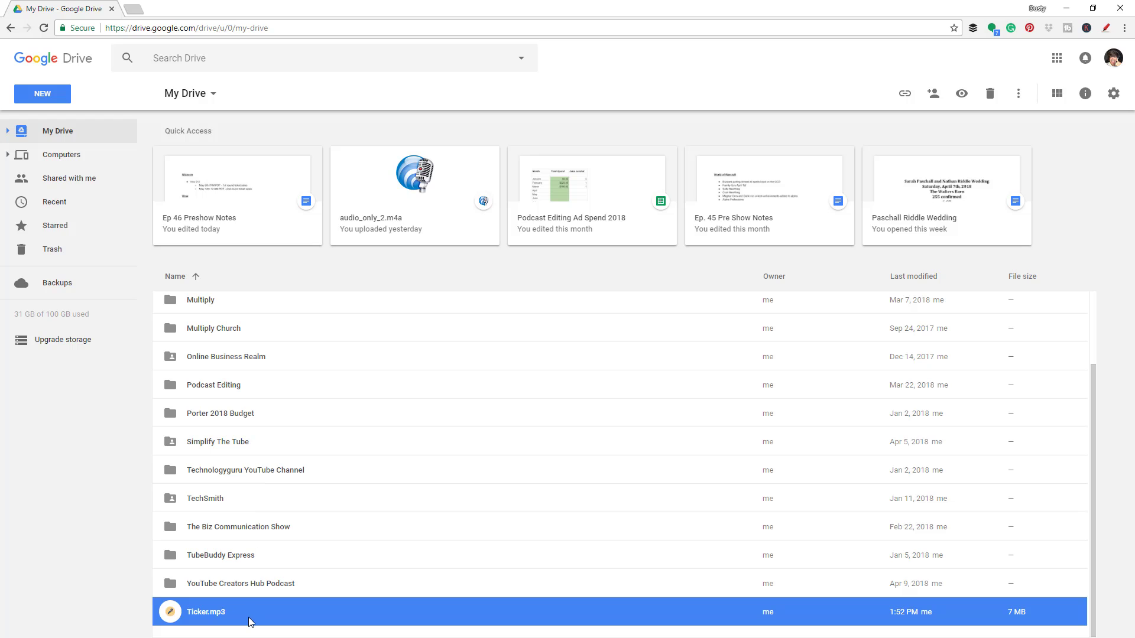
# Step: Start sharing Ticker.mp3, add the first contact as a recipient and write the note "Hey here ...."
pyautogui.rightClick(248, 619)
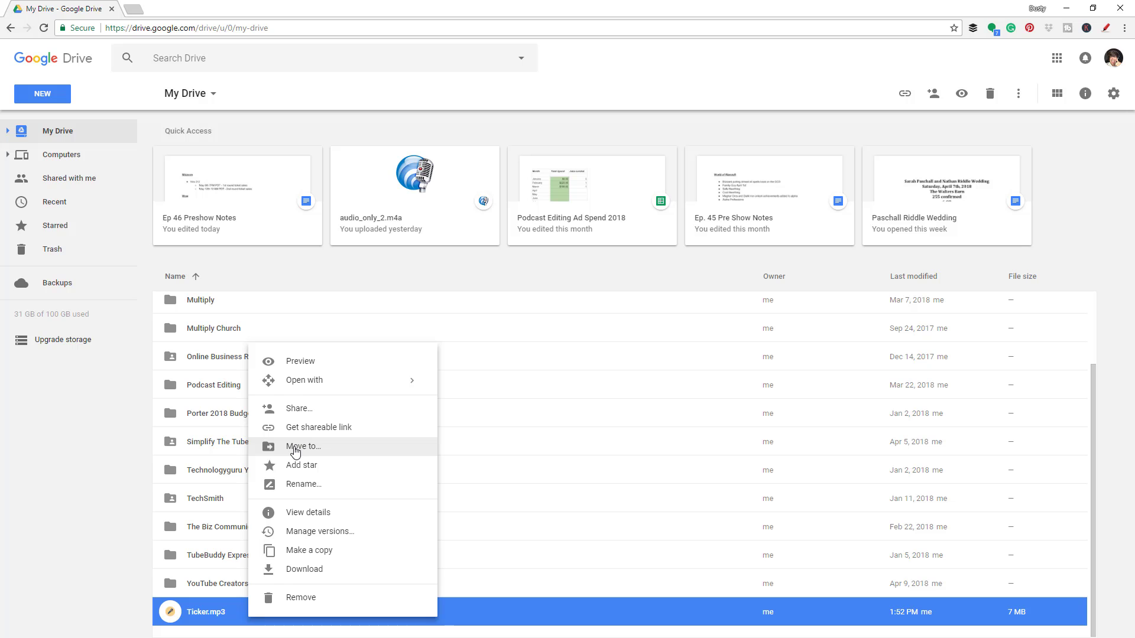
pyautogui.click(297, 409)
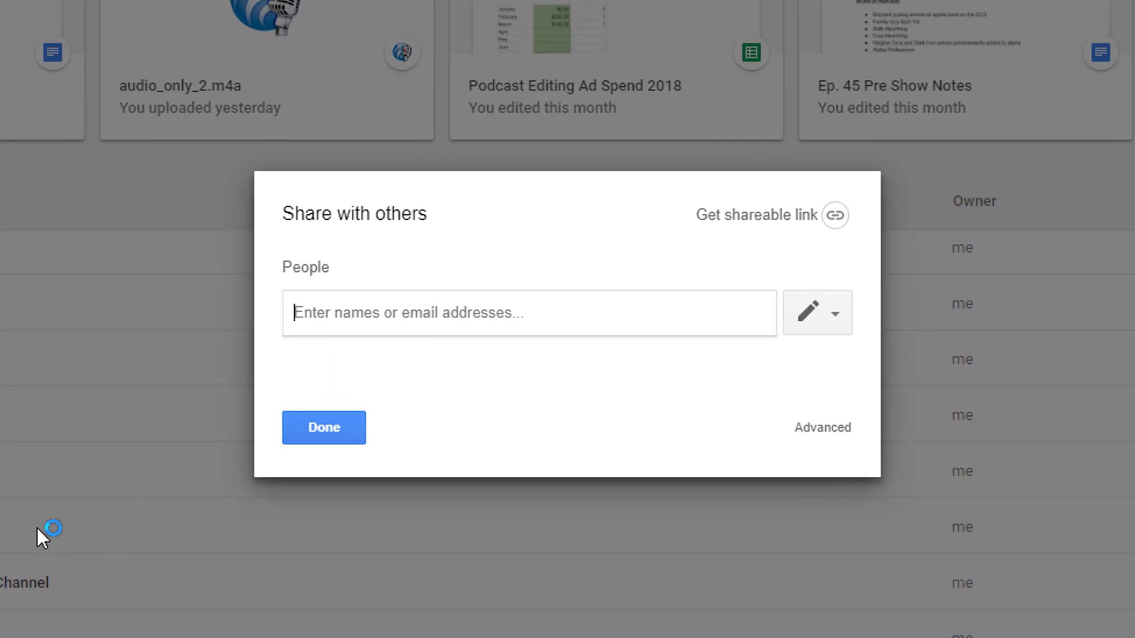
pyautogui.write('TECH')
pyautogui.press('BackSpace')
pyautogui.press('BackSpace')
pyautogui.write('tech')
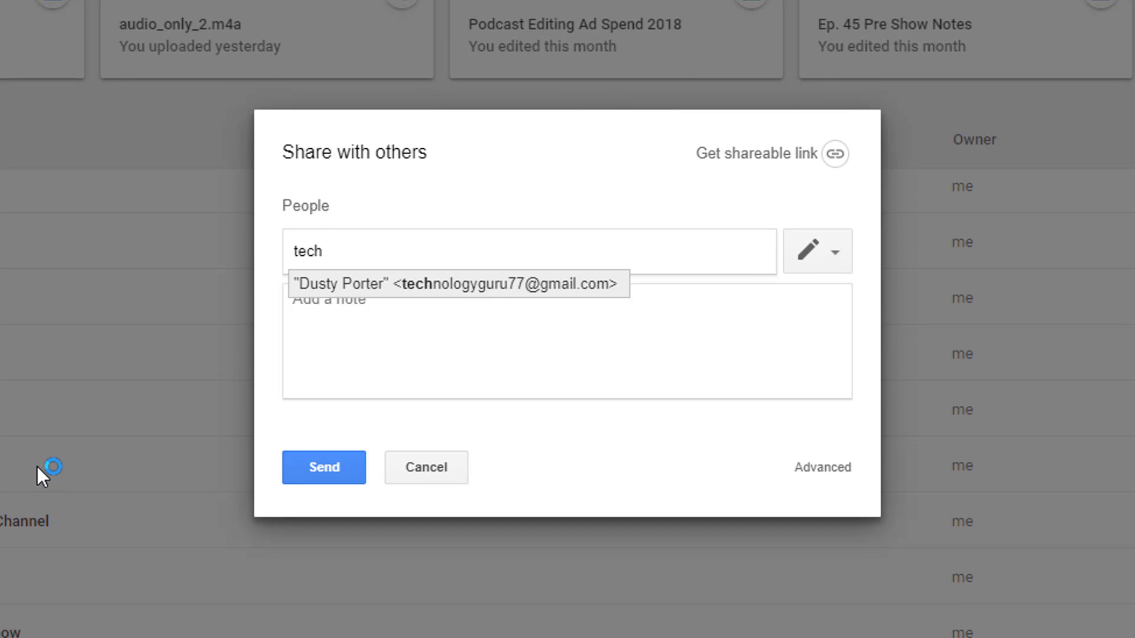
pyautogui.click(450, 292)
pyautogui.write('Hey here ....')
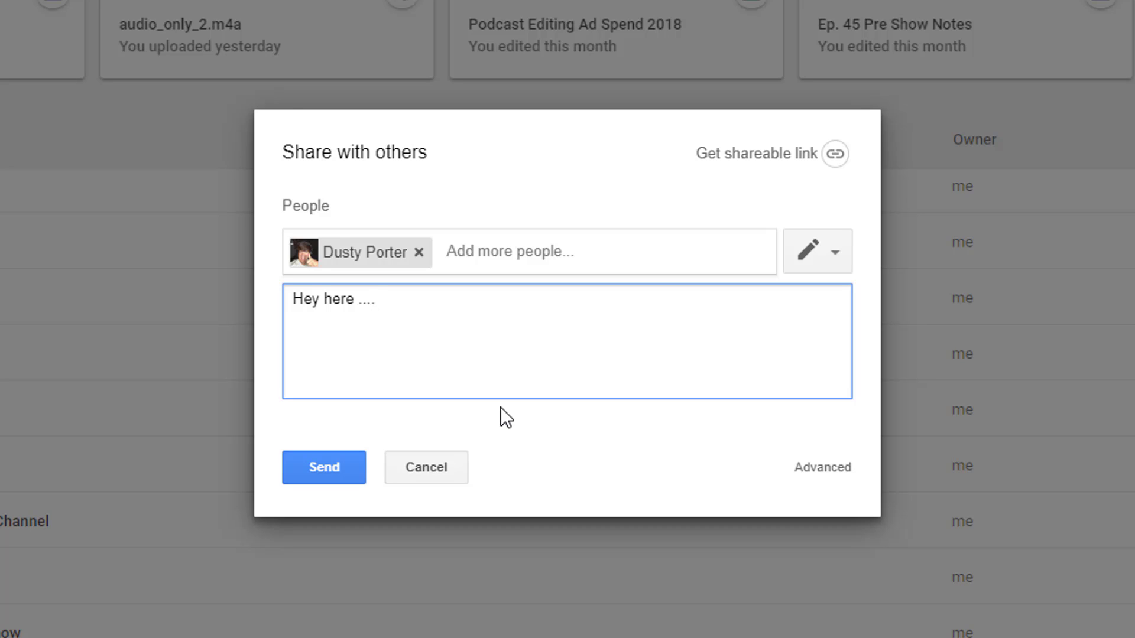
# Step: Add a second contact as a recipient of Ticker.mp3 and review the available permission levels, leaving them at Can edit
pyautogui.click(479, 244)
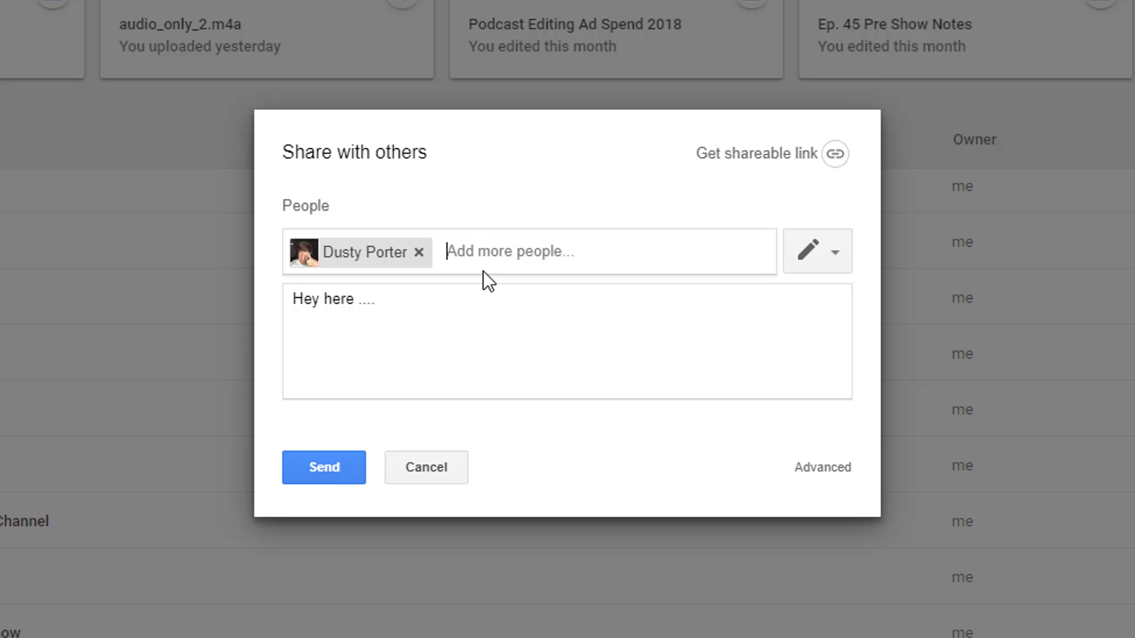
pyautogui.write('dusty')
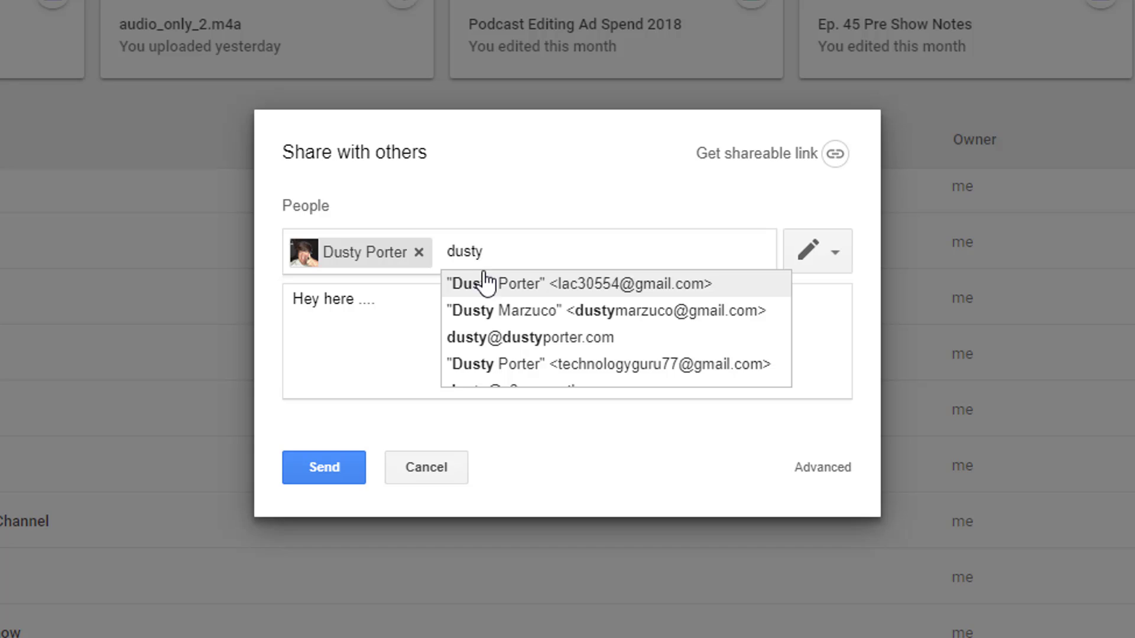
pyautogui.click(486, 283)
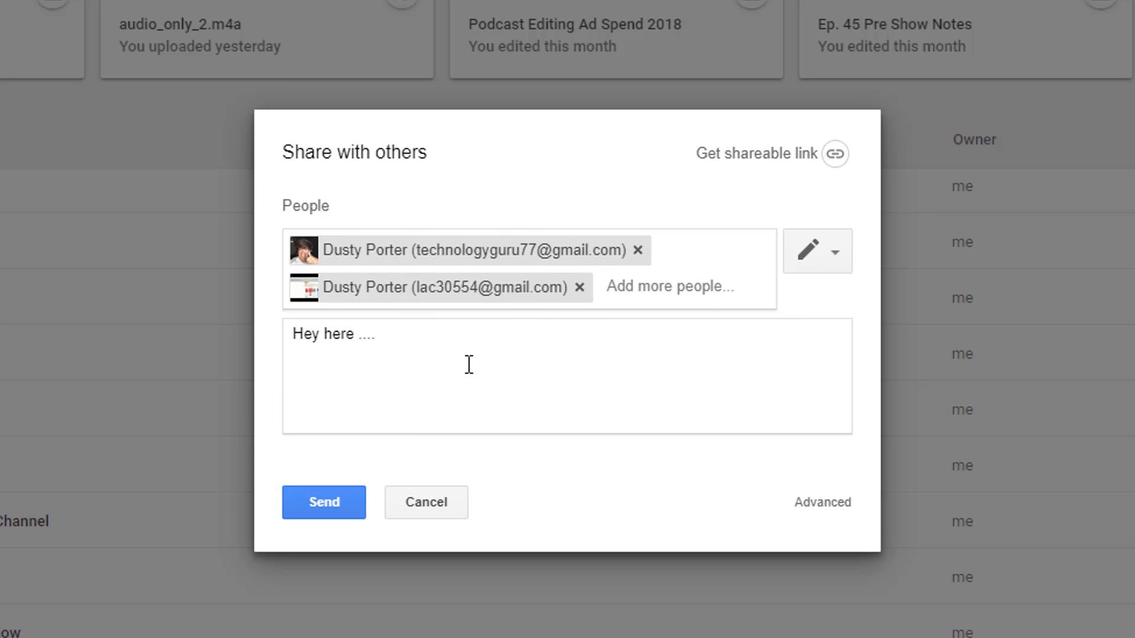
pyautogui.click(838, 248)
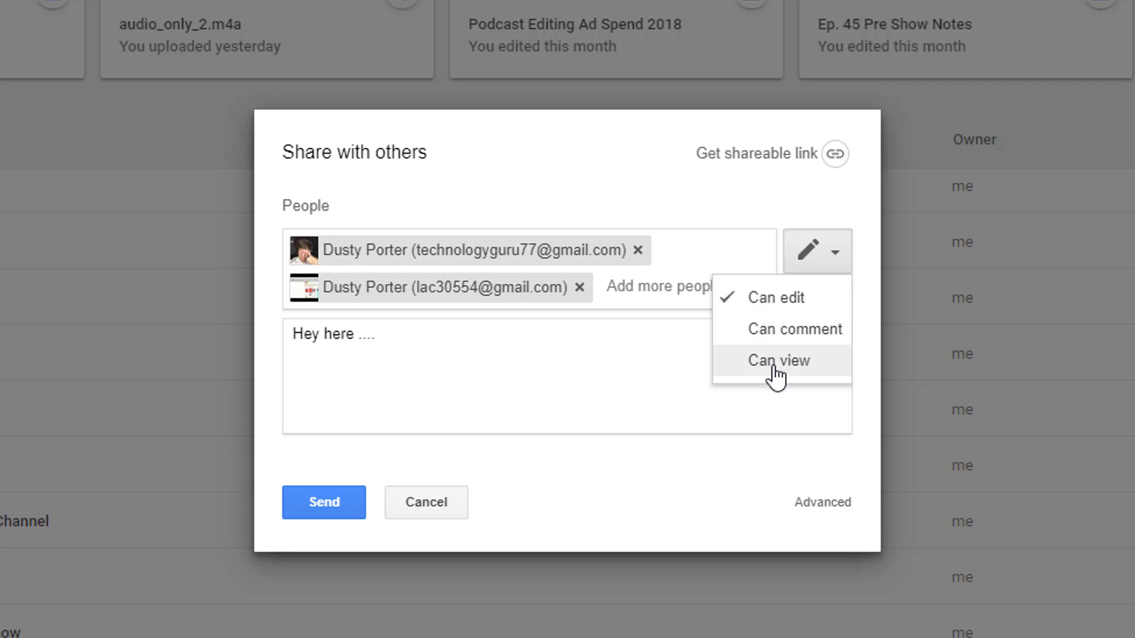
pyautogui.click(626, 361)
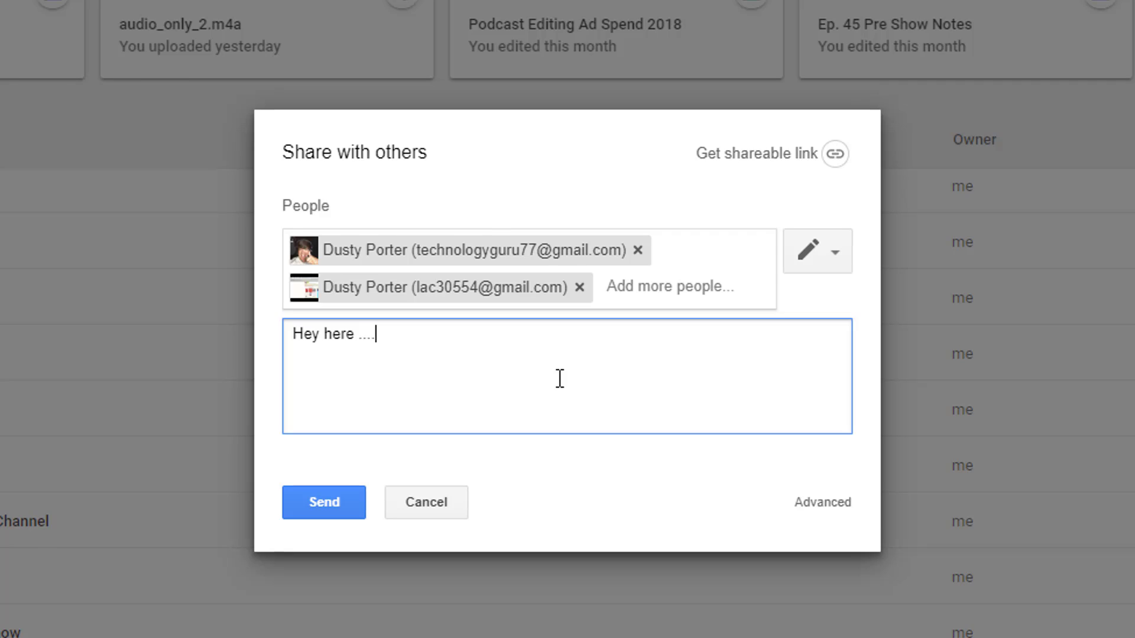
# Step: Open the advanced sharing settings for Ticker.mp3, send the invitation to both recipients and close the settings
pyautogui.click(778, 470)
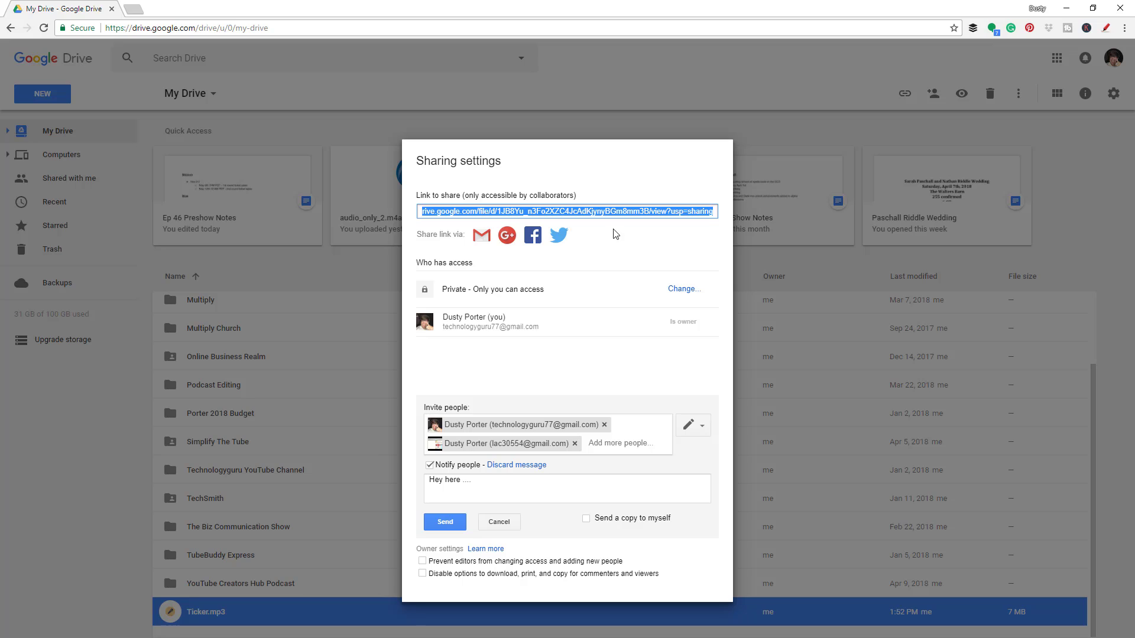
pyautogui.click(587, 524)
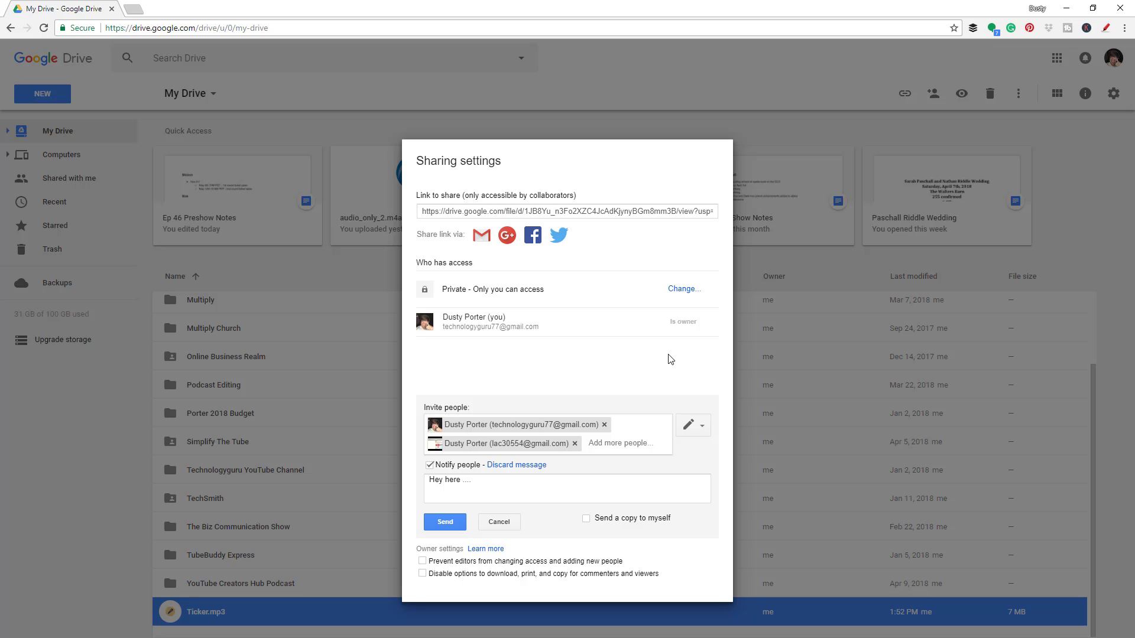
pyautogui.click(445, 522)
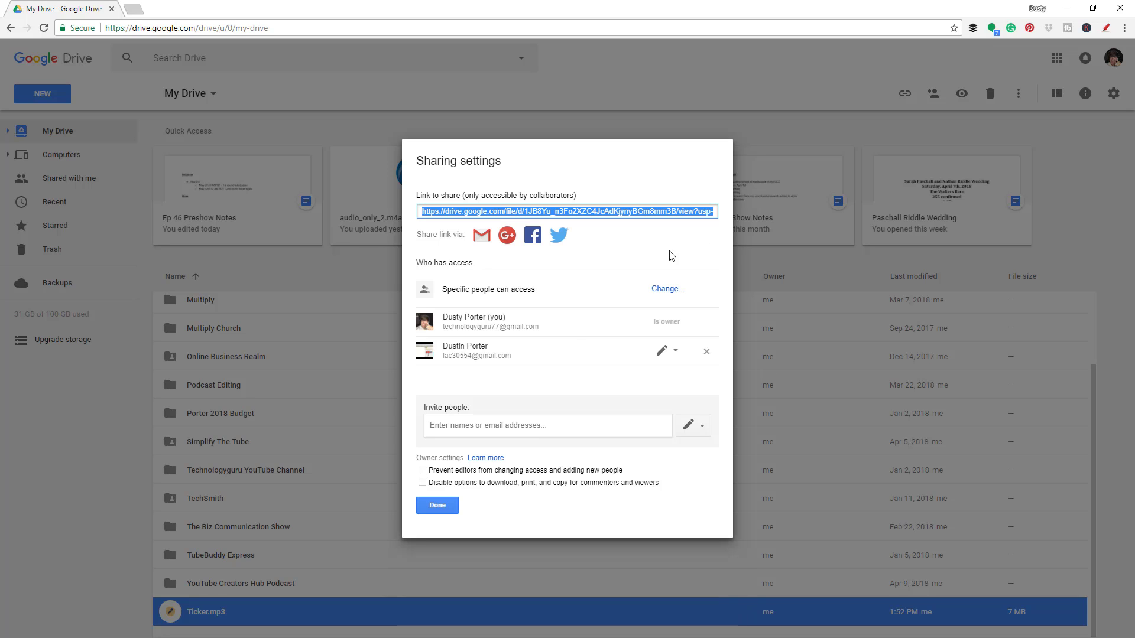
pyautogui.click(446, 506)
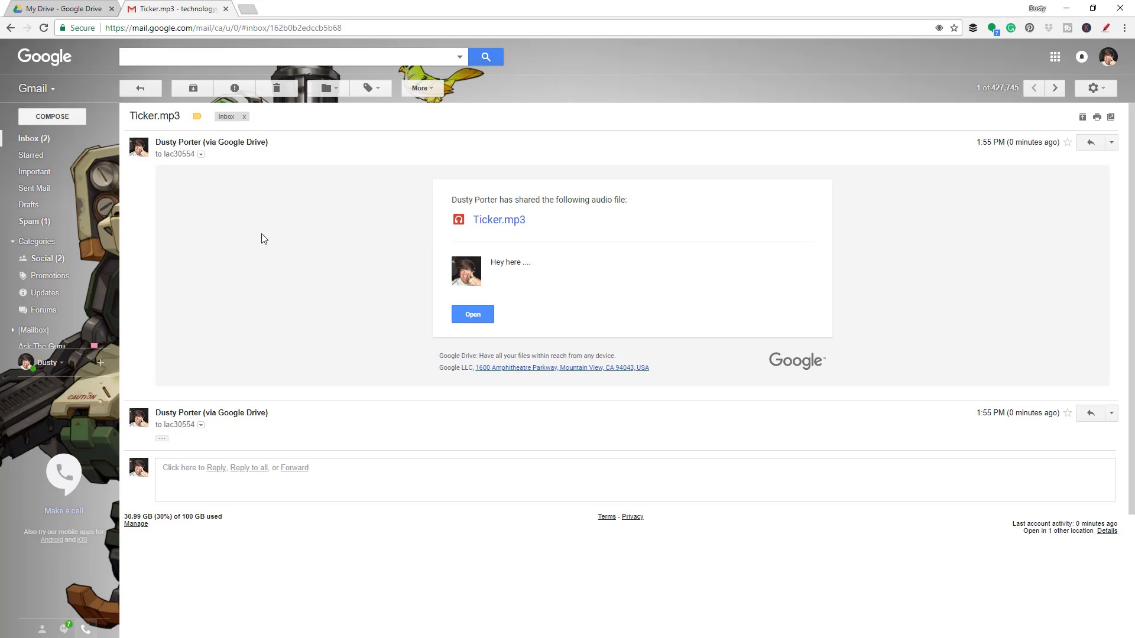
# Step: Open the shared Ticker.mp3 from the Google Drive sharing e-mail in Gmail
pyautogui.click(475, 320)
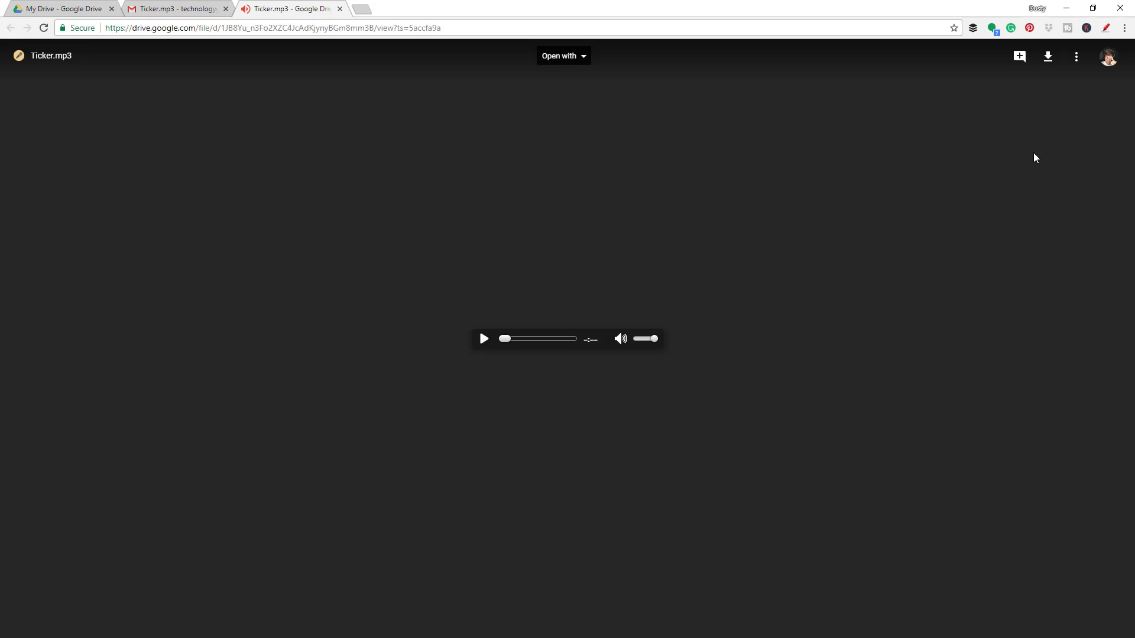
# Step: Open a new comment on Ticker.mp3, cancel it without writing anything, and download the file
pyautogui.click(1019, 56)
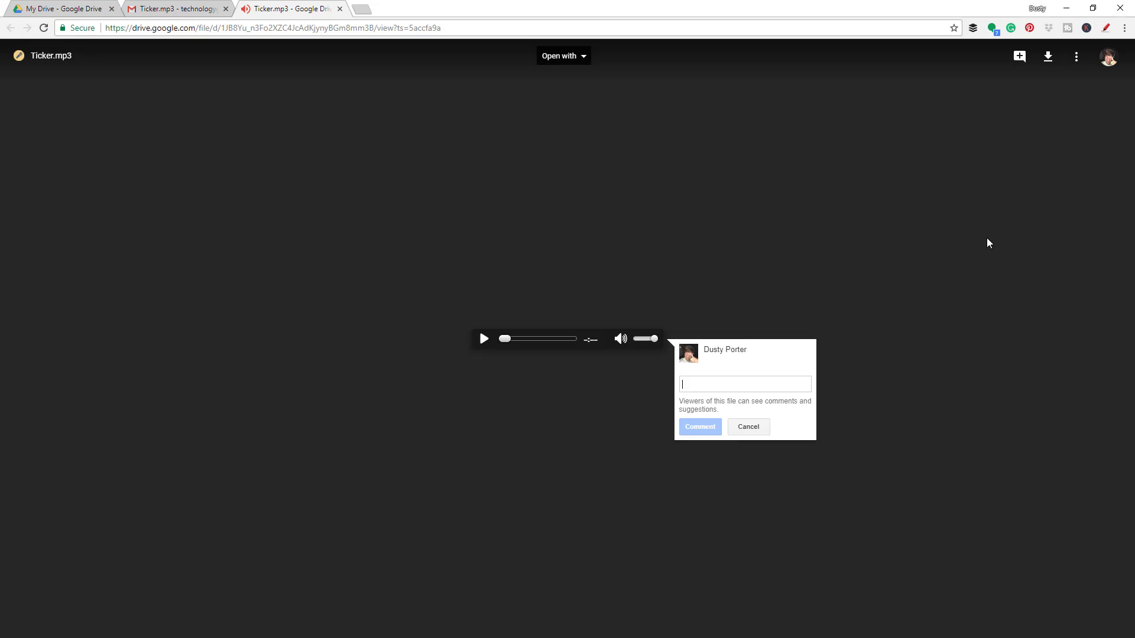
pyautogui.click(756, 430)
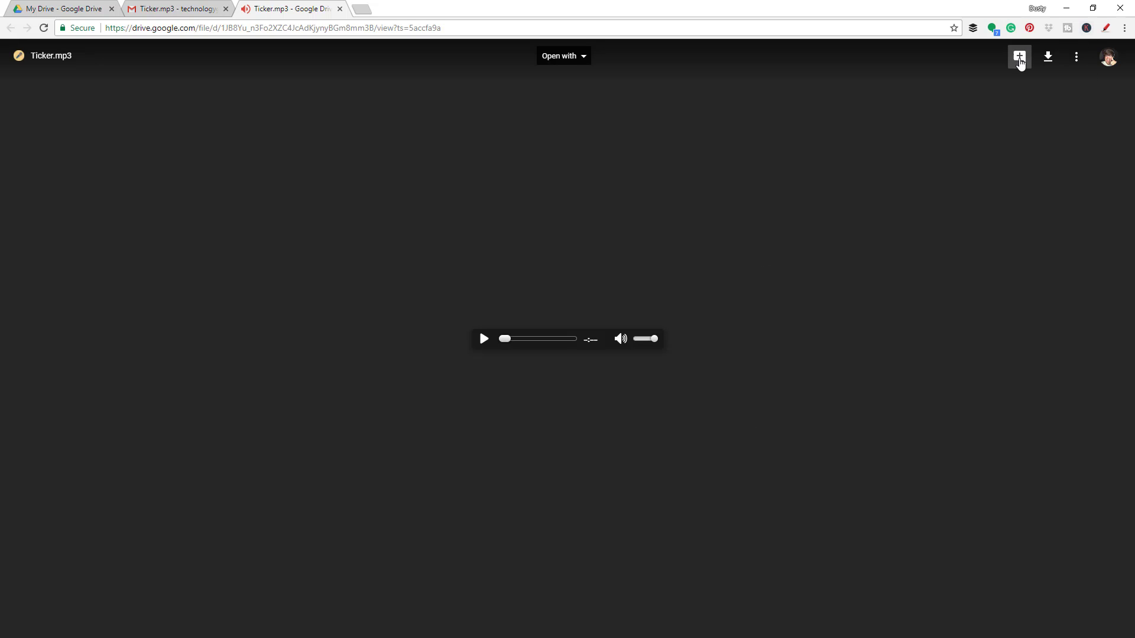
pyautogui.click(1048, 57)
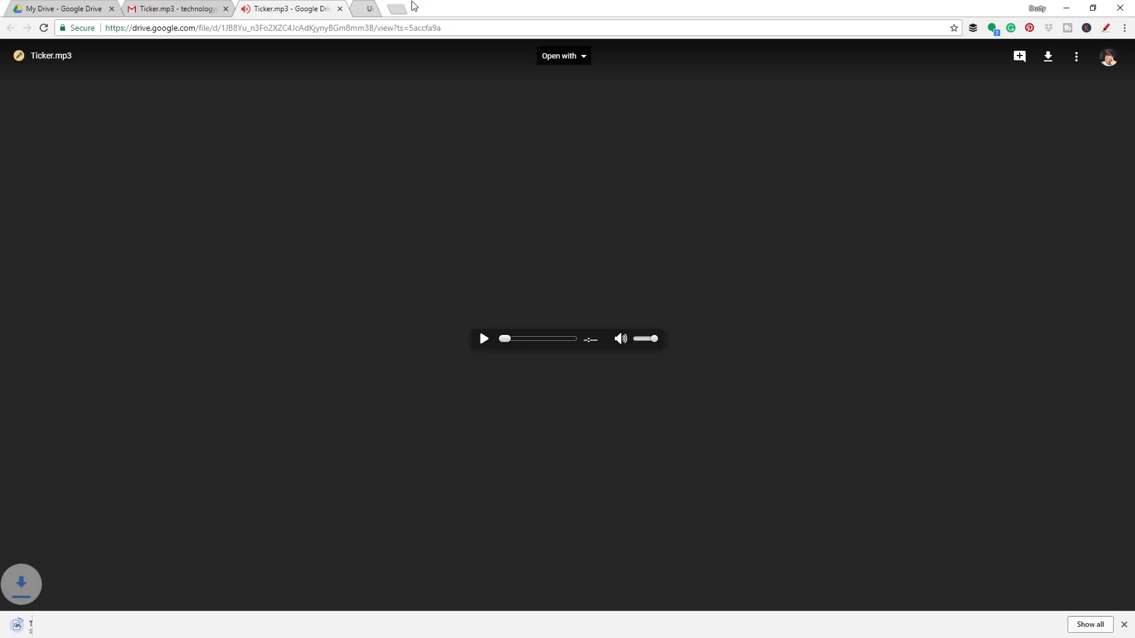
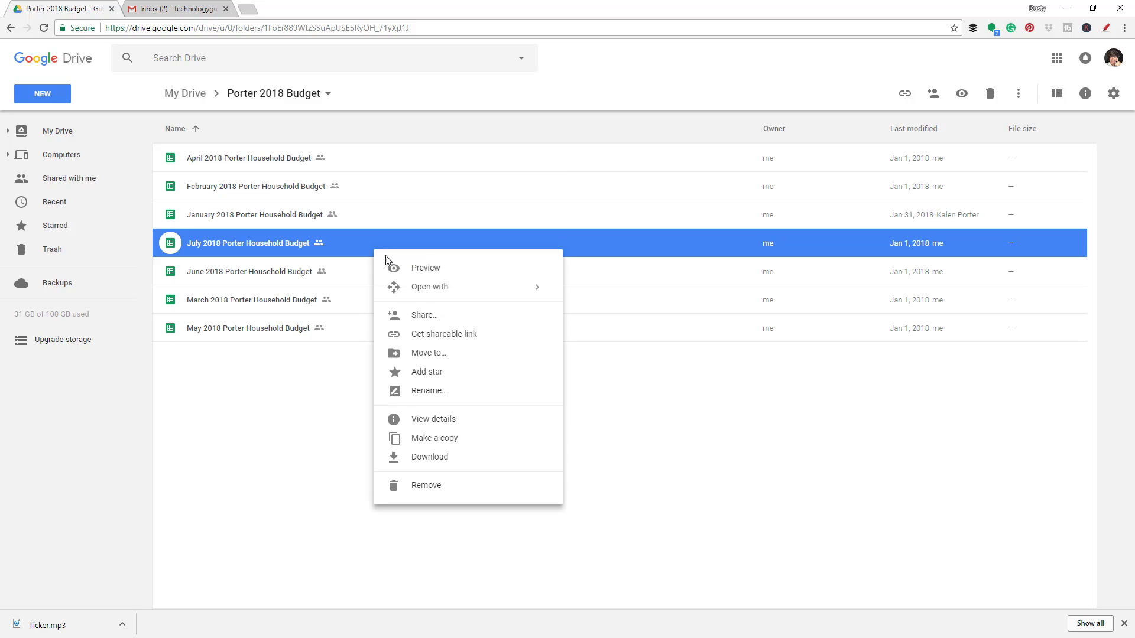
# Step: Open the July 2018 household budget spreadsheet, check who it is shared with, and close it along with the Gmail inbox
pyautogui.doubleClick(355, 247)
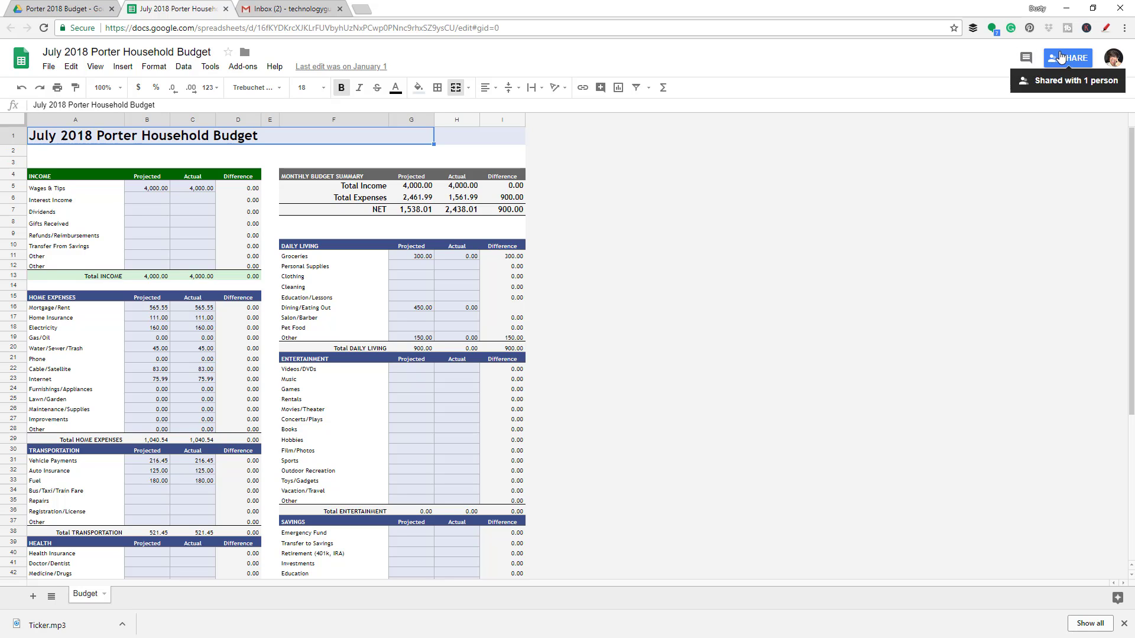
pyautogui.middleClick(183, 9)
pyautogui.middleClick(183, 9)
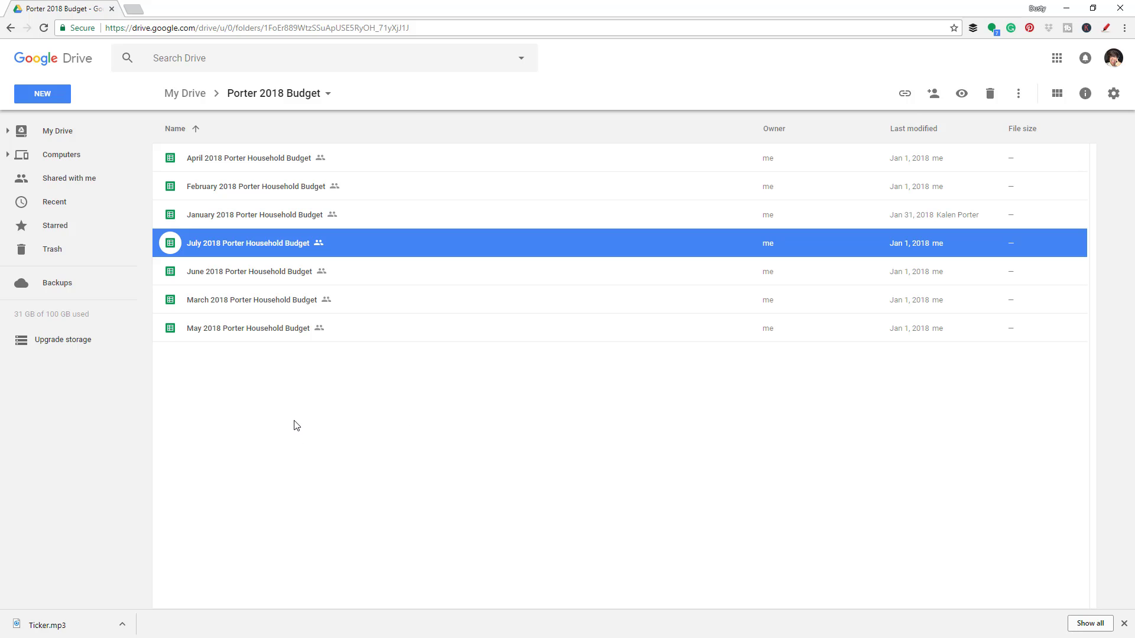
# Step: Open the Online Business Realm folder in My Drive, review its sharing settings, and view the files shared with the account
pyautogui.click(76, 133)
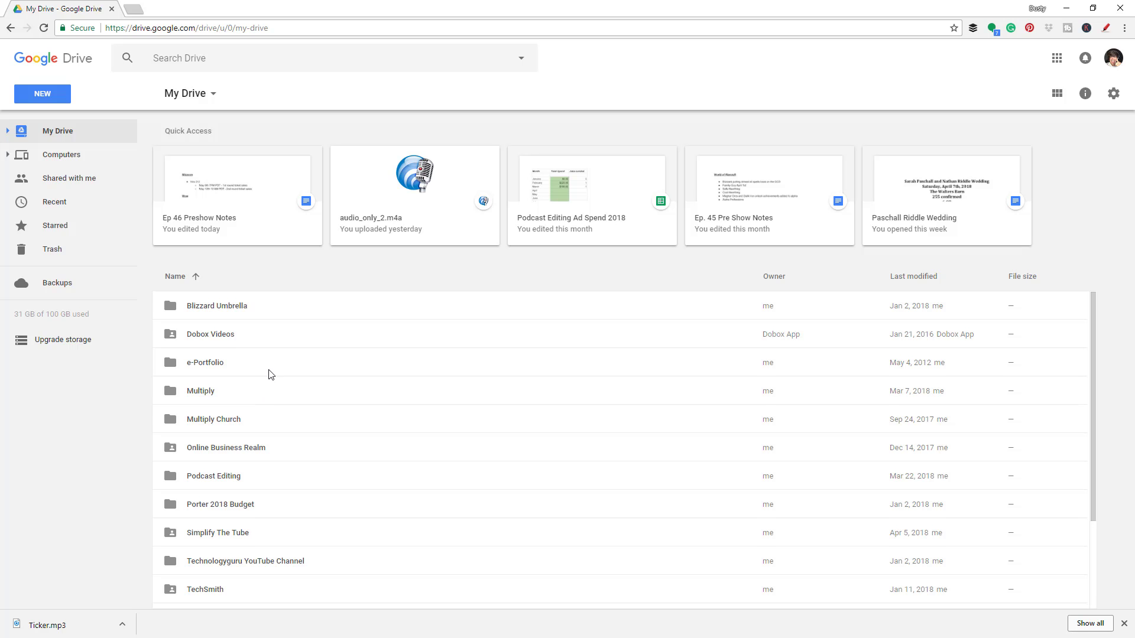
pyautogui.scroll(-2, 266, 384)
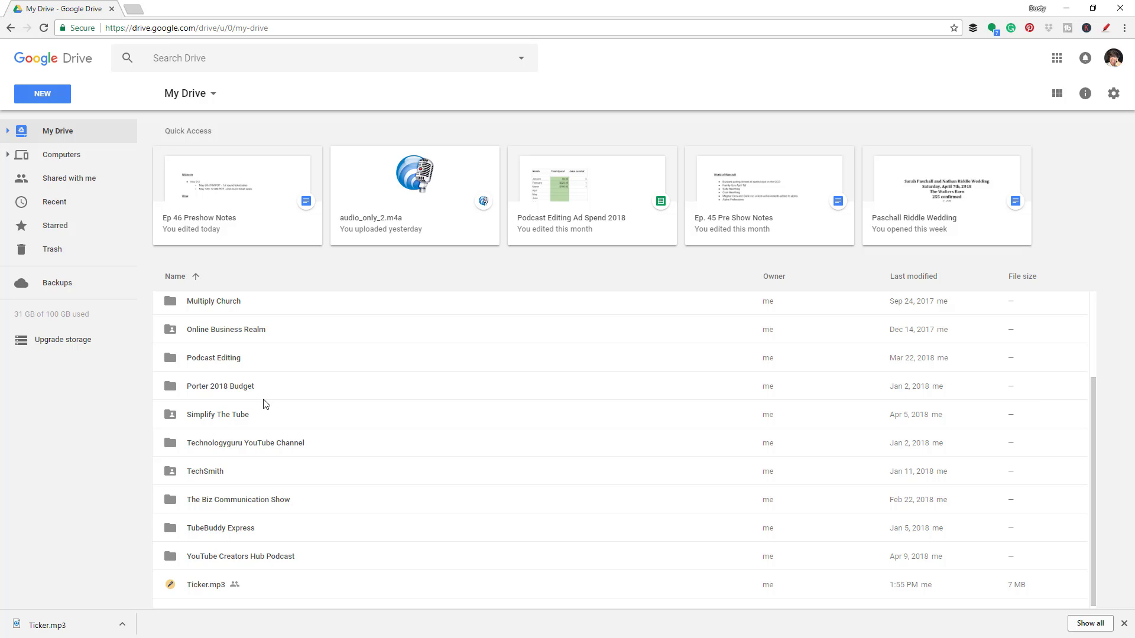
pyautogui.scroll(1, 254, 417)
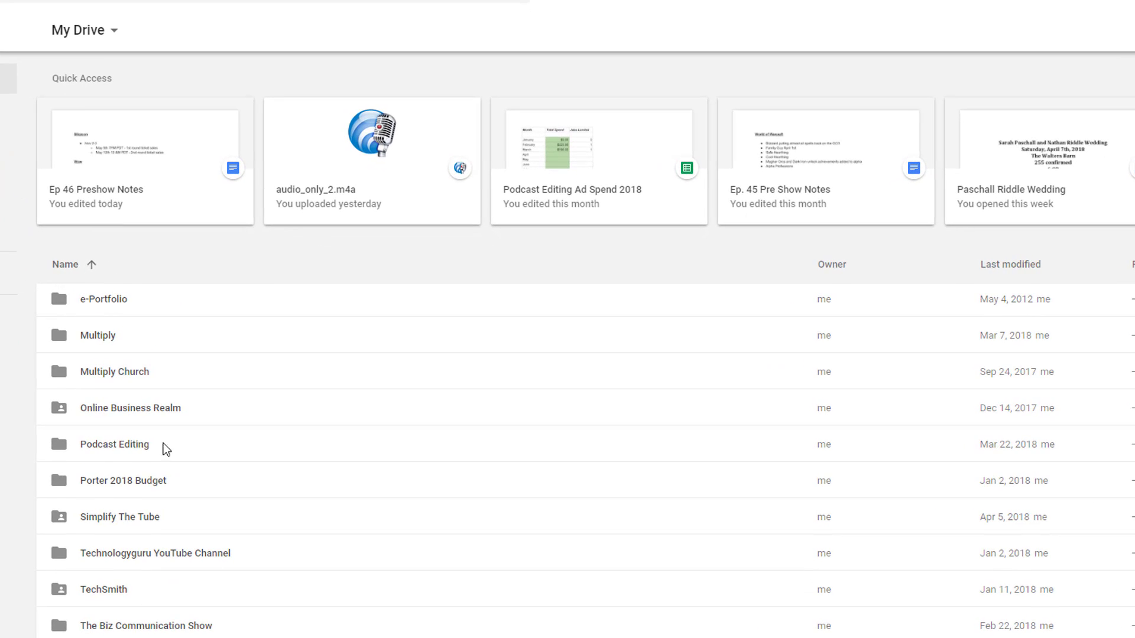
pyautogui.click(108, 410)
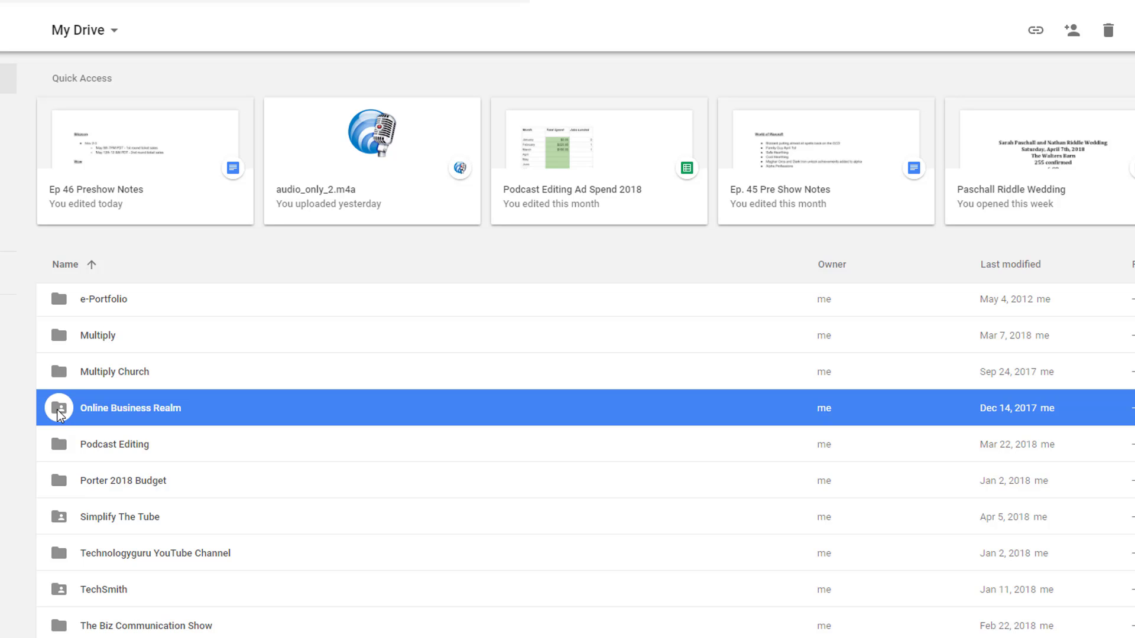
pyautogui.doubleClick(124, 427)
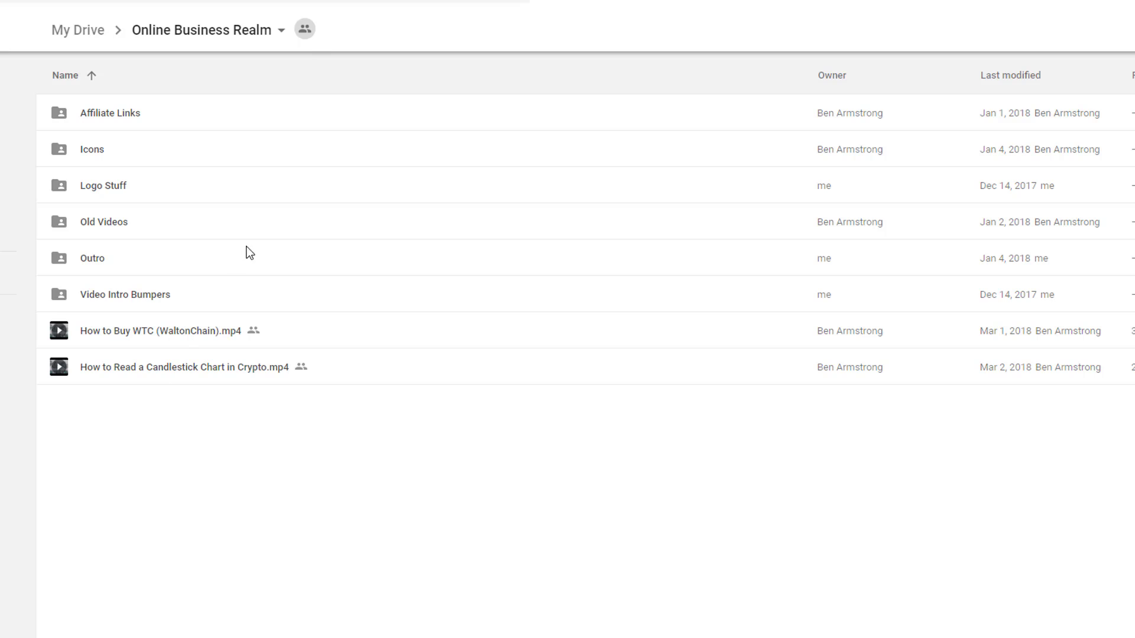
pyautogui.click(304, 30)
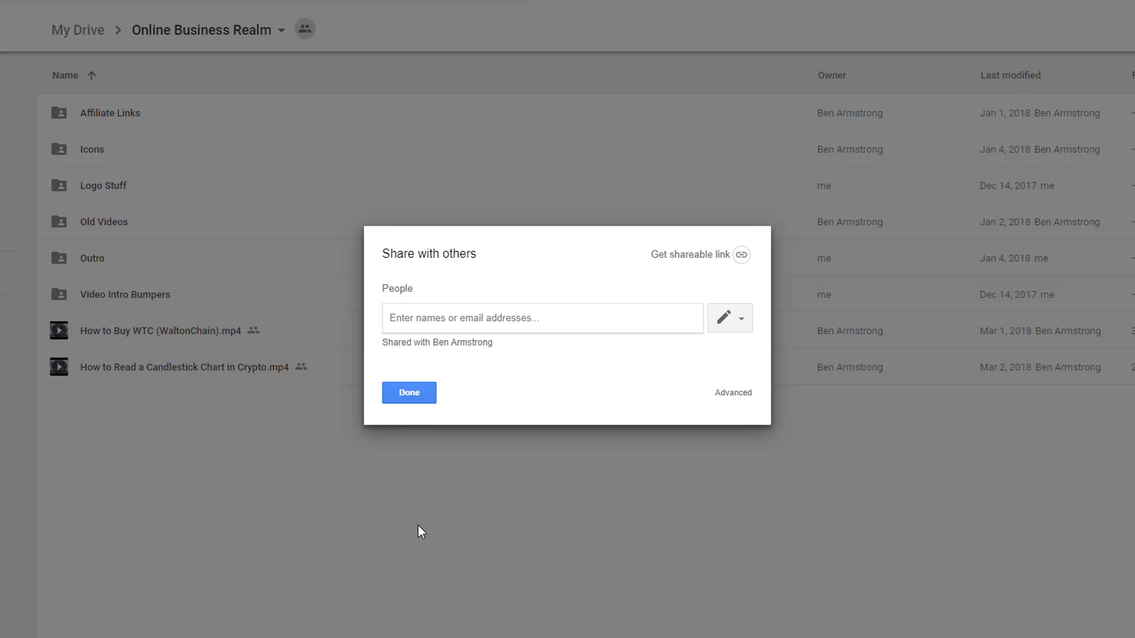
pyautogui.click(422, 390)
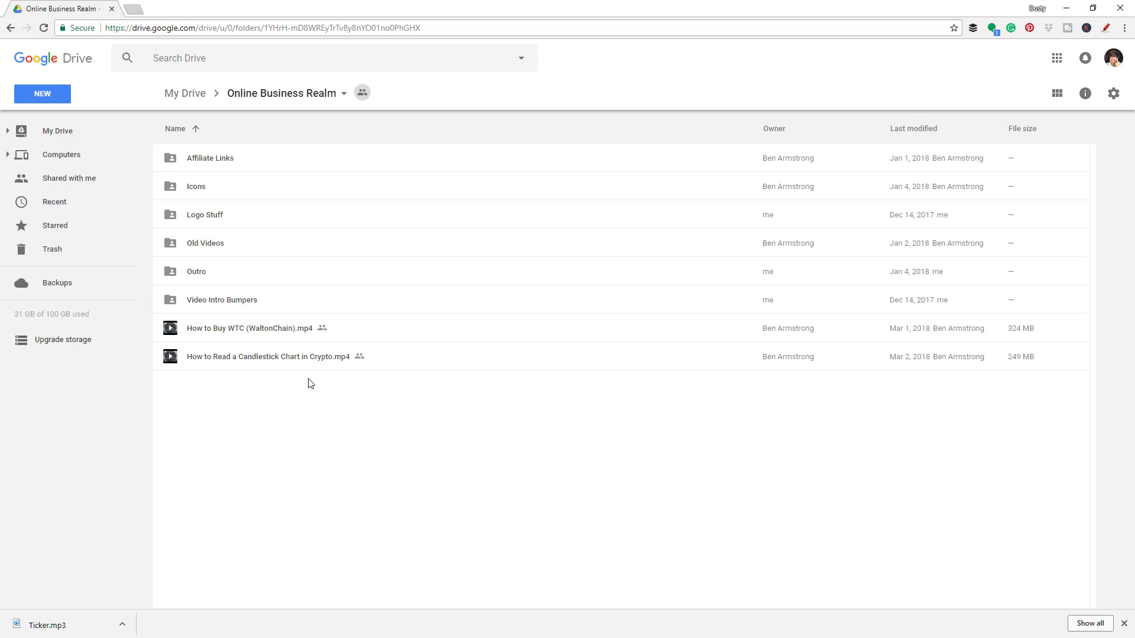
pyautogui.click(75, 185)
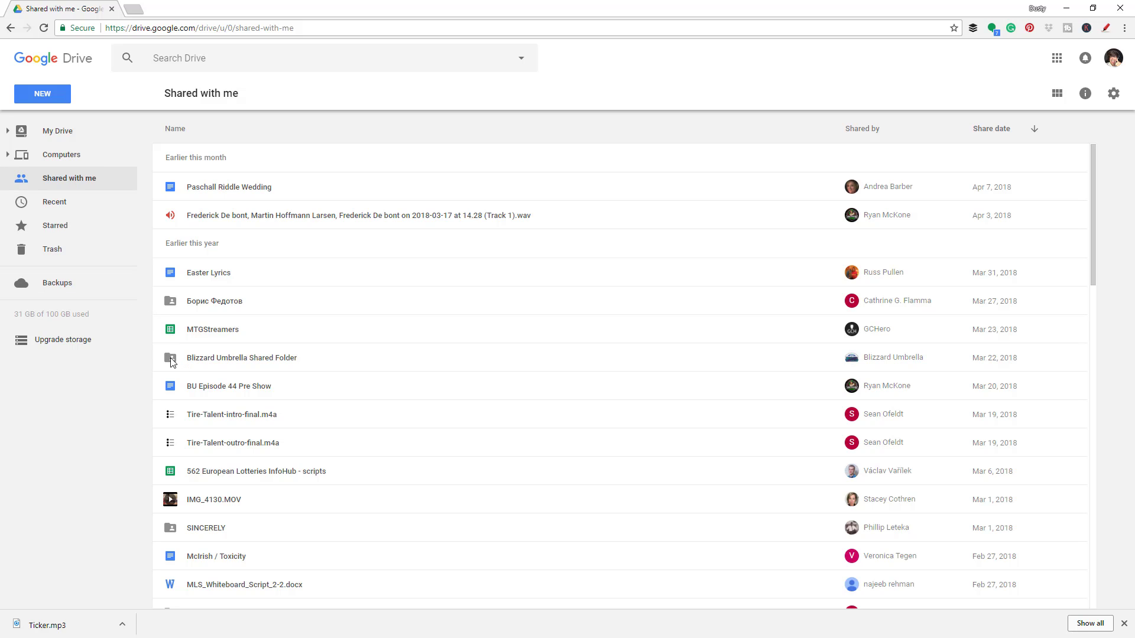
# Step: Browse the possible destination folders for moving Ticker.mp3 in My Drive, and close the folder list without moving it
pyautogui.click(72, 136)
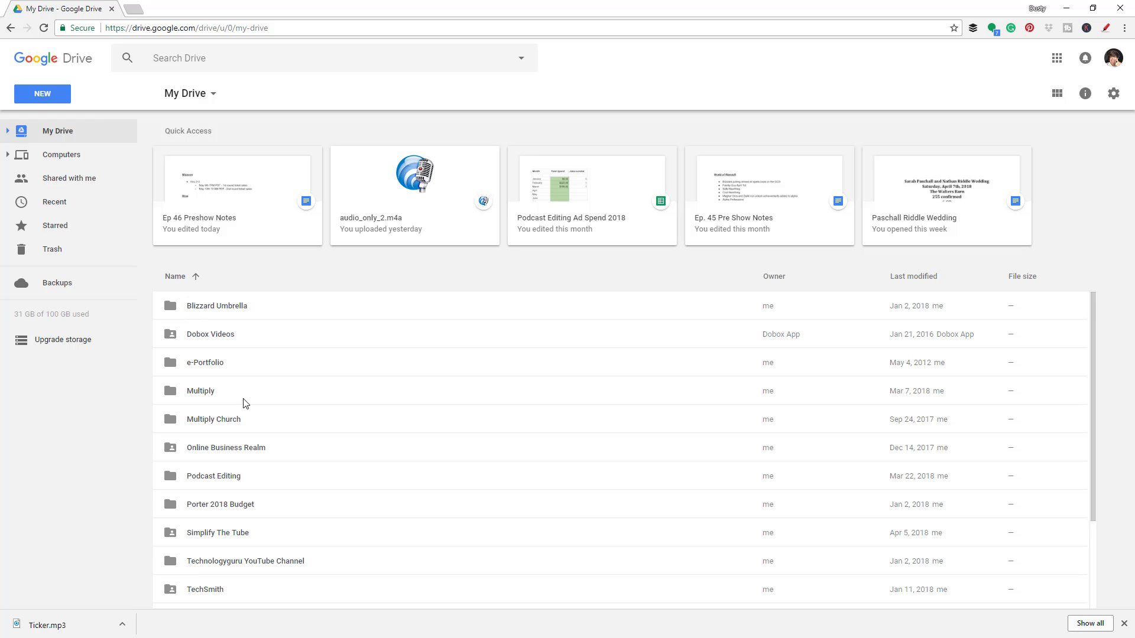
pyautogui.scroll(-2, 332, 411)
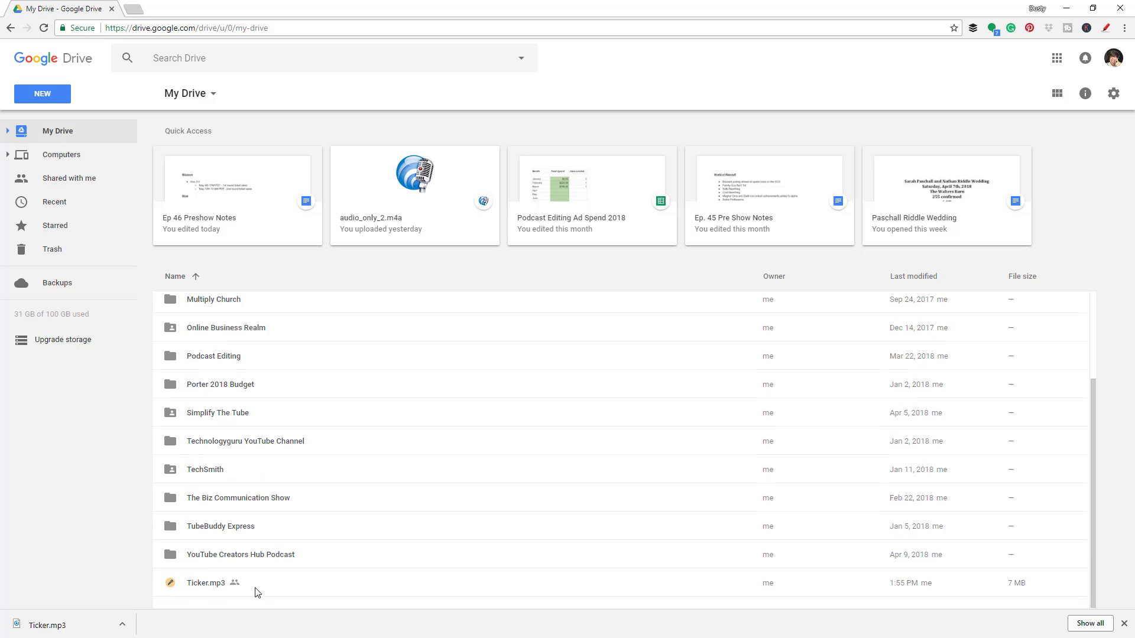
pyautogui.rightClick(256, 589)
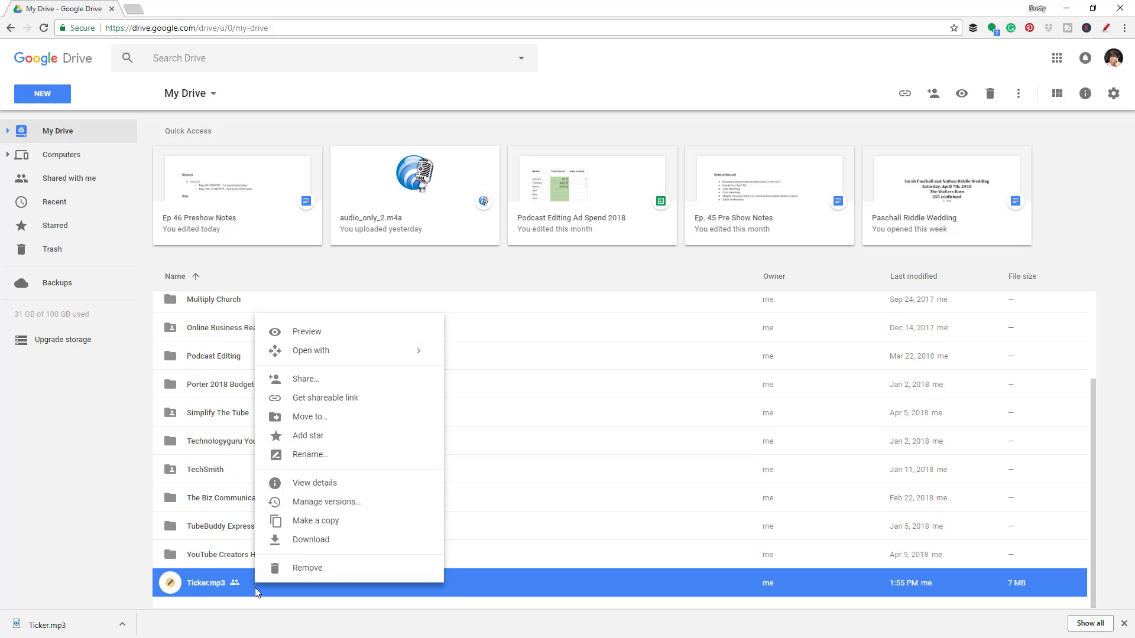
pyautogui.click(310, 418)
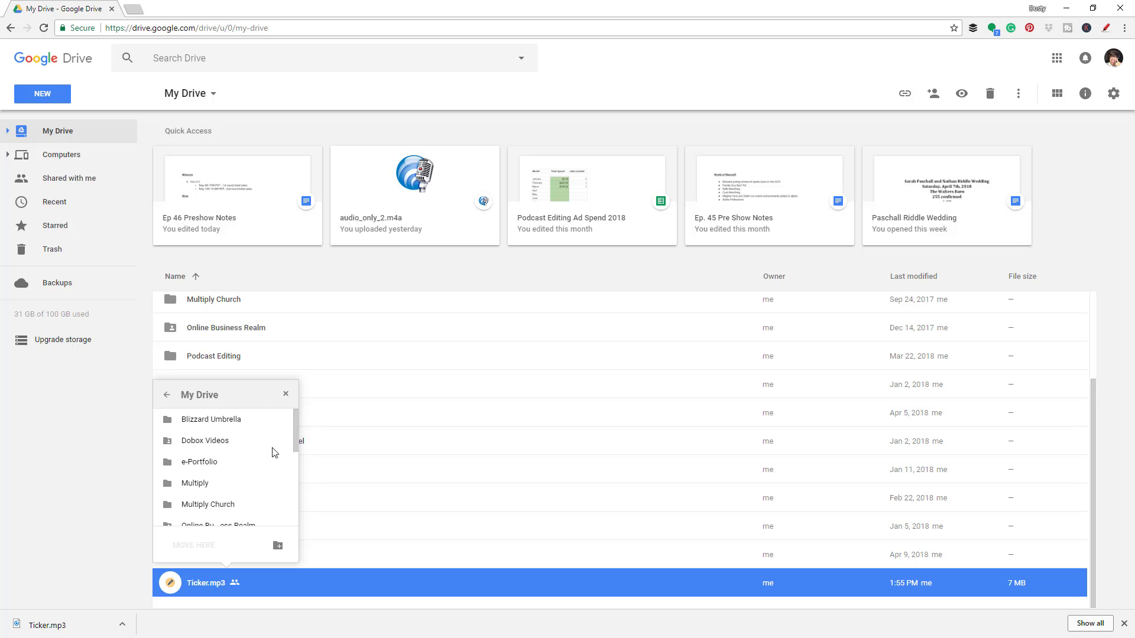
pyautogui.scroll(-5, 205, 451)
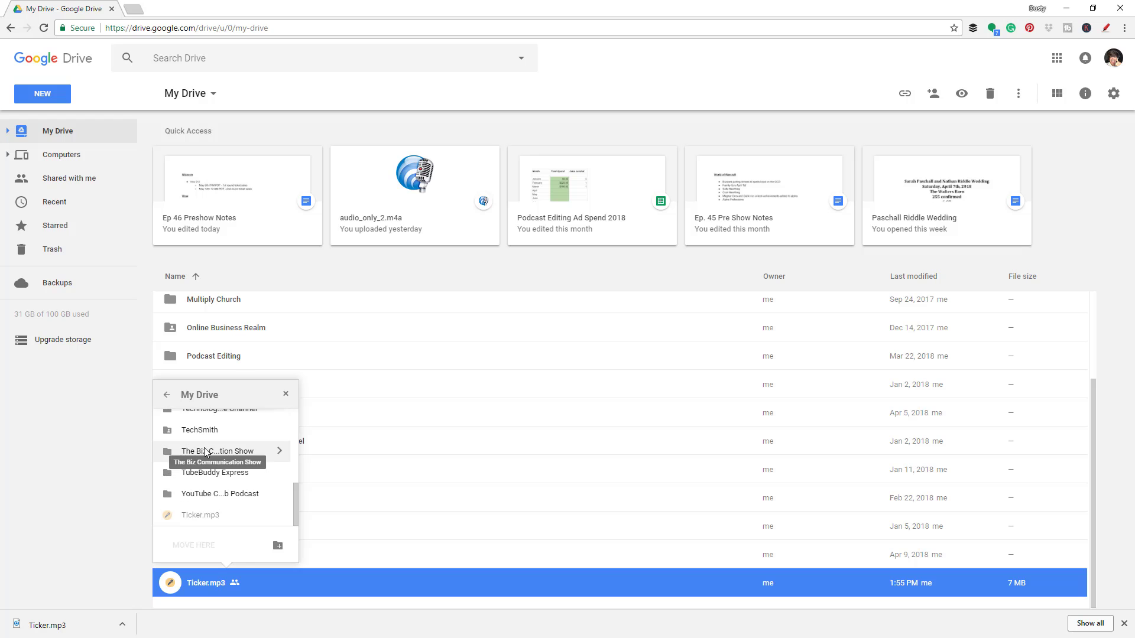
pyautogui.scroll(5, 290, 449)
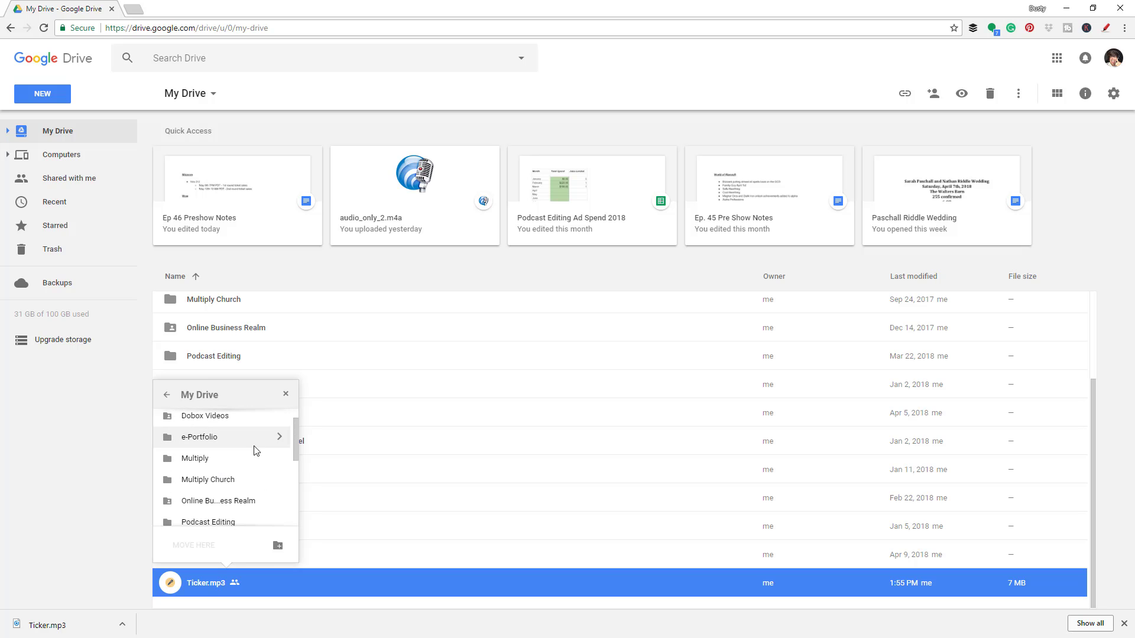
pyautogui.click(285, 395)
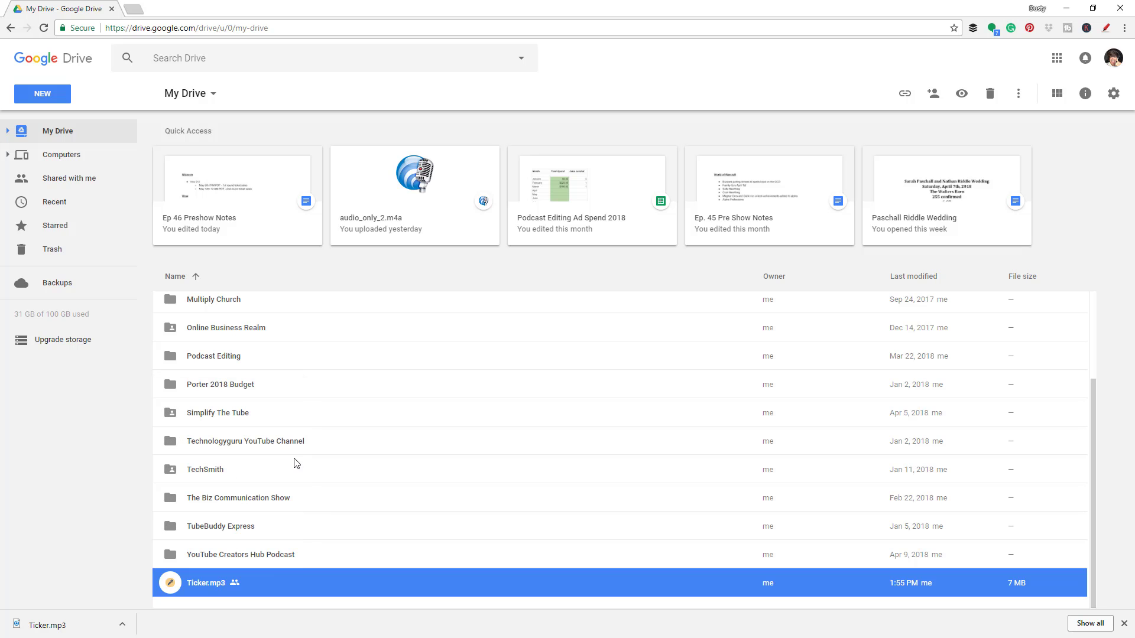
# Step: Rename Ticker.mp3 in My Drive to RenameFile.mp3 and dismiss the notification
pyautogui.rightClick(271, 581)
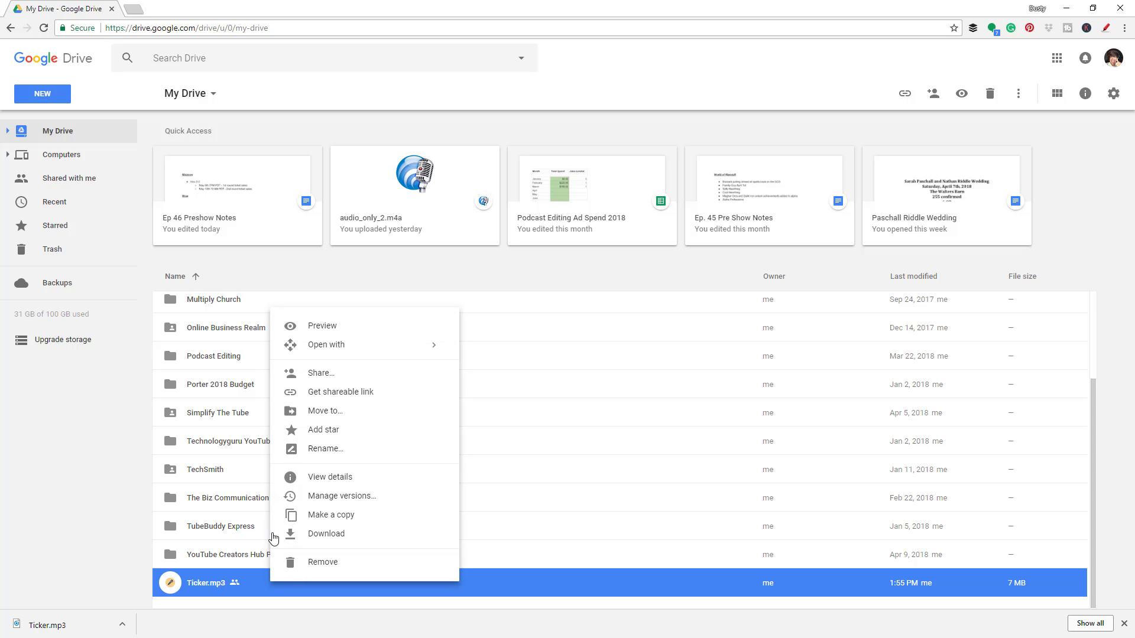
pyautogui.click(325, 450)
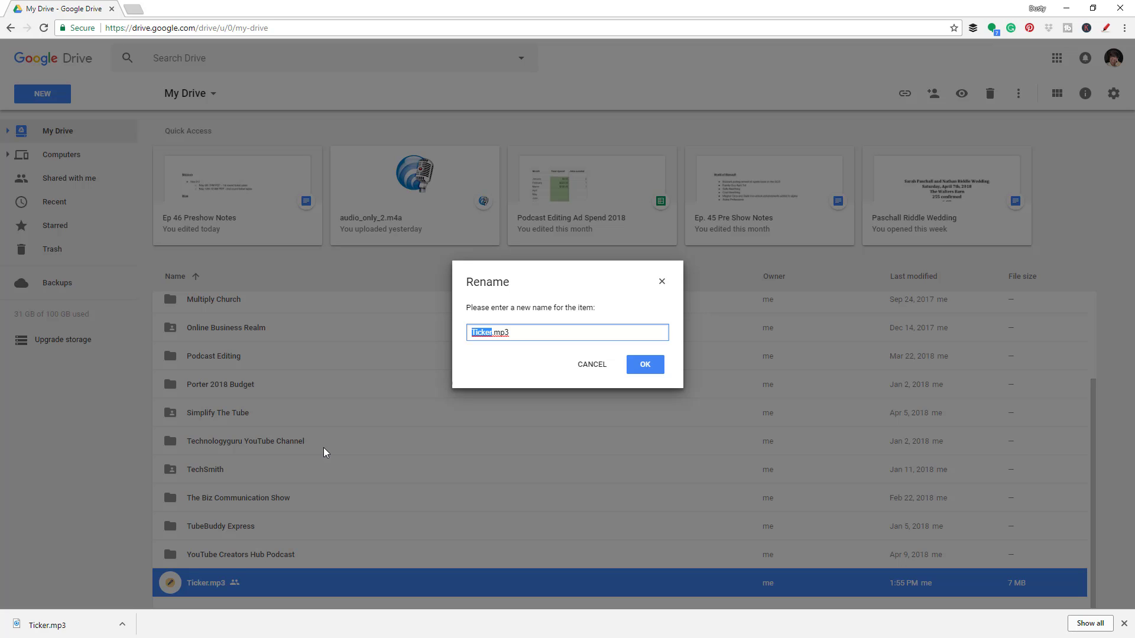
pyautogui.write('RenameFile')
pyautogui.click(643, 365)
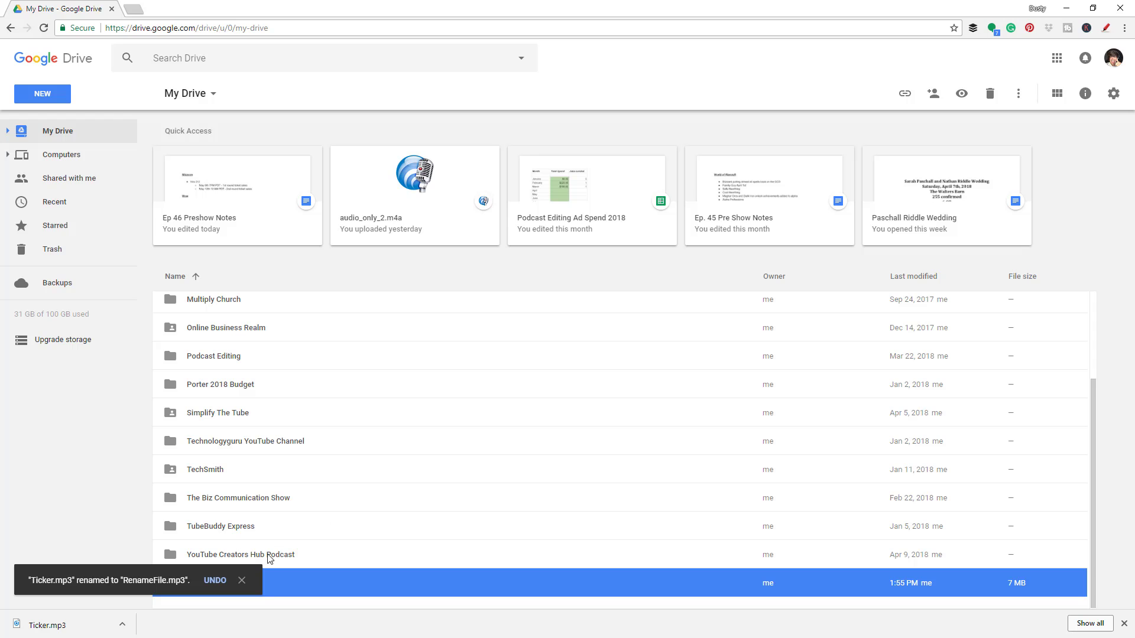
pyautogui.click(241, 583)
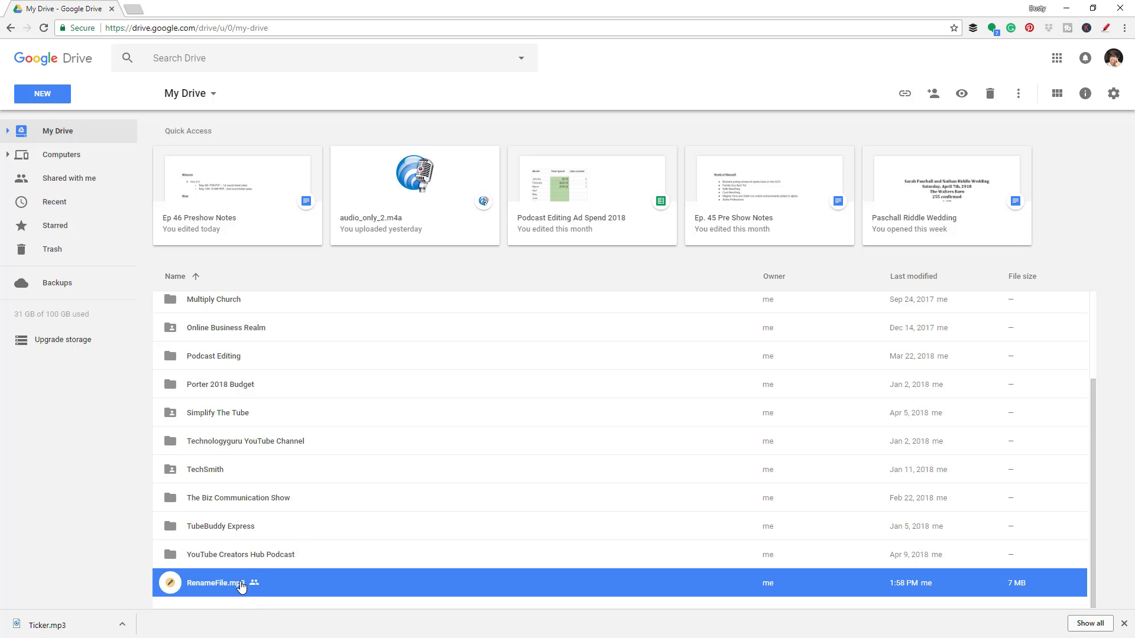
# Step: Review the activity history and file details of RenameFile.mp3, and close the information view
pyautogui.rightClick(285, 583)
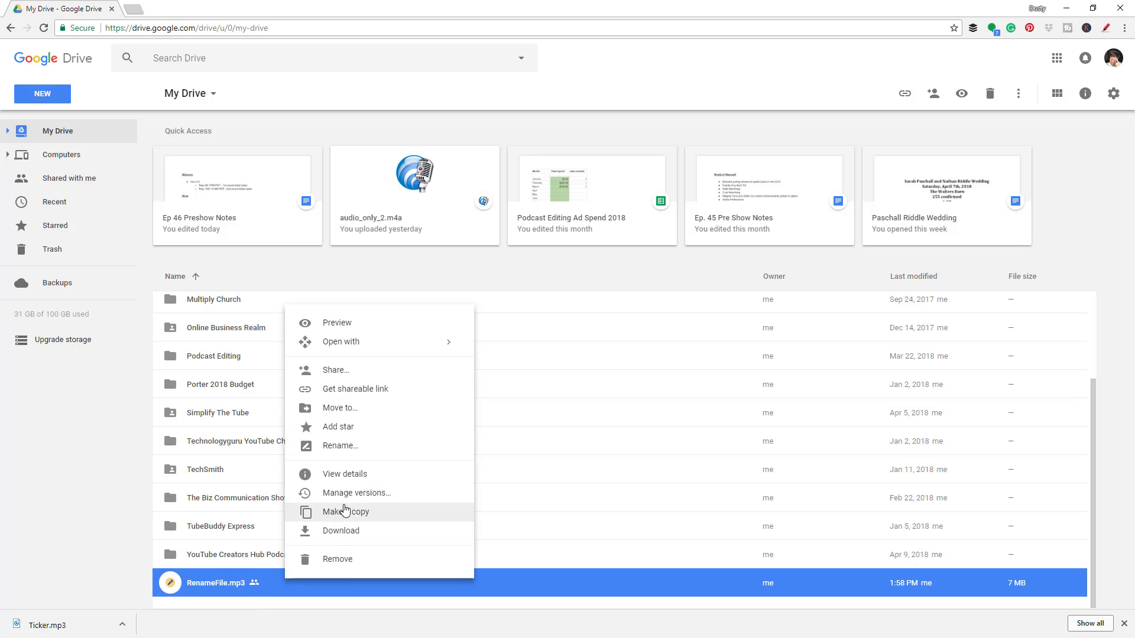
pyautogui.click(351, 480)
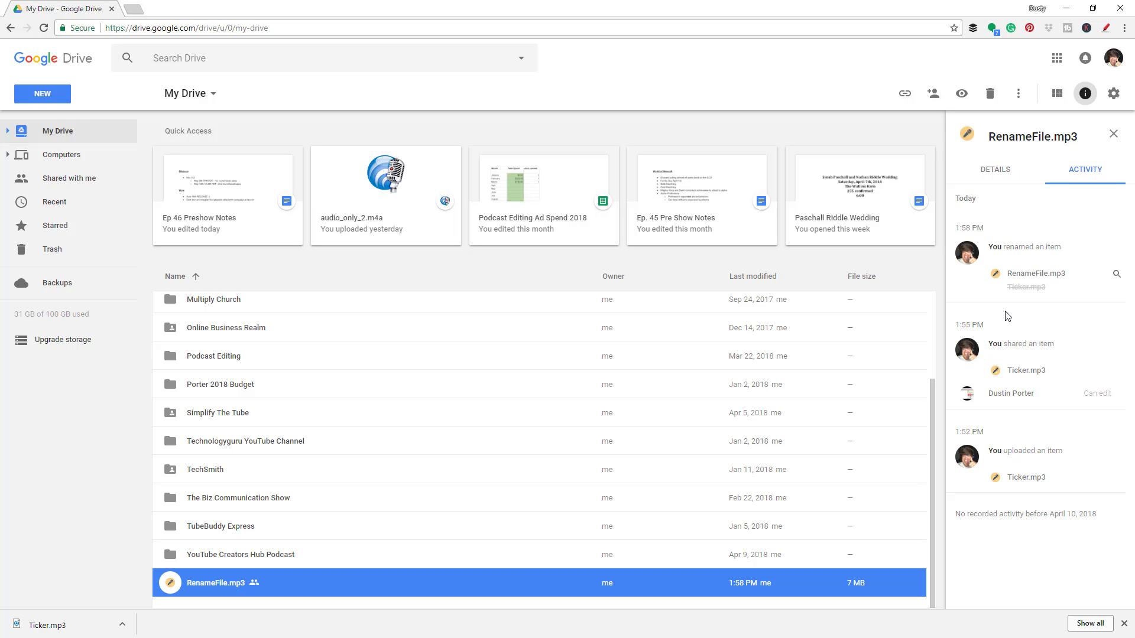
pyautogui.click(995, 171)
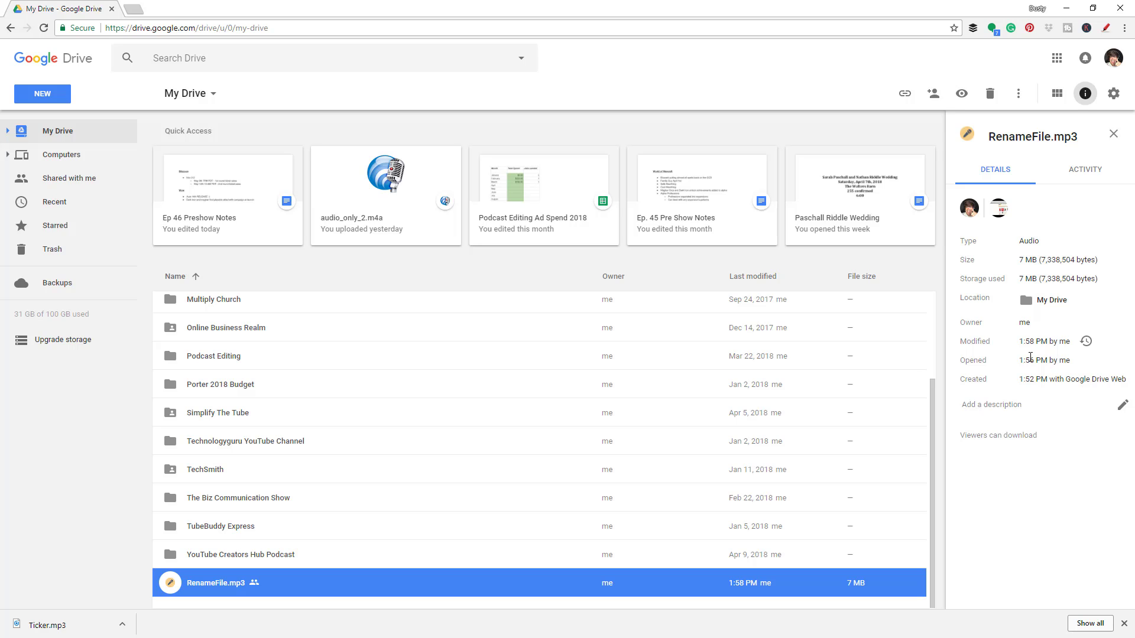
pyautogui.click(1113, 134)
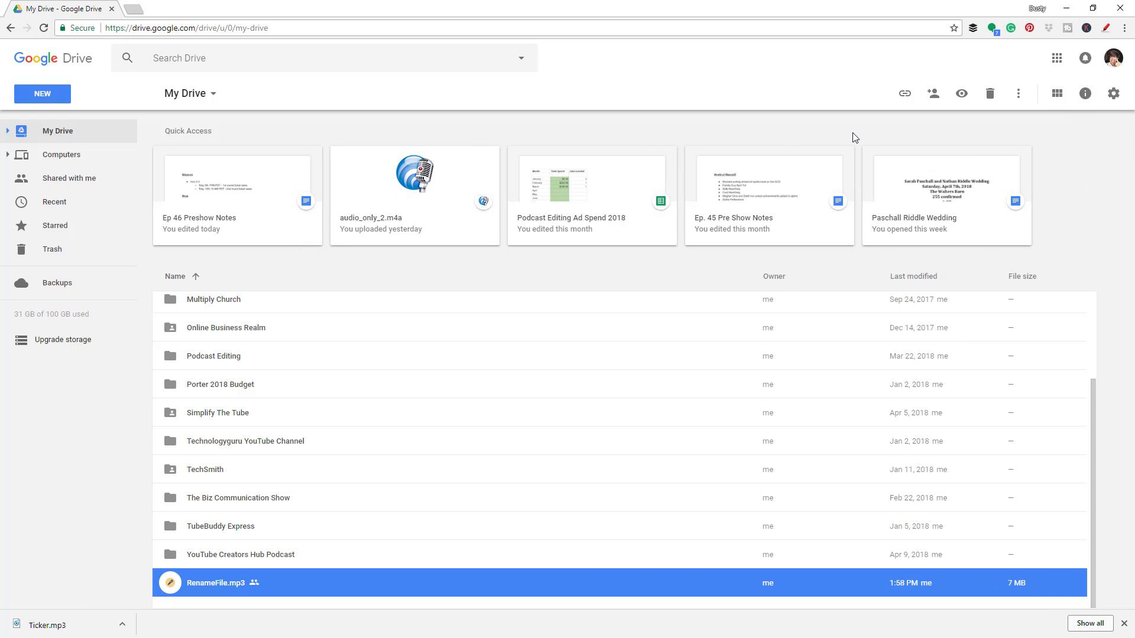
# Step: Review the version management of RenameFile.mp3 and its remaining file actions, leaving the file as it is
pyautogui.rightClick(285, 583)
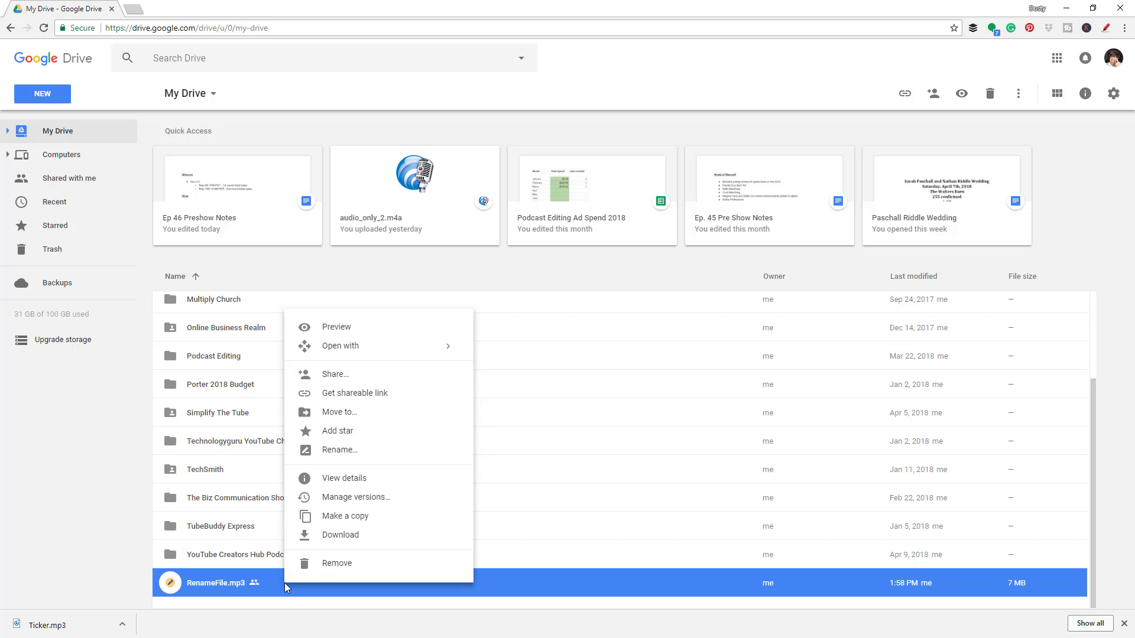
pyautogui.click(347, 497)
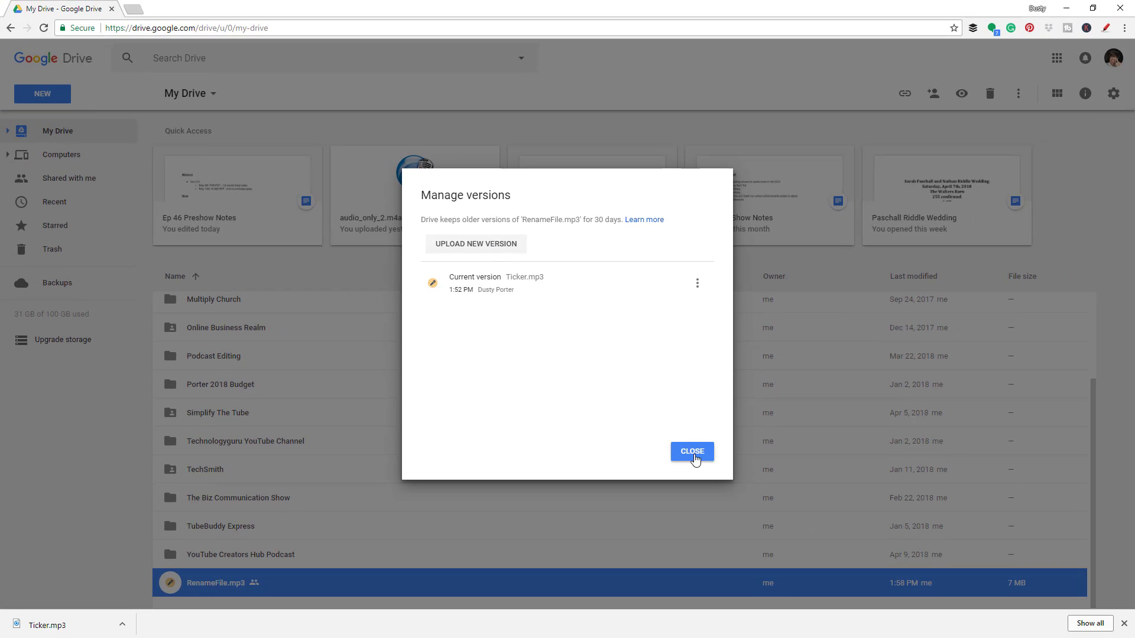
pyautogui.click(681, 449)
pyautogui.rightClick(294, 582)
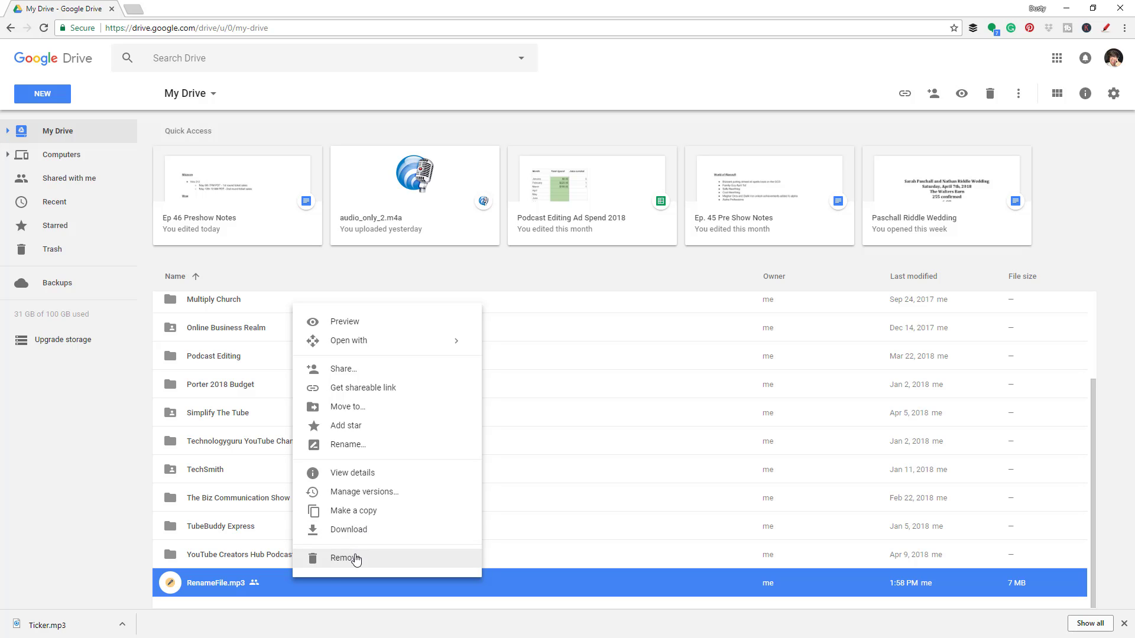
pyautogui.click(107, 497)
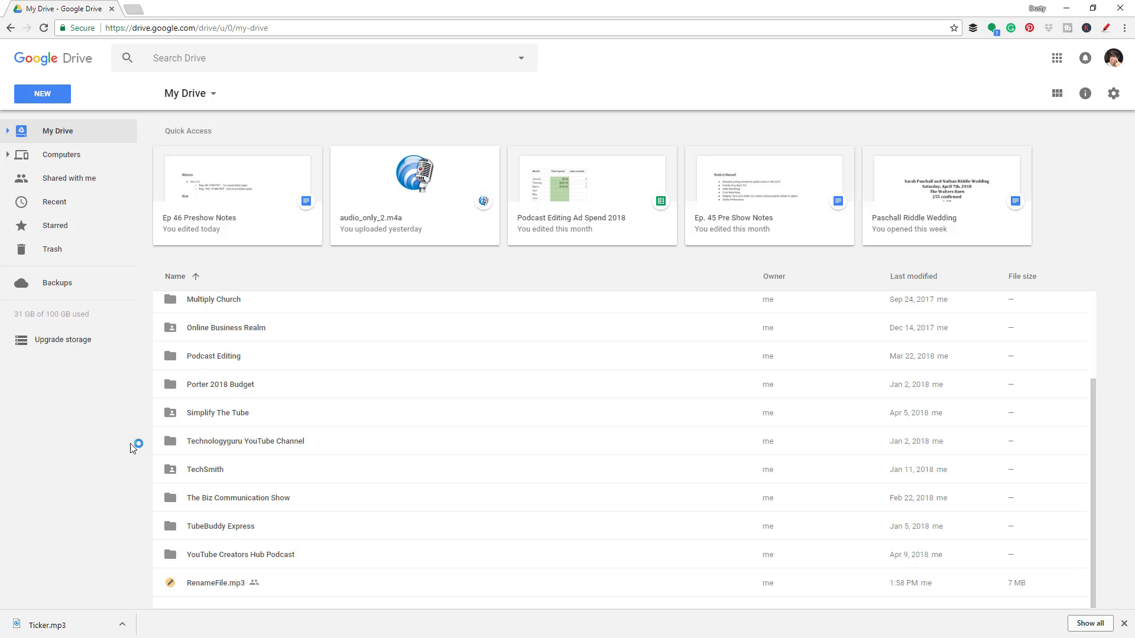
# Step: Look at the creation options and the new folder dialog in My Drive, and cancel without creating a folder
pyautogui.rightClick(300, 279)
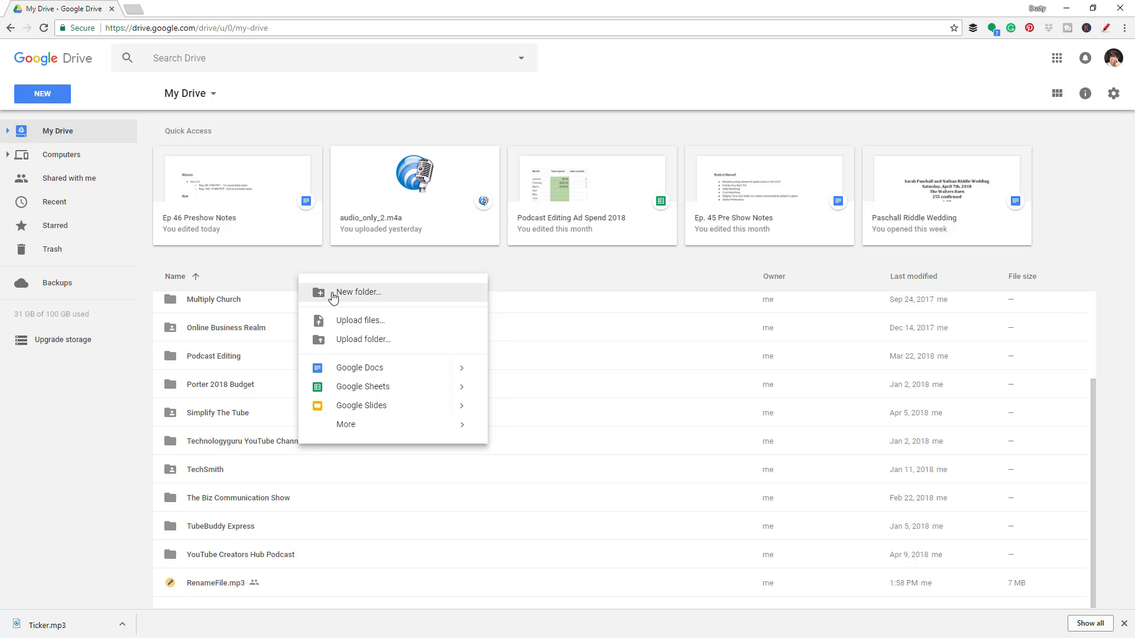
pyautogui.click(285, 285)
pyautogui.click(50, 94)
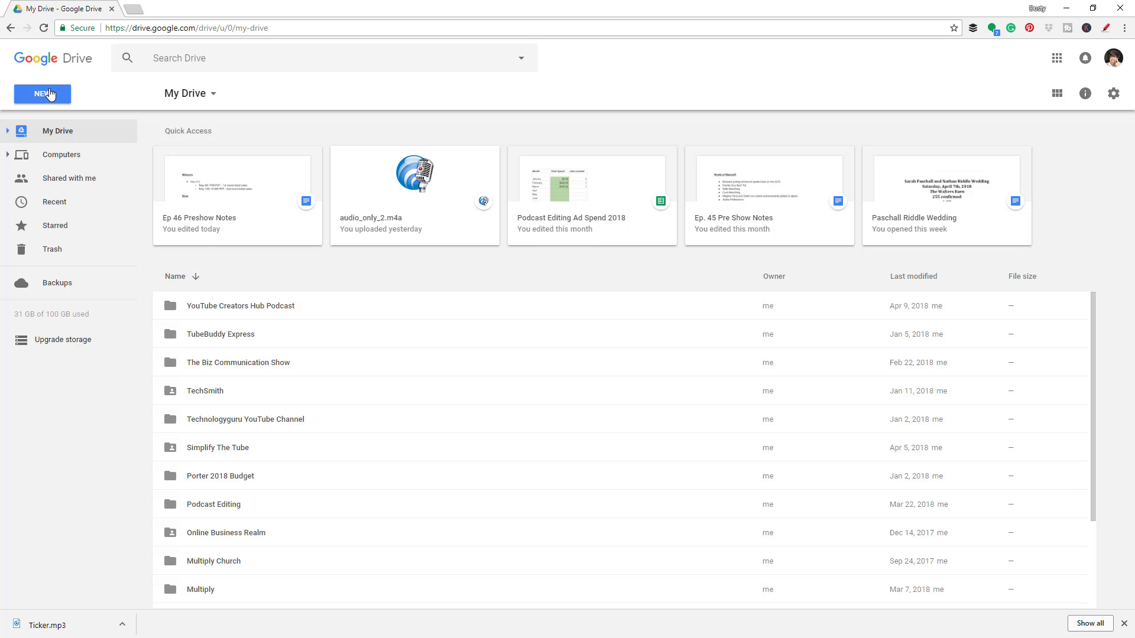
pyautogui.click(58, 124)
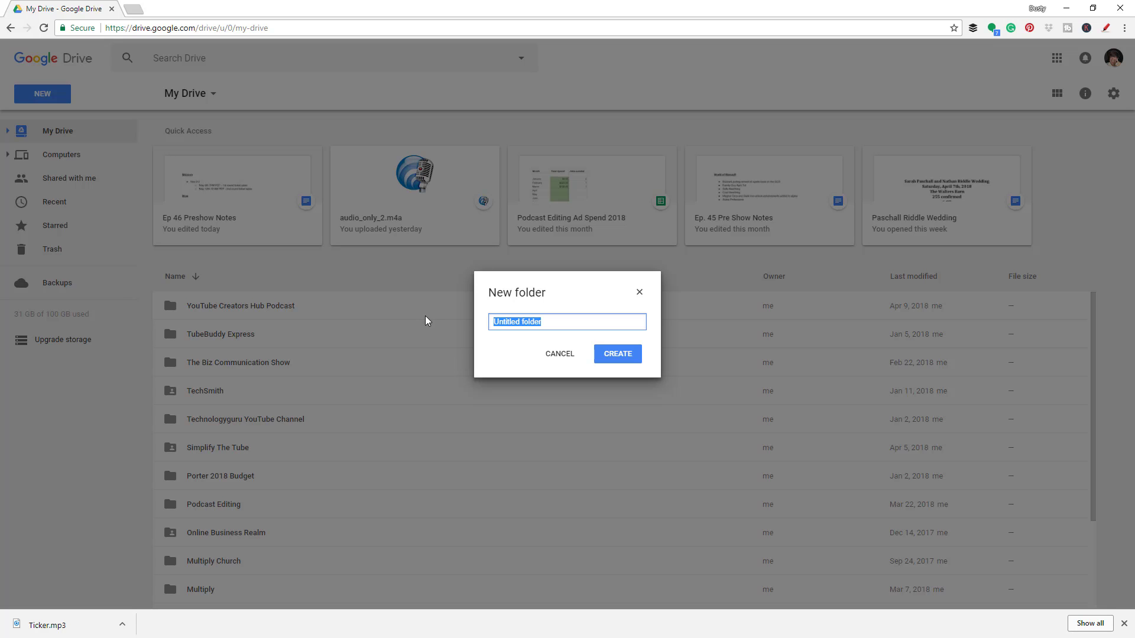
pyautogui.click(558, 355)
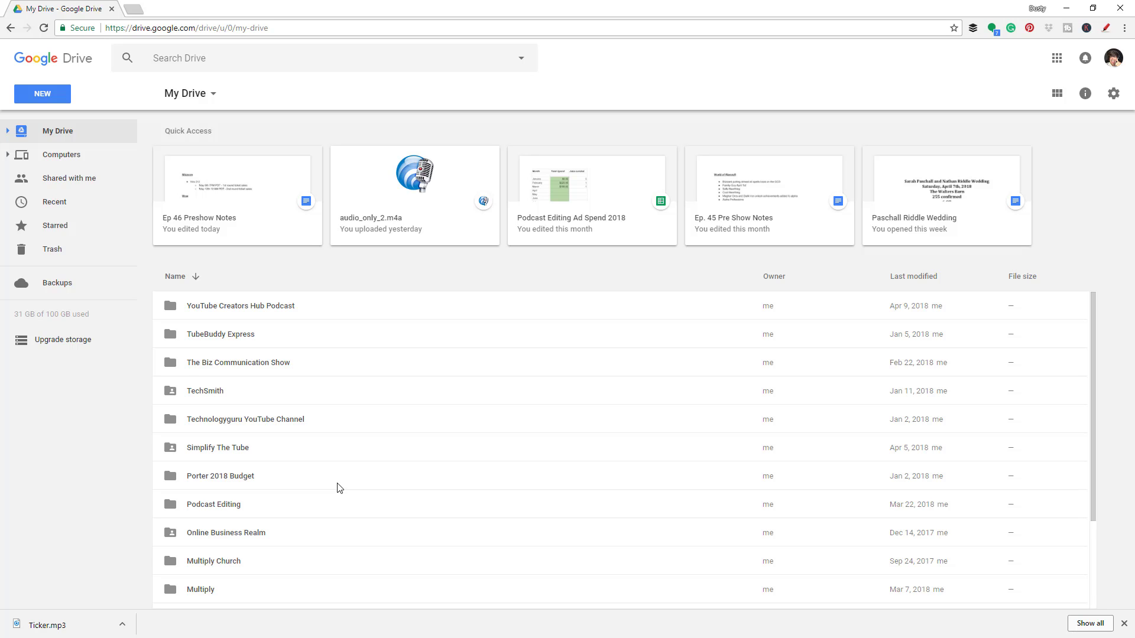
# Step: Create a new Google Docs document containing the text "Create Document" and name it "Title"
pyautogui.click(42, 97)
pyautogui.click(70, 195)
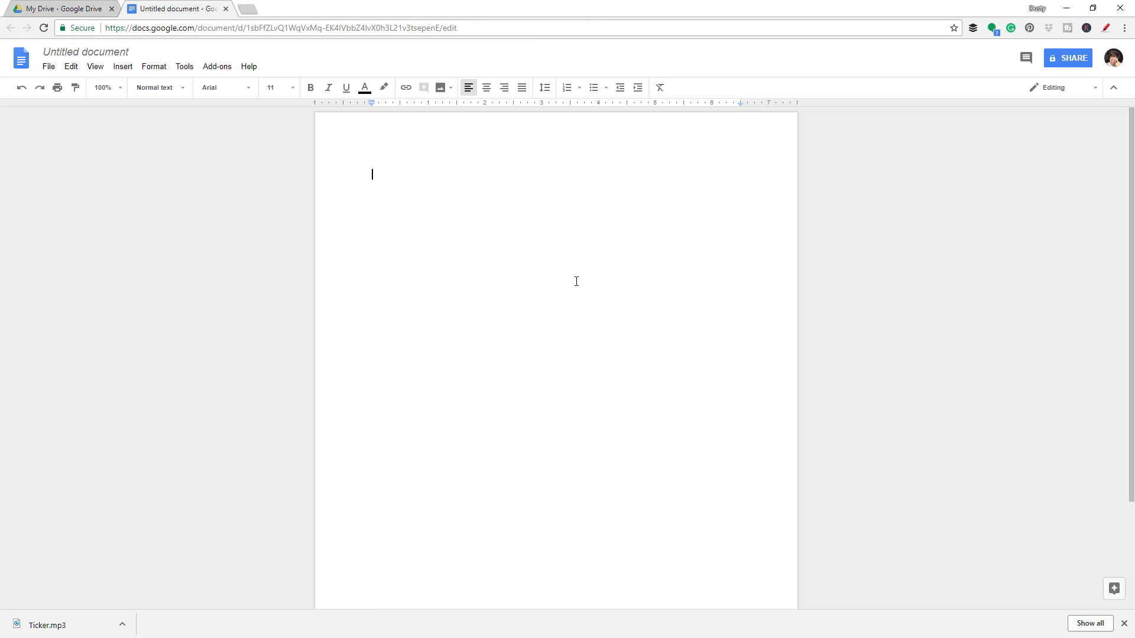
pyautogui.write('Create Document')
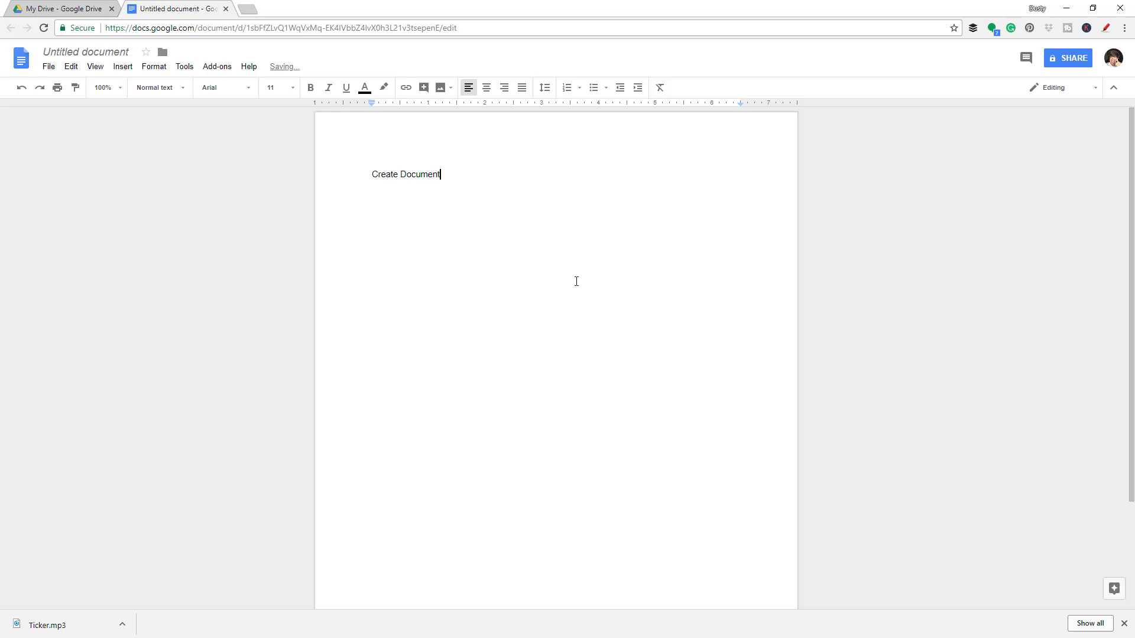
pyautogui.click(65, 50)
pyautogui.write('Title')
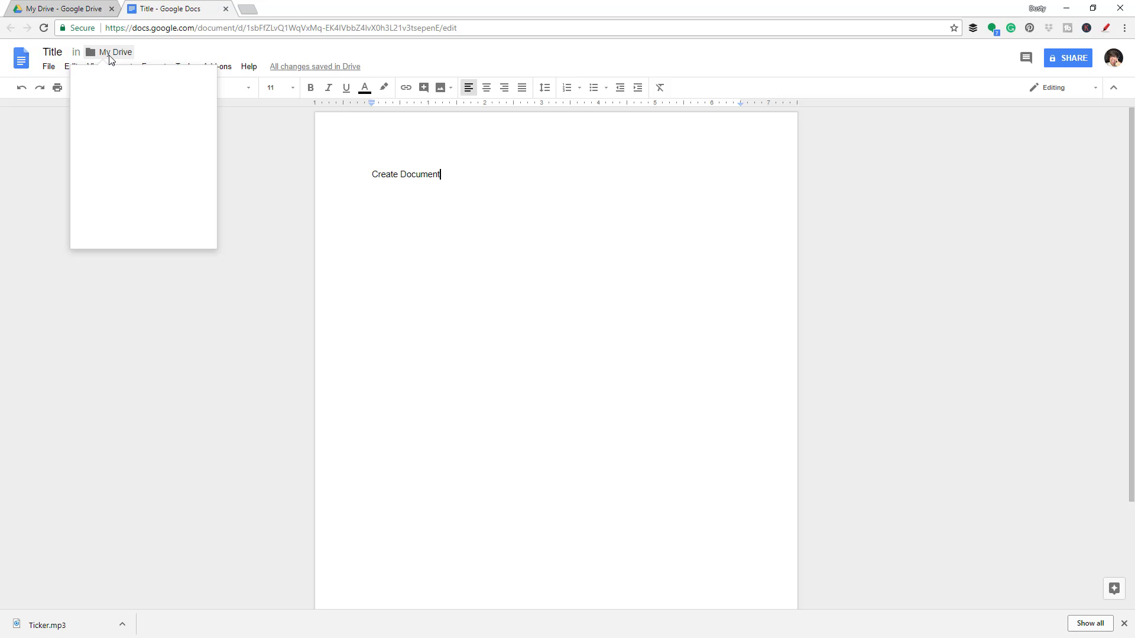
# Step: Move the document Title from My Drive into the e-Portfolio folder
pyautogui.click(110, 55)
pyautogui.scroll(-5, 123, 138)
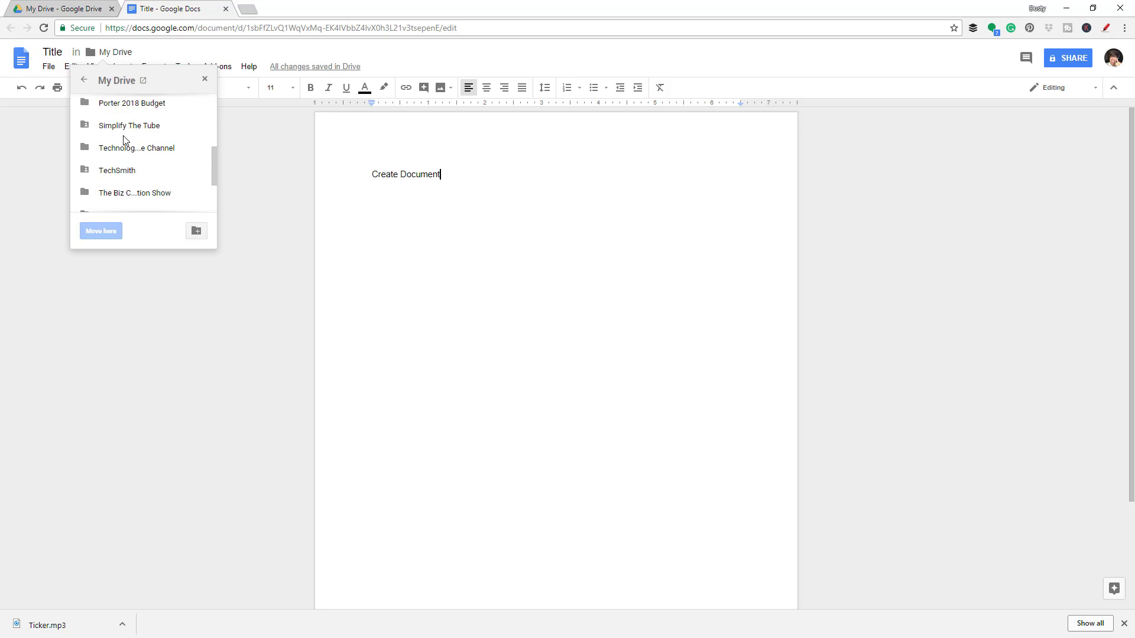
pyautogui.scroll(2, 124, 147)
pyautogui.scroll(3, 125, 147)
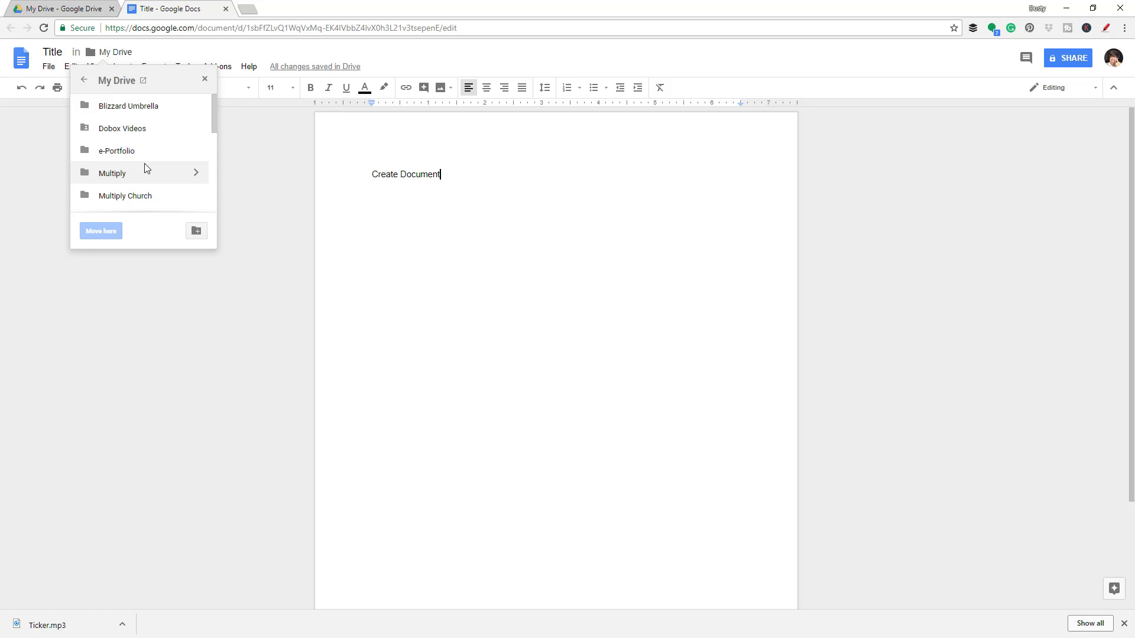
pyautogui.click(124, 160)
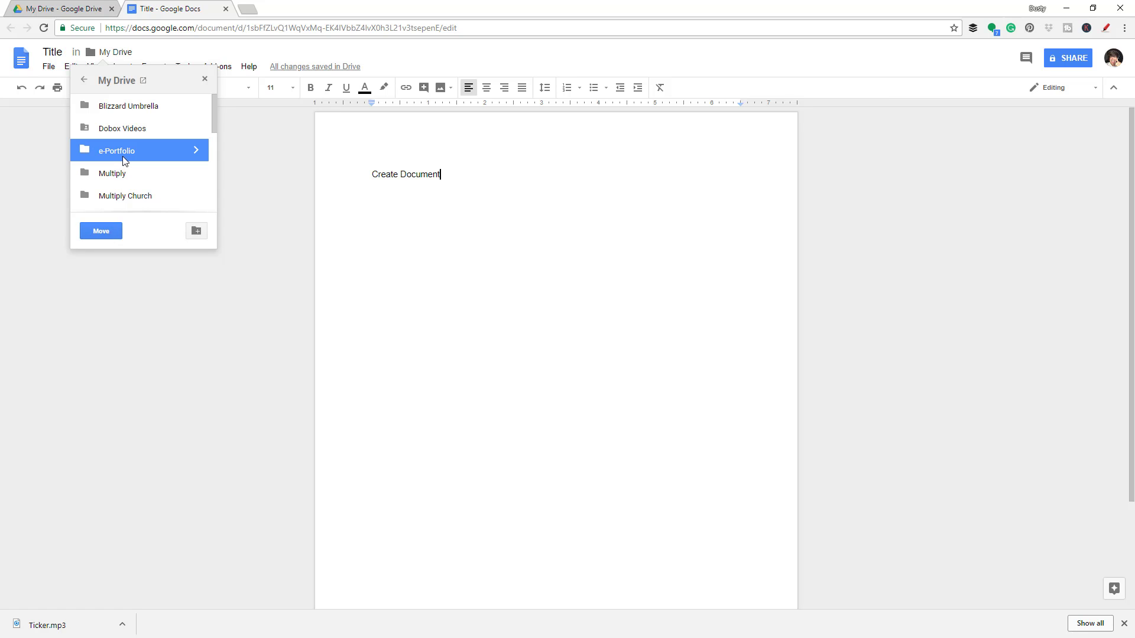
pyautogui.click(100, 231)
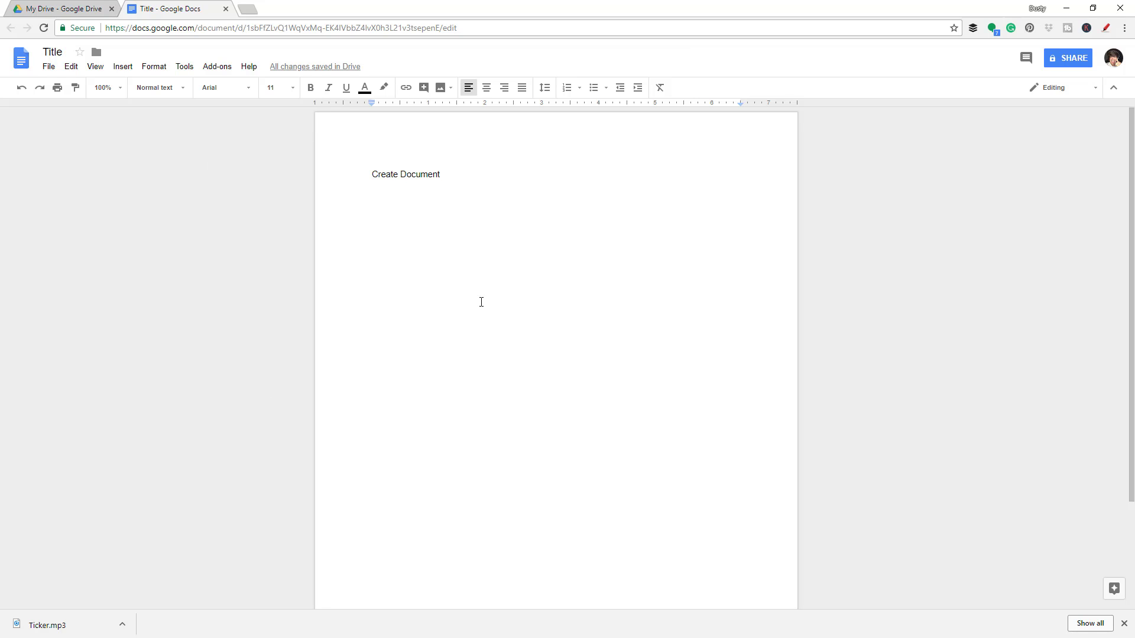
# Step: View the sharing options of the document Title without adding anyone, and close the document to return to My Drive
pyautogui.click(1067, 58)
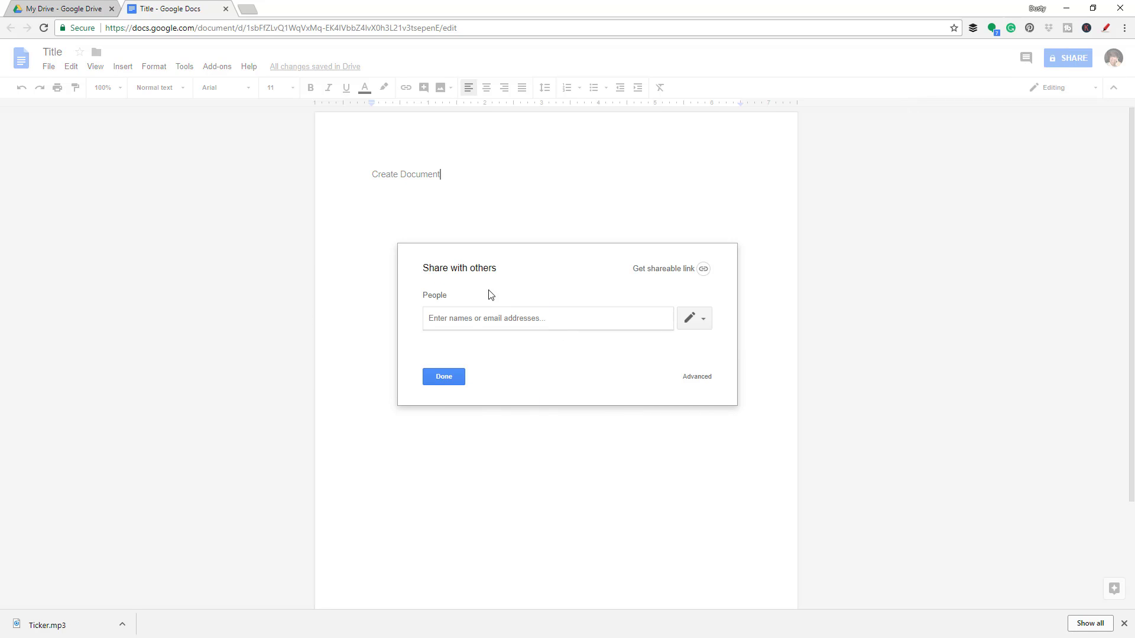
pyautogui.click(463, 376)
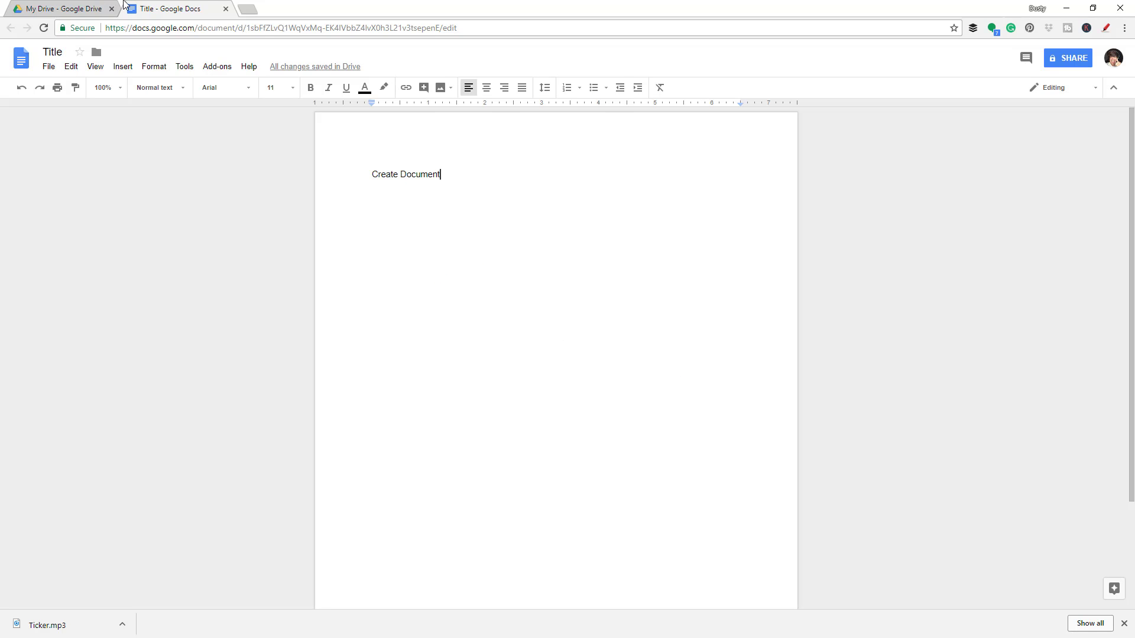
pyautogui.click(226, 8)
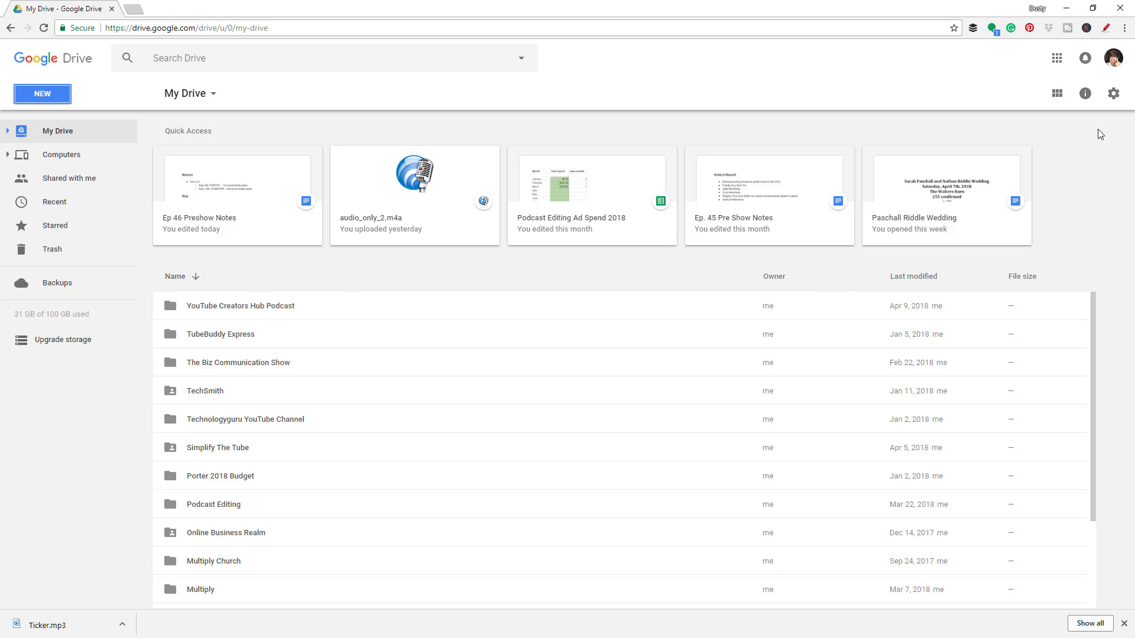
# Step: Review the Drive settings for General, Notifications and Manage Apps, and close them without changing anything
pyautogui.click(1114, 96)
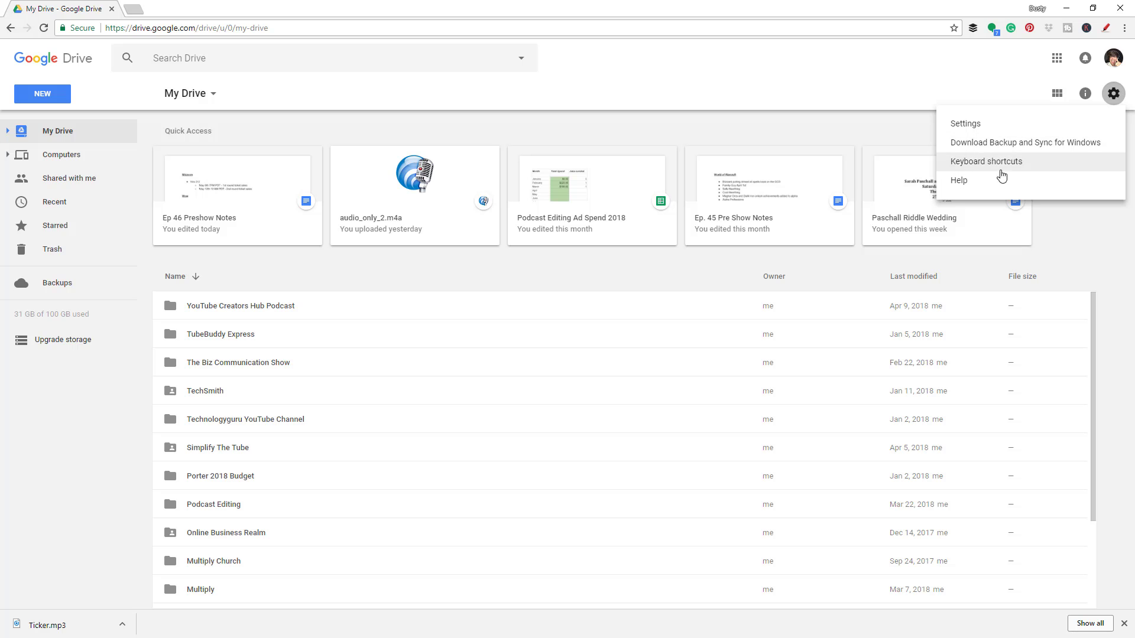
pyautogui.click(975, 124)
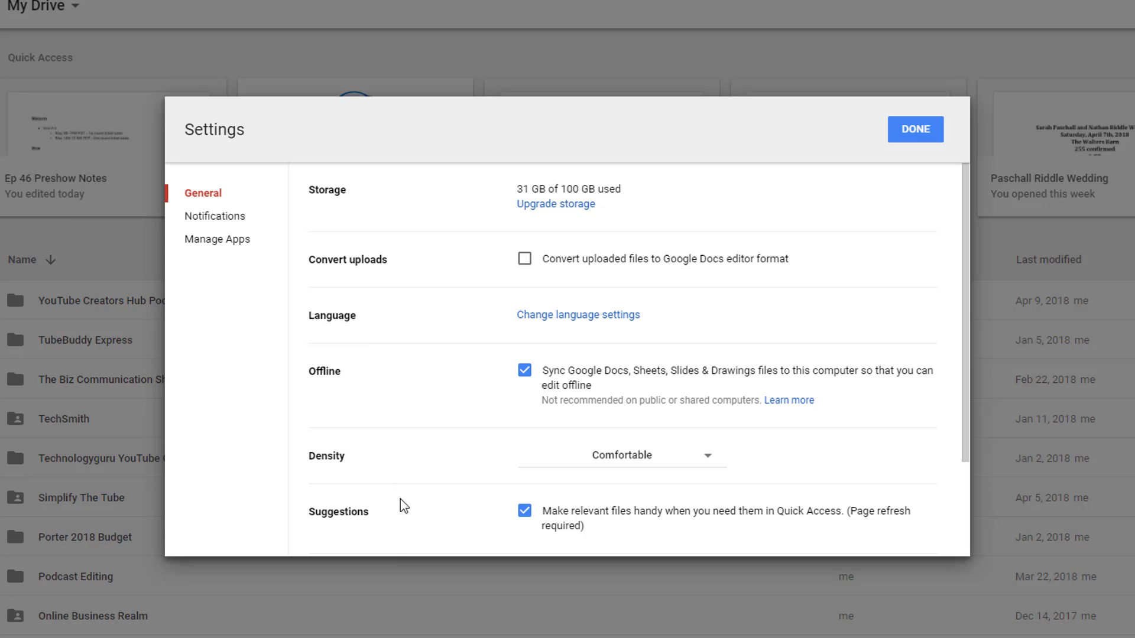
pyautogui.scroll(-2, 481, 263)
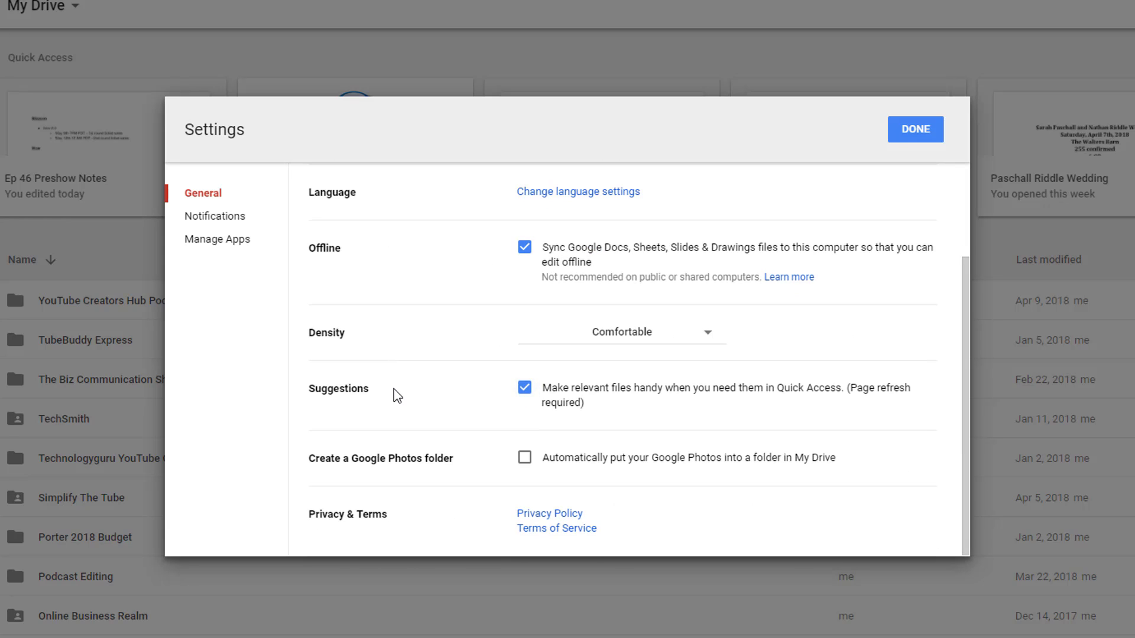
pyautogui.scroll(1, 367, 381)
pyautogui.scroll(1, 362, 381)
pyautogui.click(228, 216)
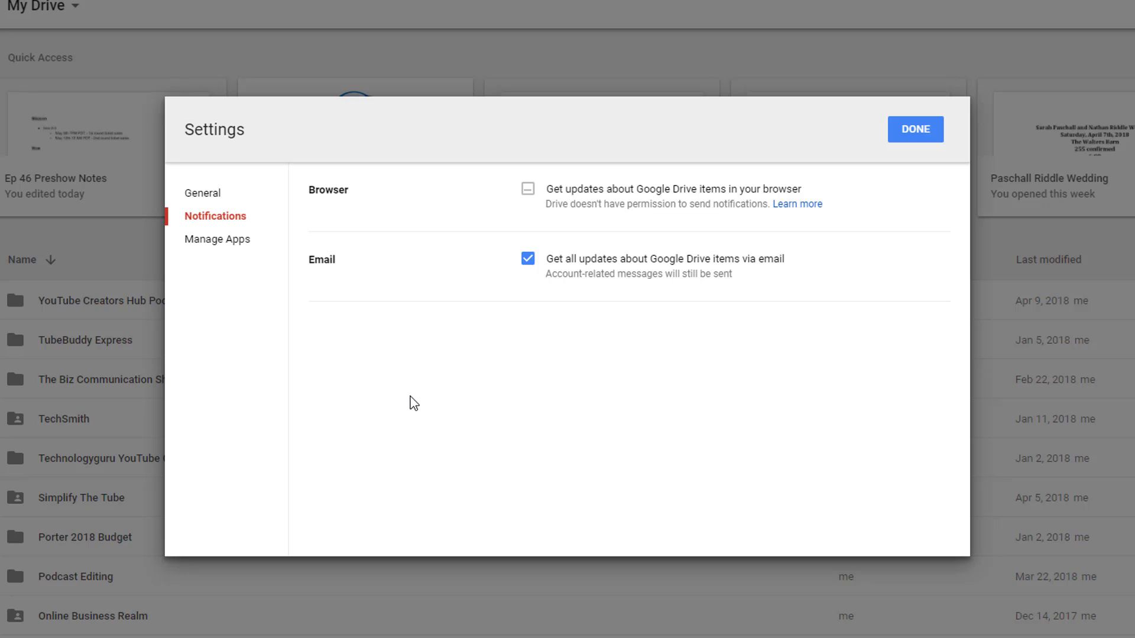
pyautogui.click(219, 241)
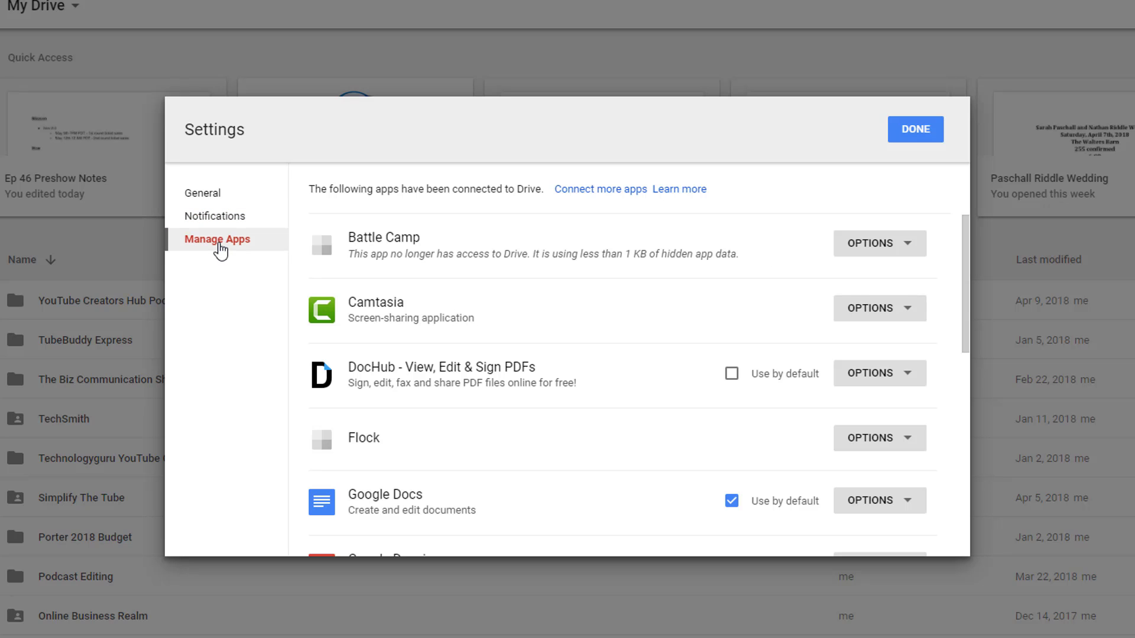
pyautogui.scroll(-8, 585, 384)
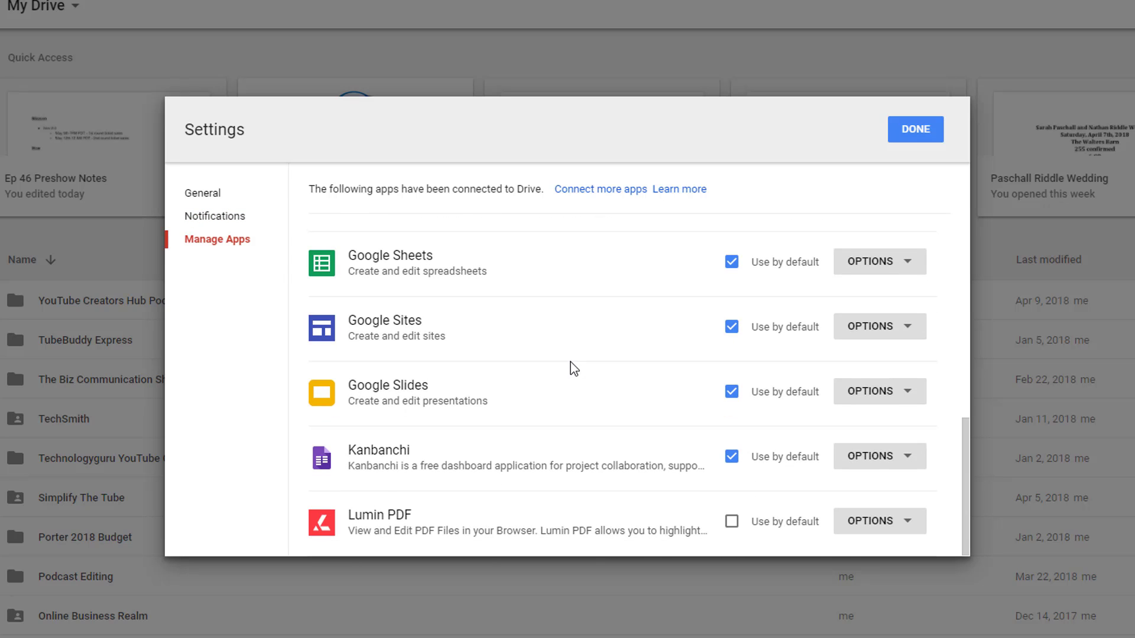
pyautogui.scroll(8, 569, 361)
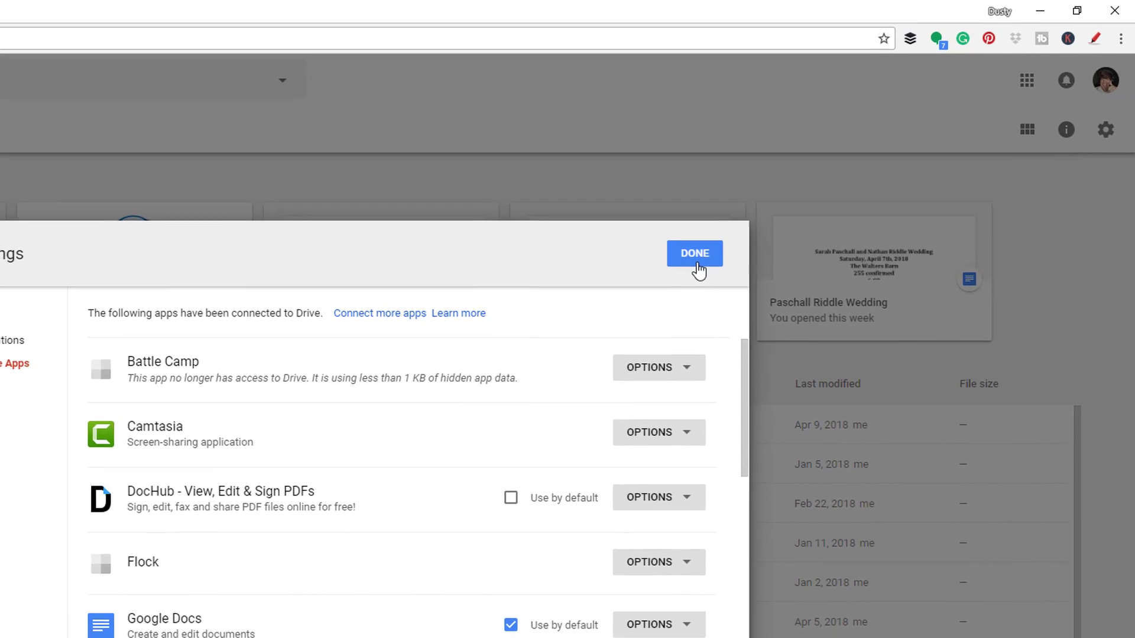
pyautogui.click(915, 131)
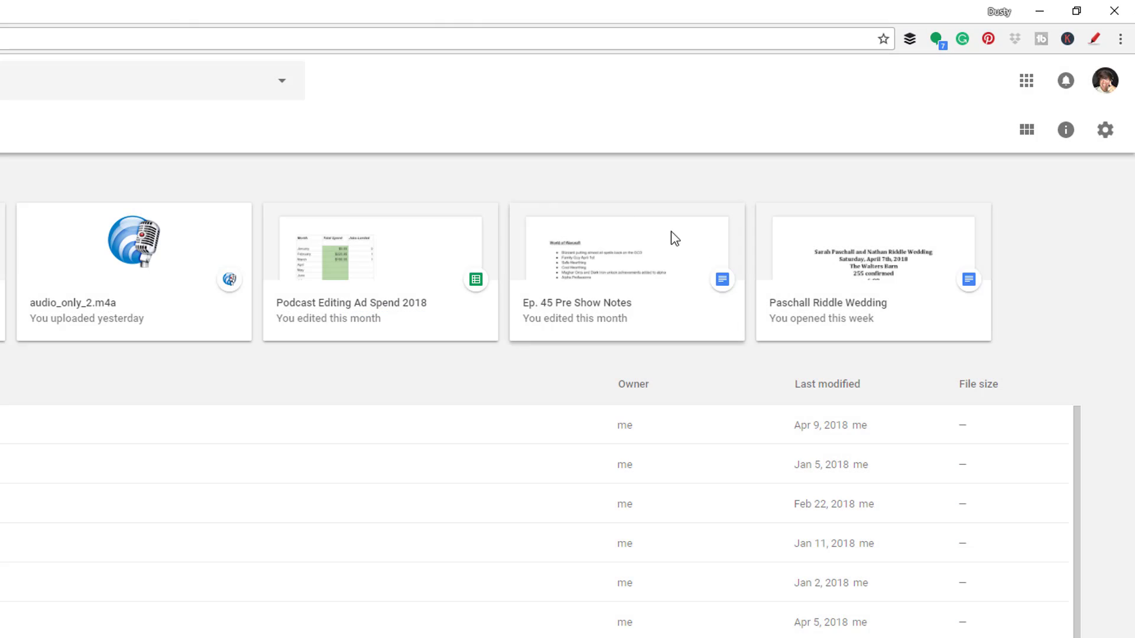
# Step: Look through the Drive keyboard shortcuts list and close it
pyautogui.click(1105, 132)
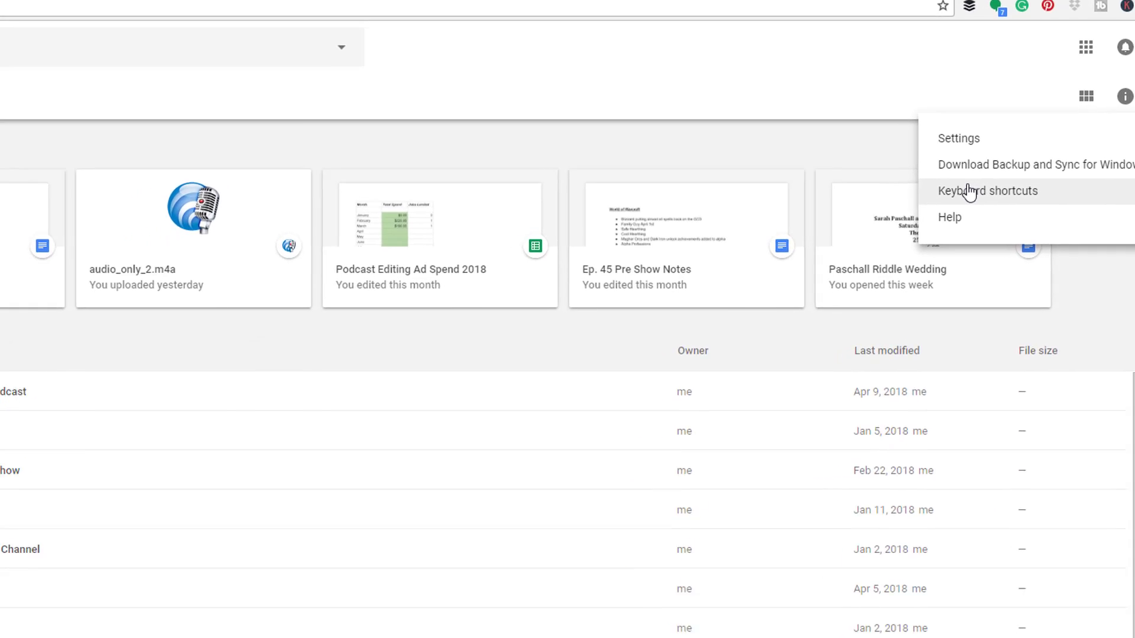
pyautogui.click(969, 192)
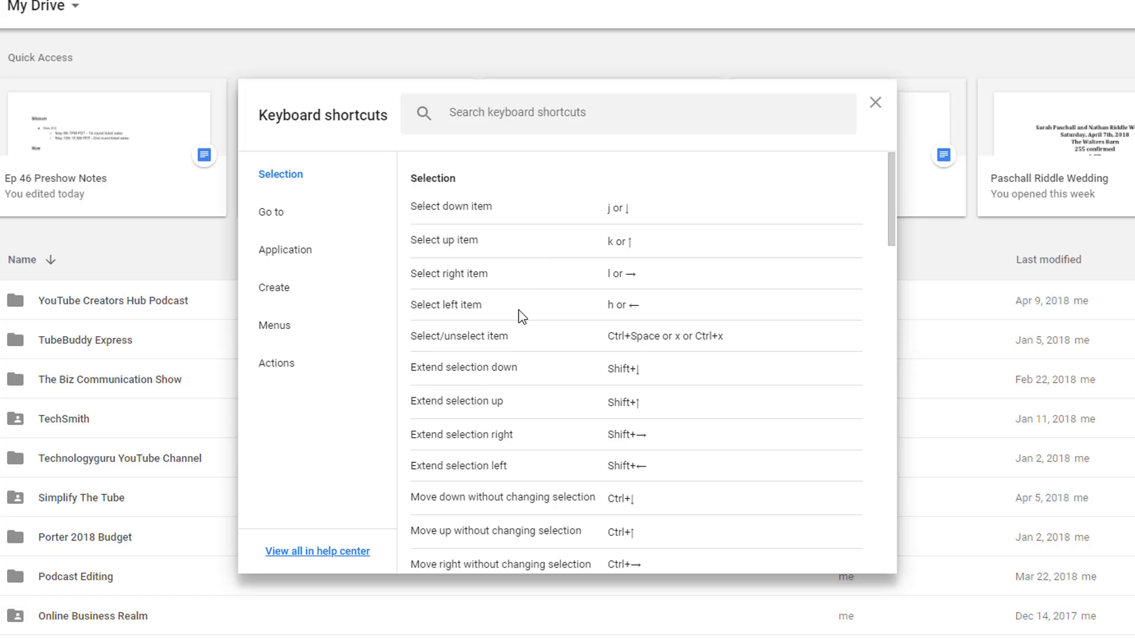
pyautogui.scroll(-8, 519, 314)
pyautogui.scroll(7, 506, 378)
pyautogui.scroll(1, 506, 378)
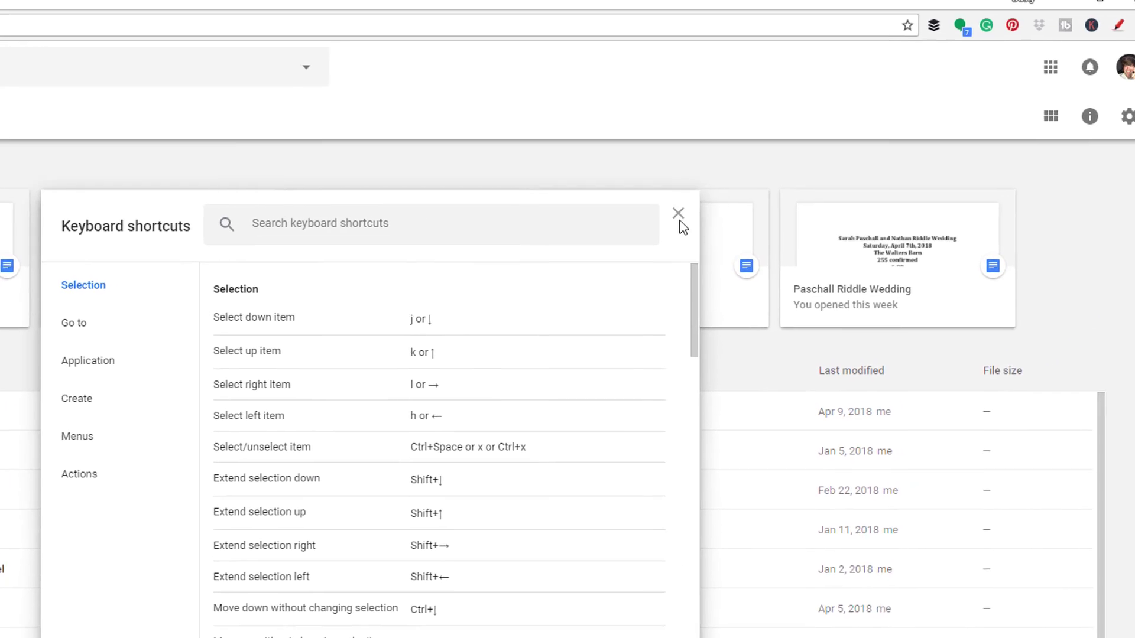
pyautogui.click(678, 214)
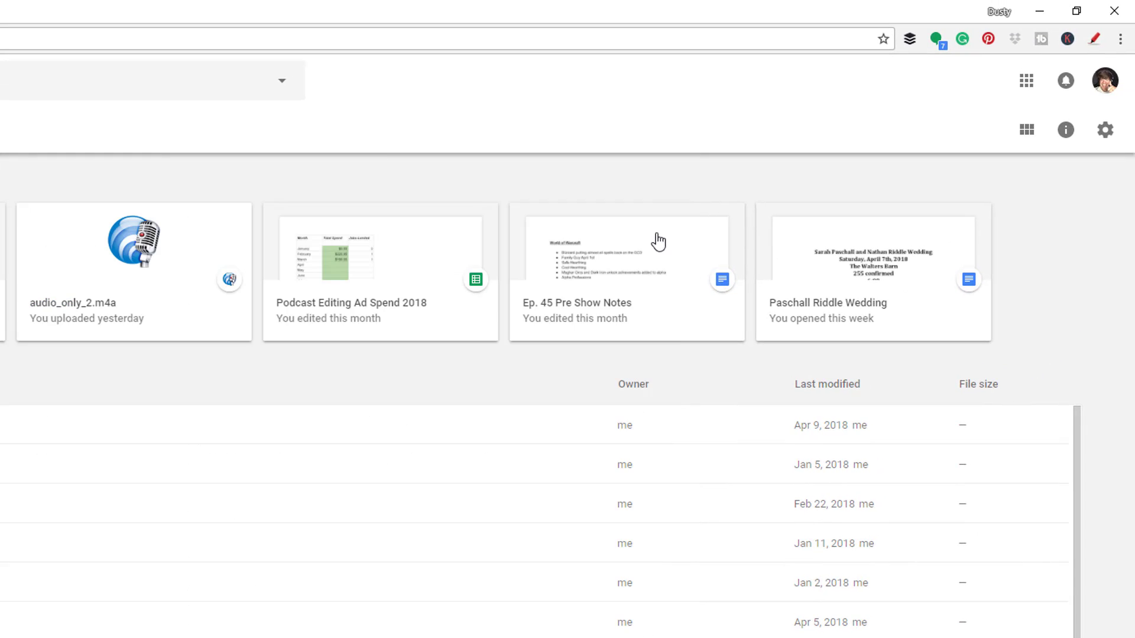
# Step: View the download page for Backup and Sync for Windows, and close it to return to My Drive
pyautogui.click(1101, 132)
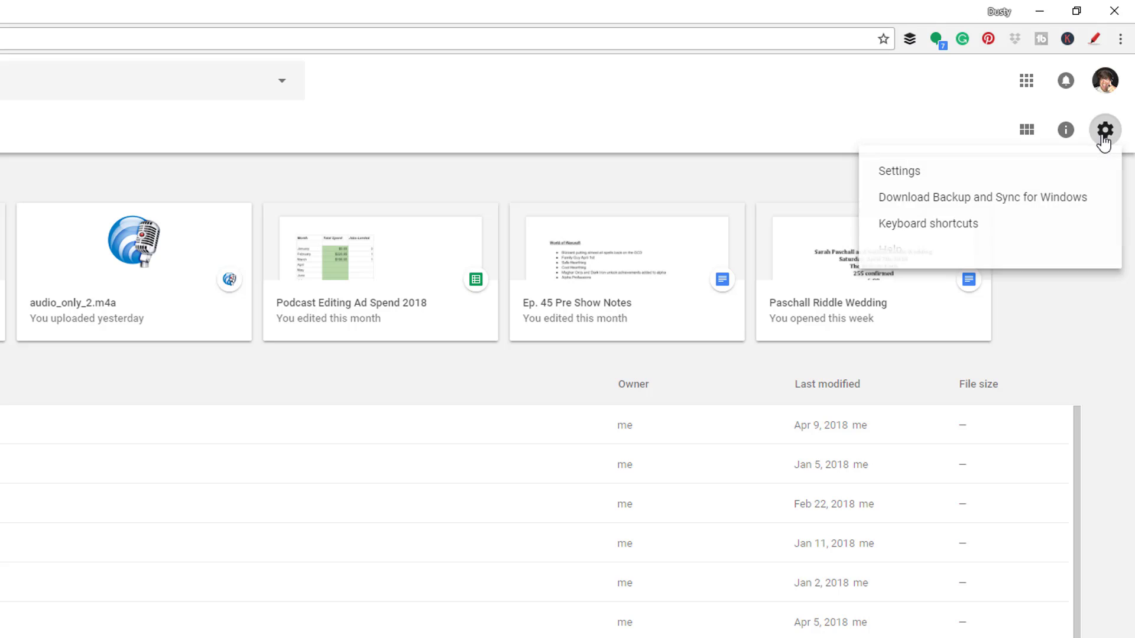
pyautogui.click(958, 195)
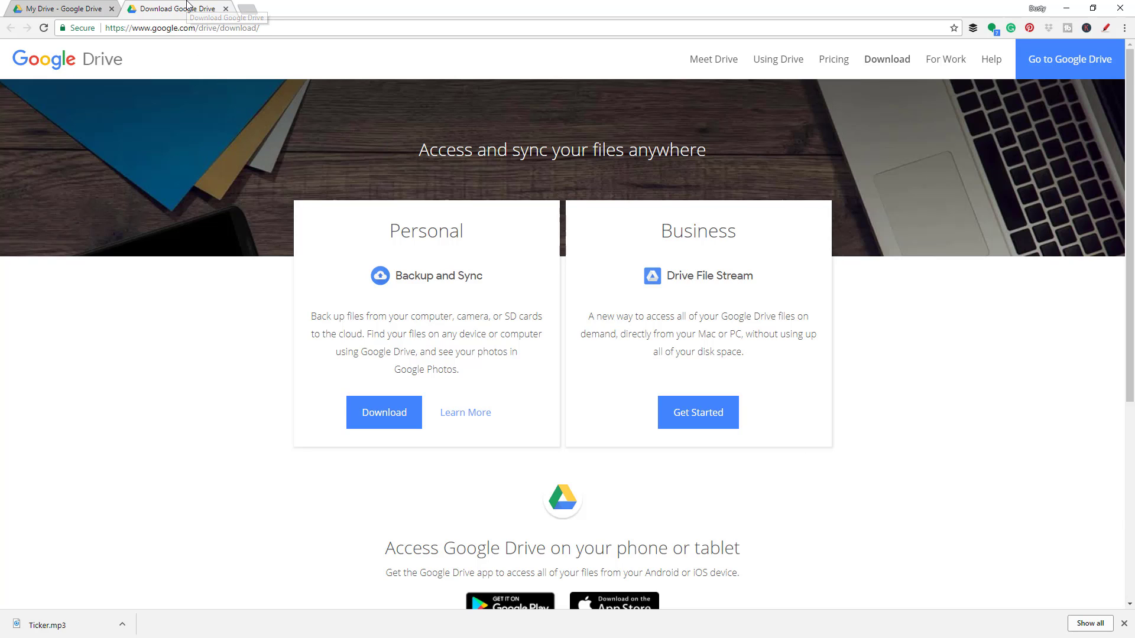
pyautogui.click(225, 8)
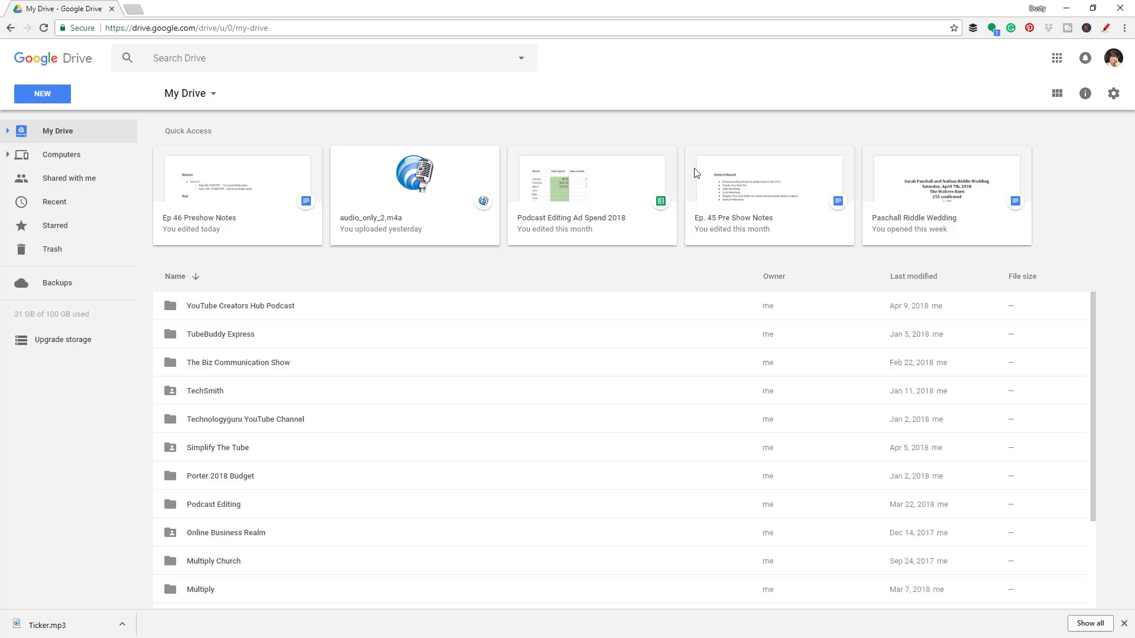
# Step: Compare the grid and list layouts of My Drive, and leave it in the grid layout
pyautogui.click(1058, 96)
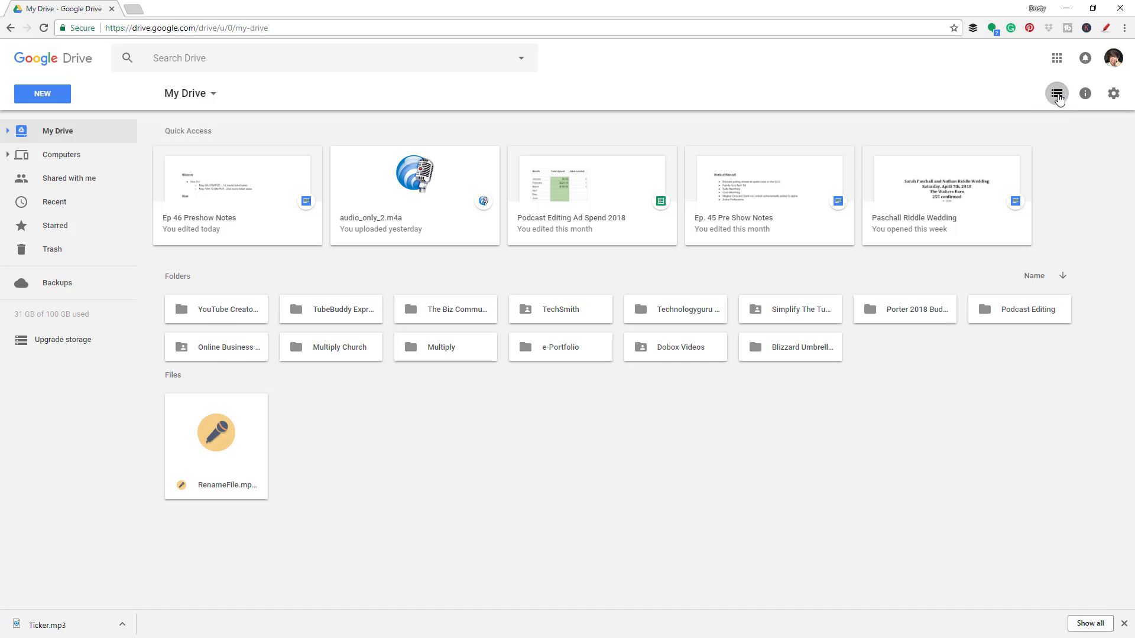
pyautogui.click(1057, 95)
pyautogui.scroll(-2, 454, 455)
pyautogui.scroll(2, 453, 446)
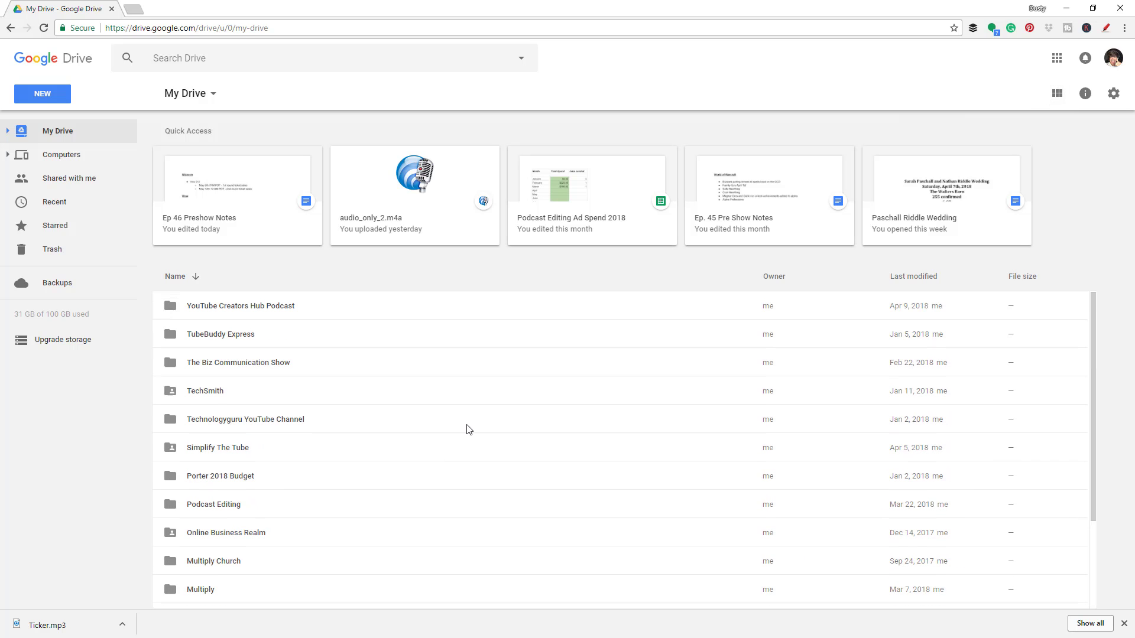
pyautogui.click(1057, 95)
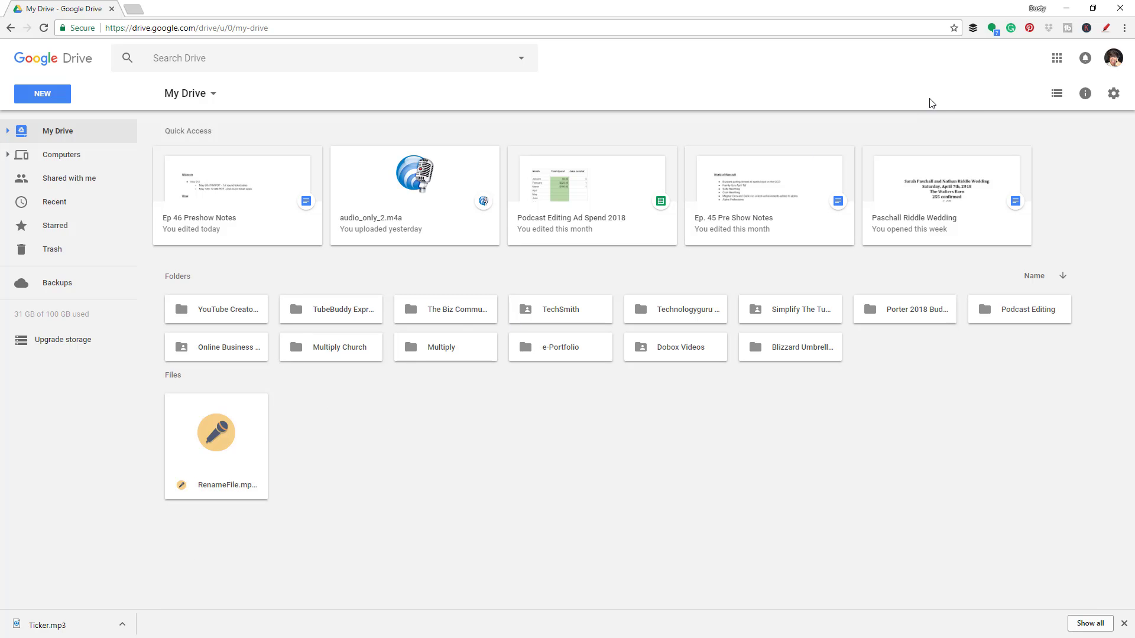
pyautogui.click(1056, 101)
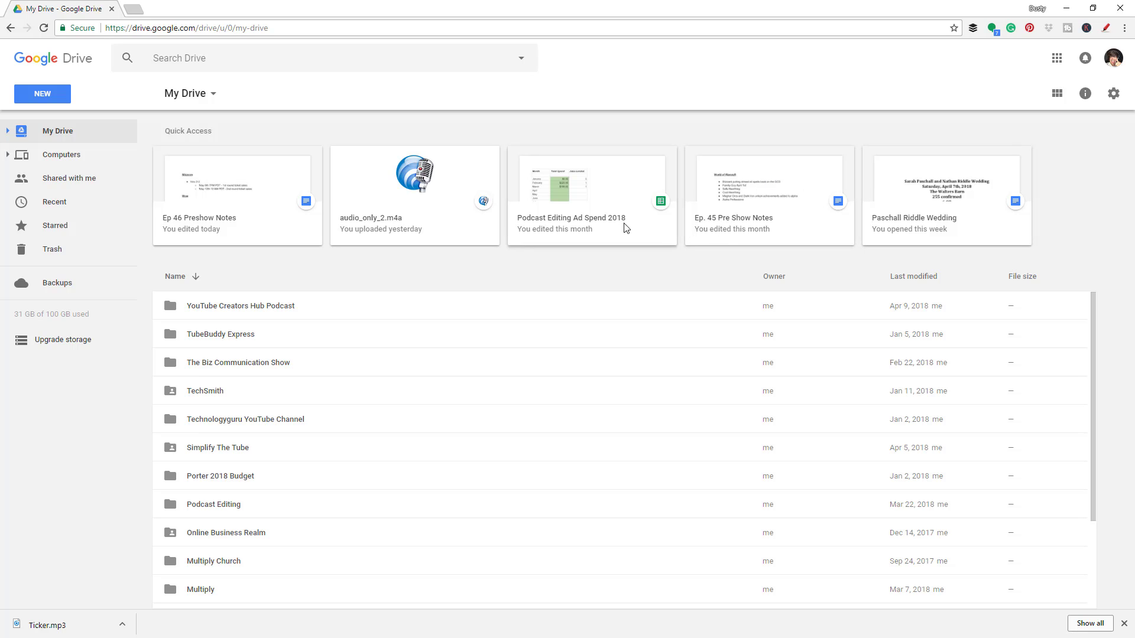
pyautogui.click(1057, 95)
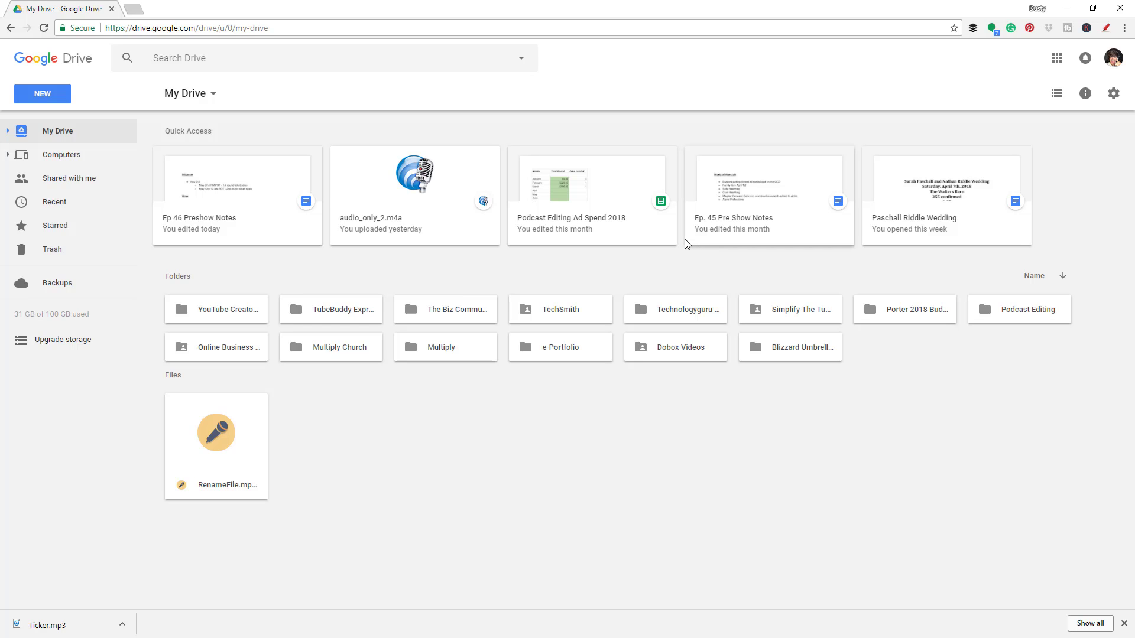
# Step: Enter "Multiply" as a search in Drive, review the suggestions, and dismiss them without opening any
pyautogui.click(168, 61)
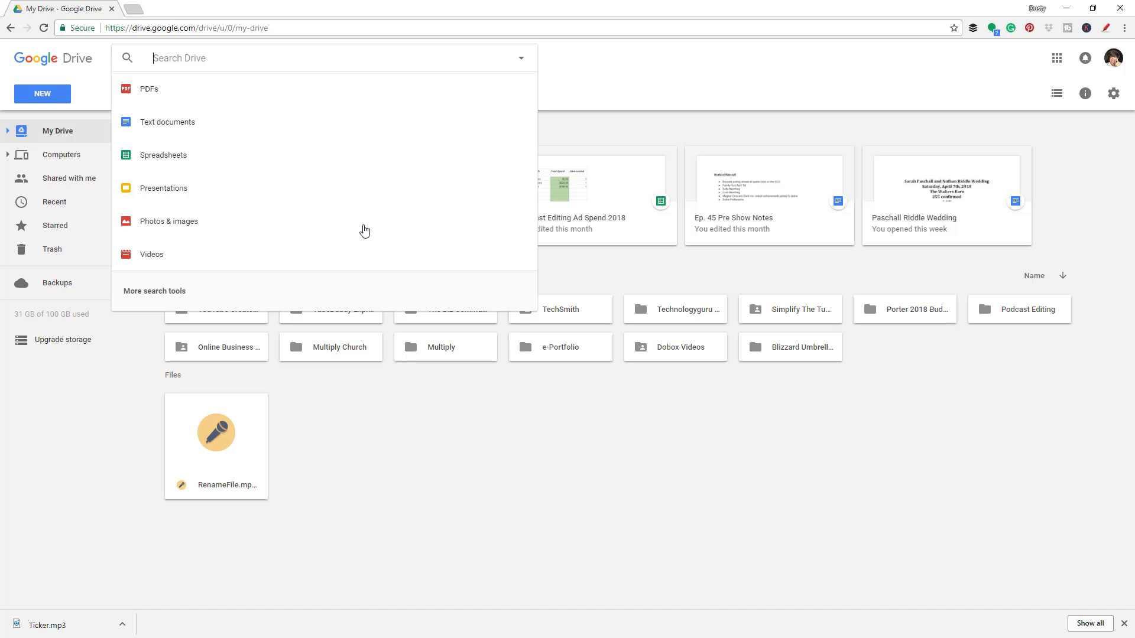
pyautogui.write('Multiply')
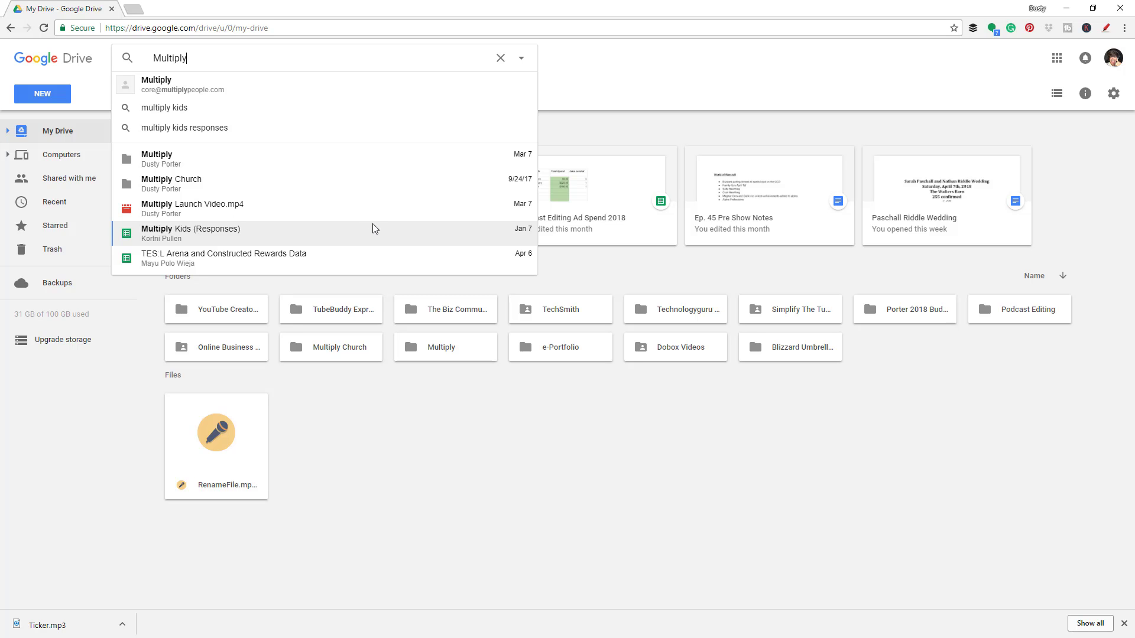
pyautogui.click(403, 498)
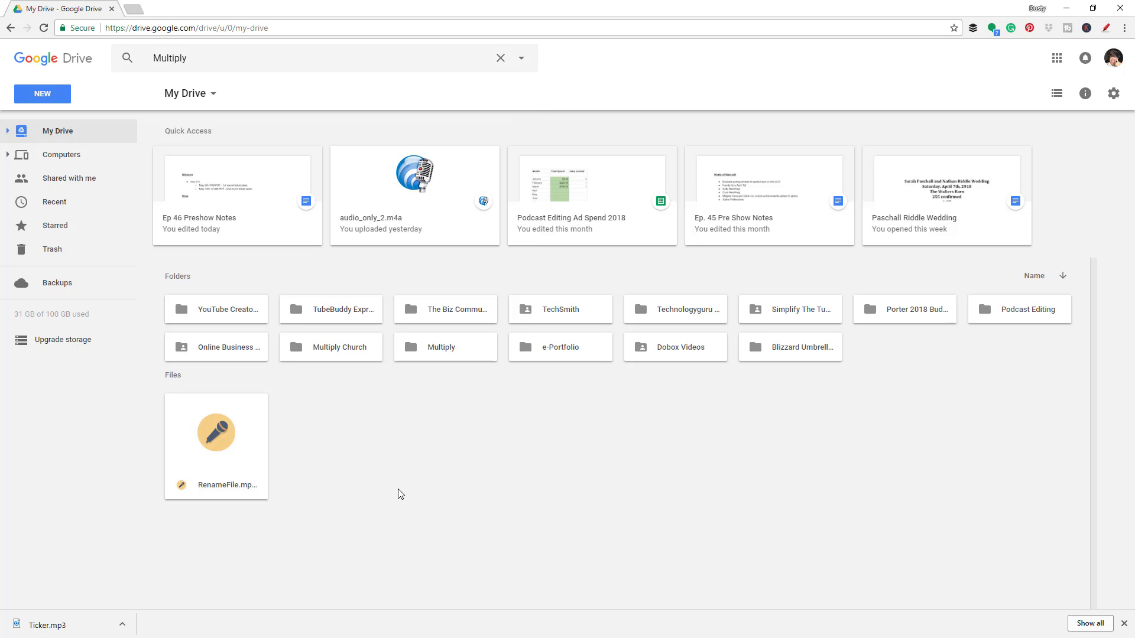